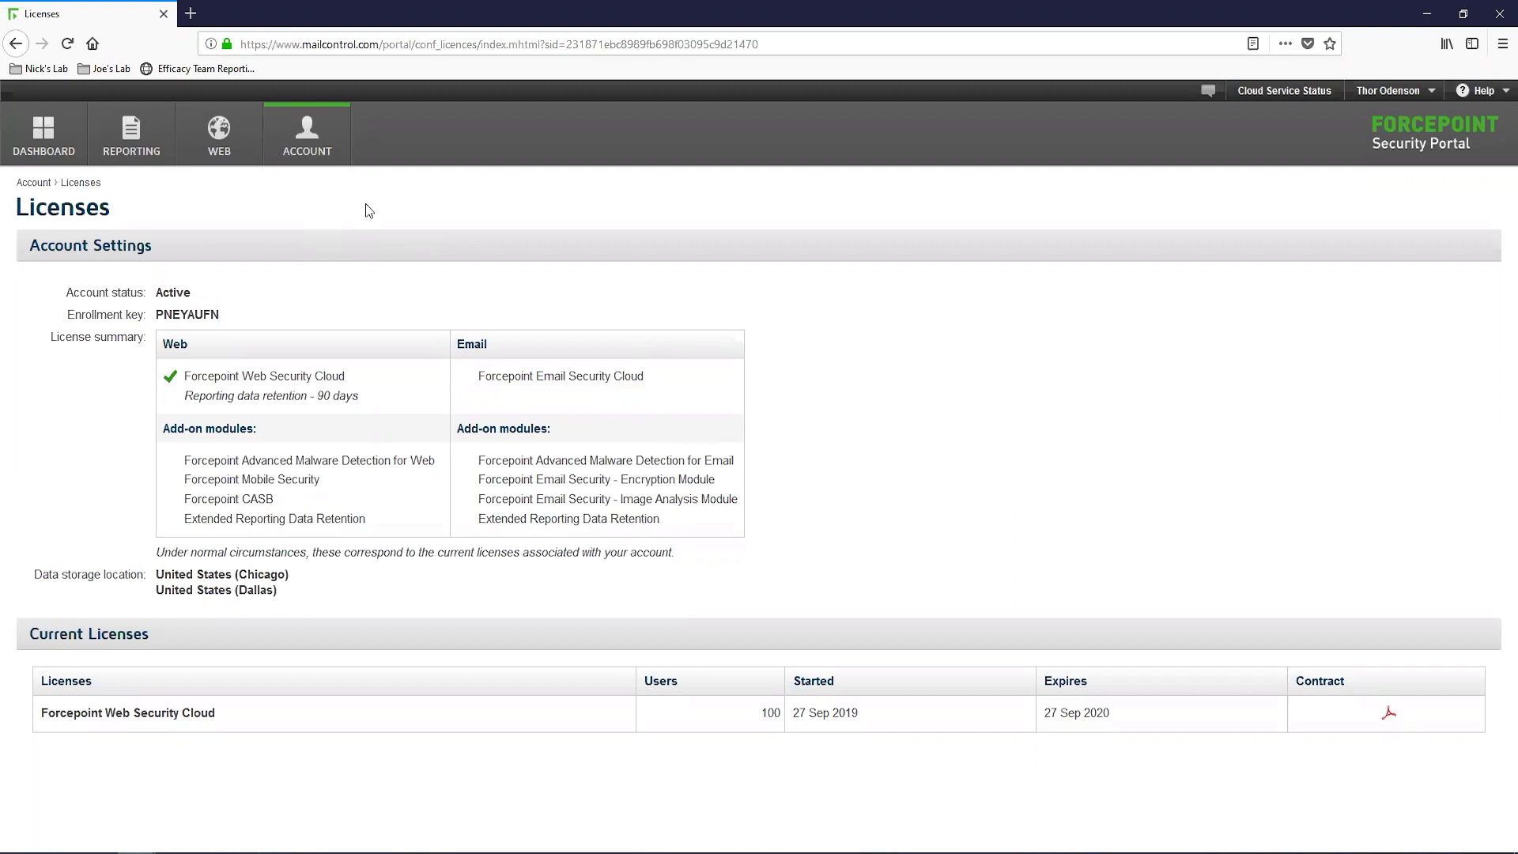
# - Add an Administrator contact named DirSync Client under Account > Contacts
pyautogui.moveTo(315, 158)
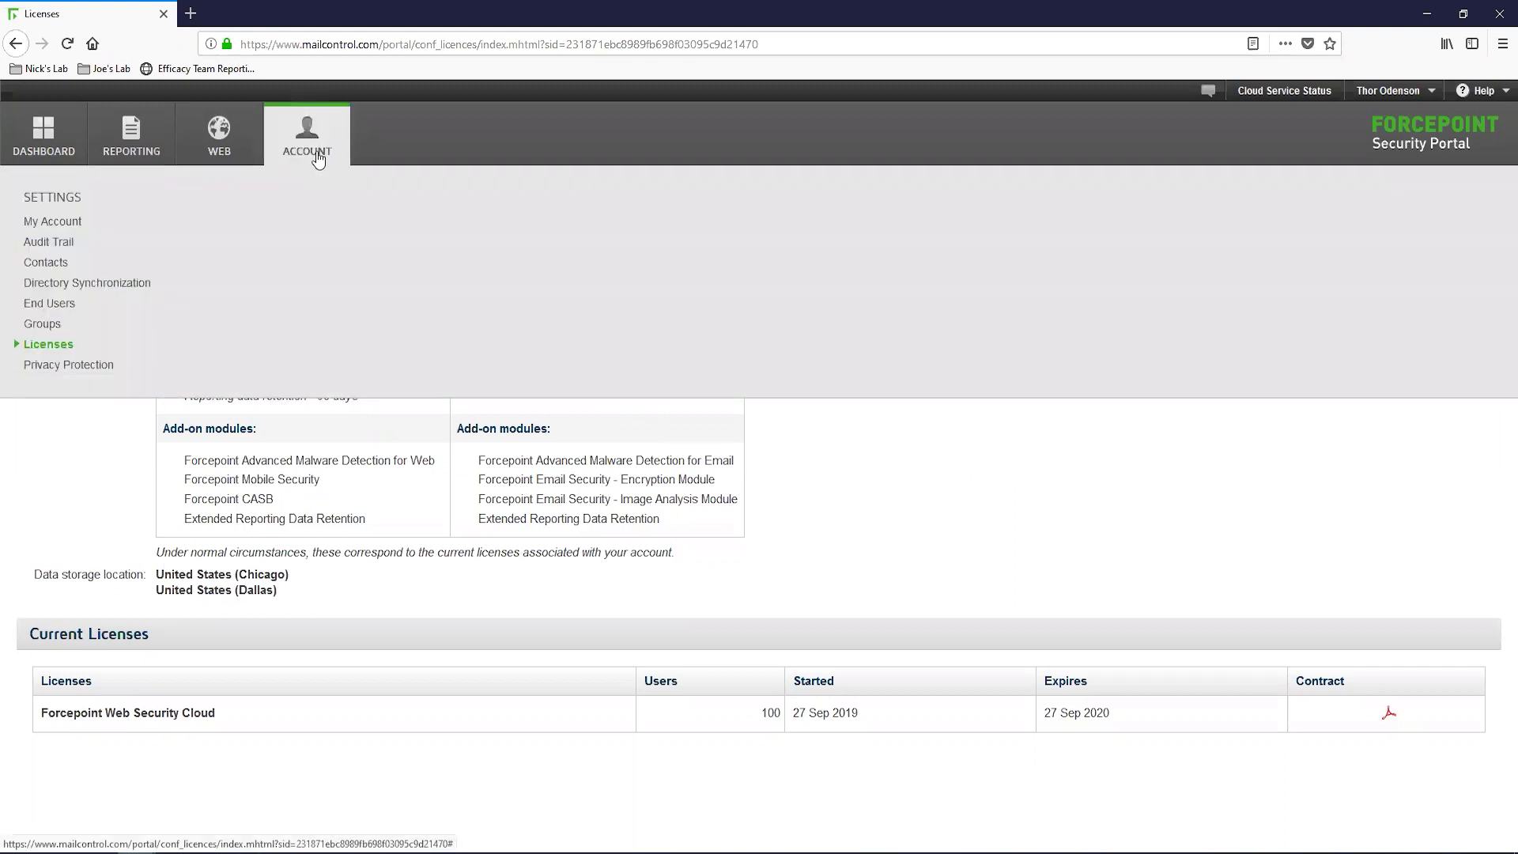
pyautogui.click(64, 264)
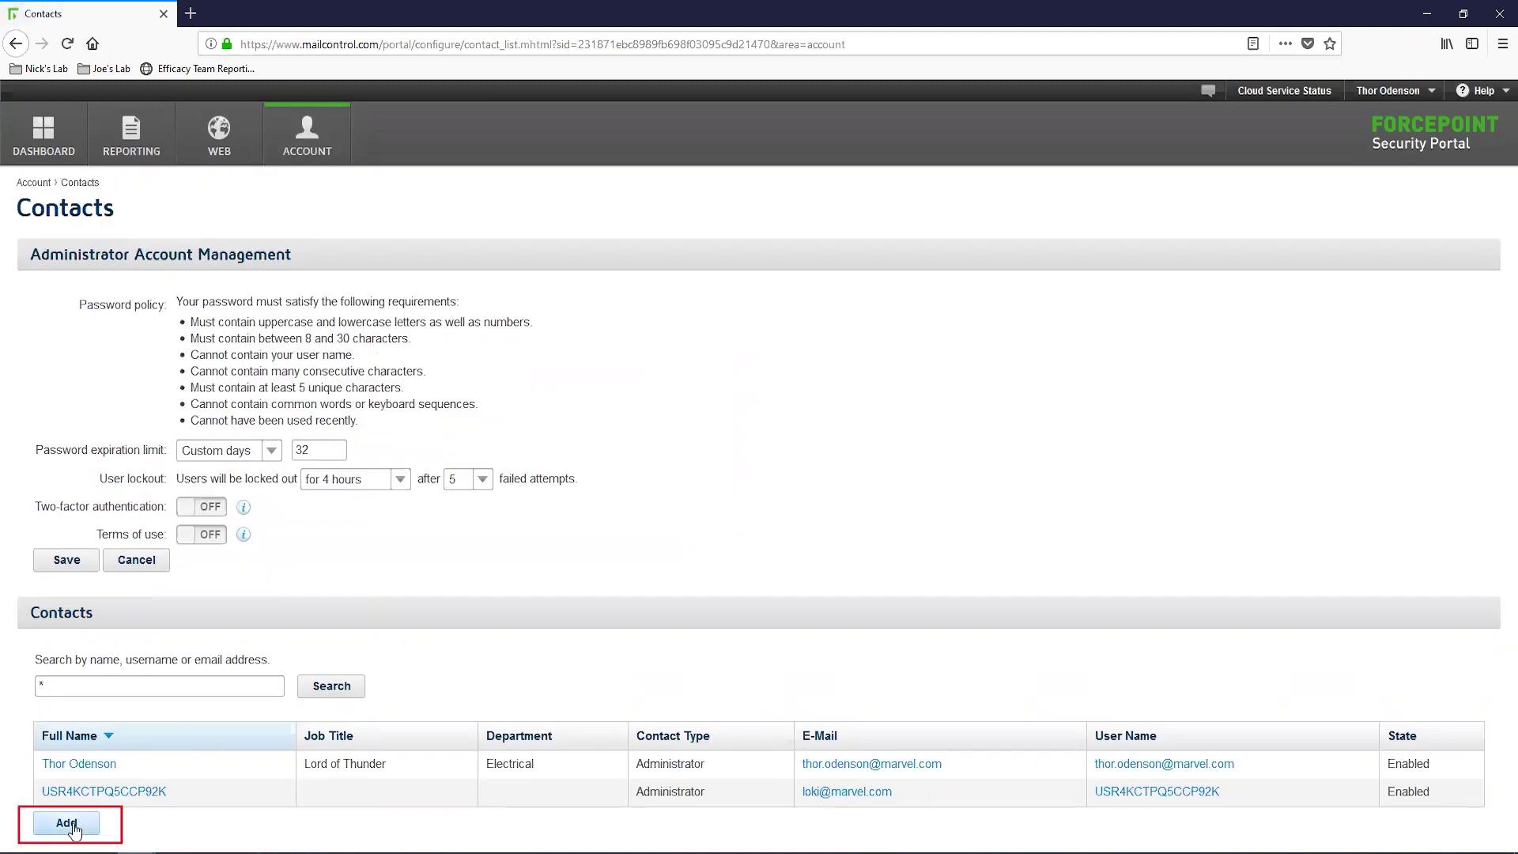
pyautogui.click(72, 825)
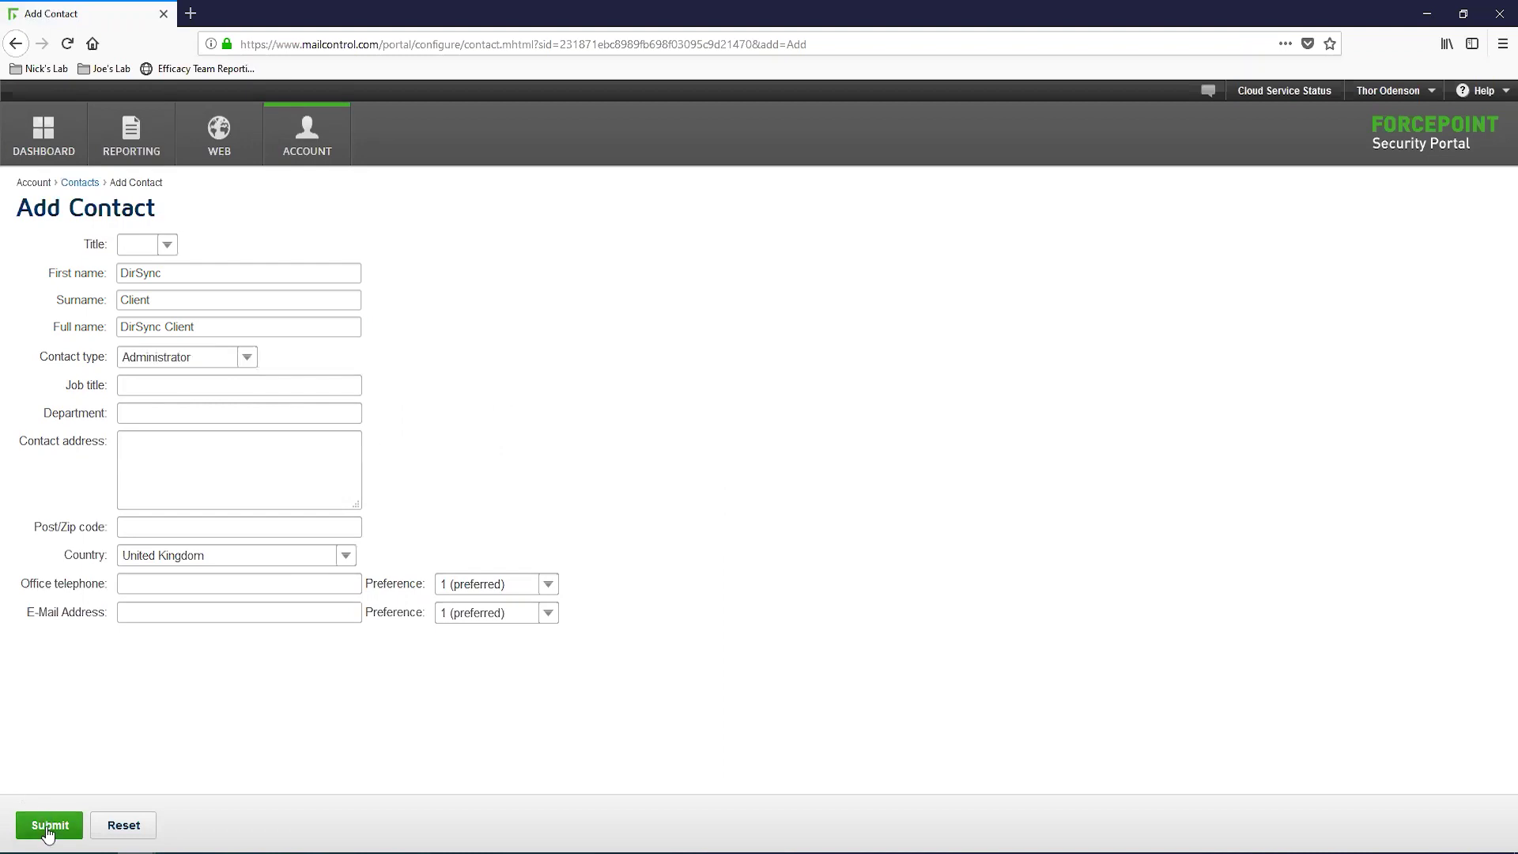
pyautogui.click(47, 826)
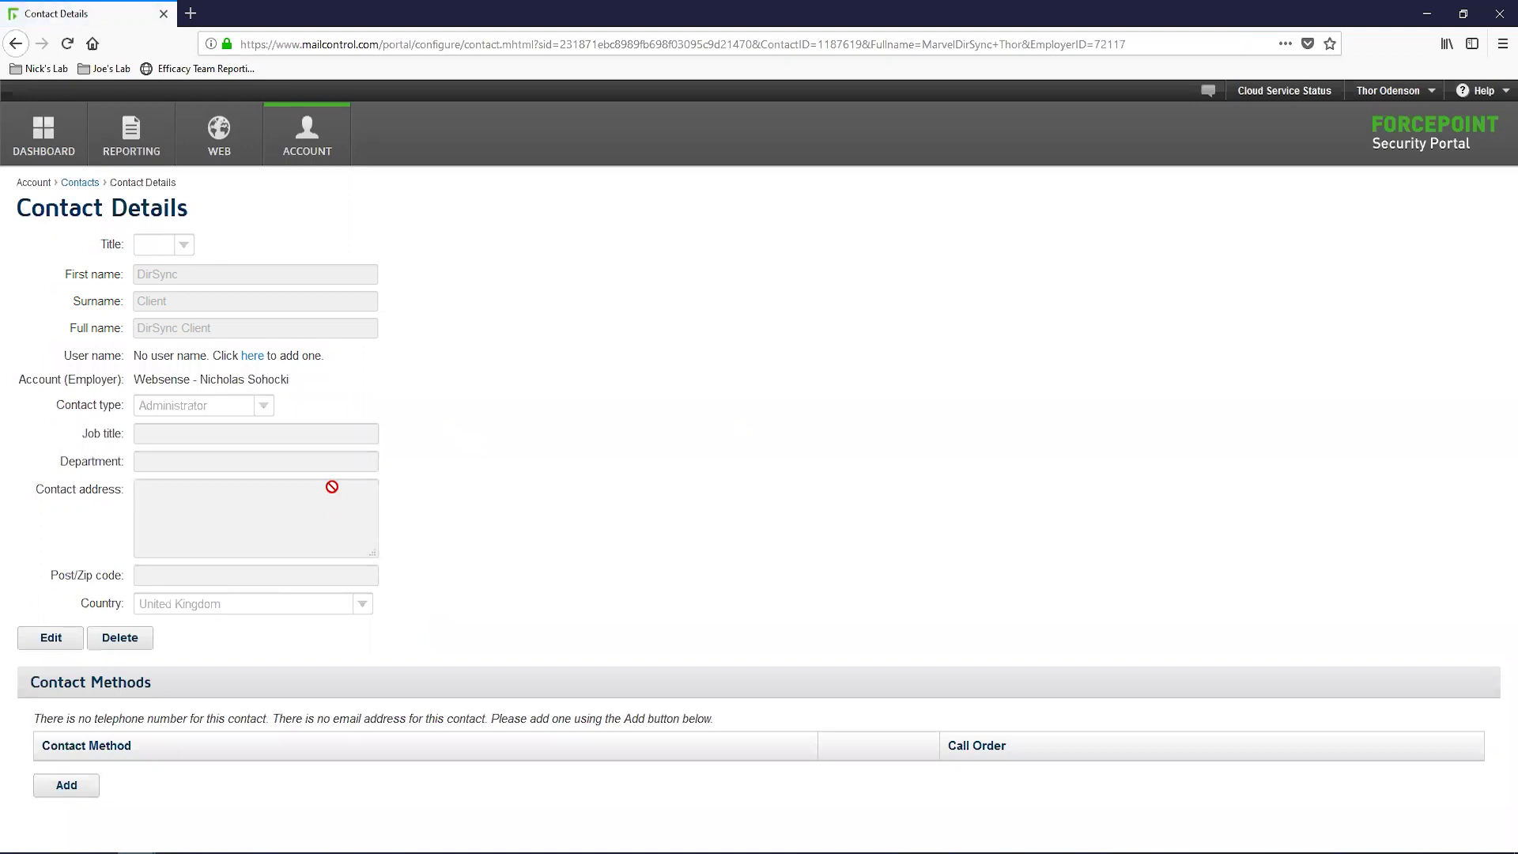
# - Add a login user name to the DirSync contact and generate its password
pyautogui.click(252, 356)
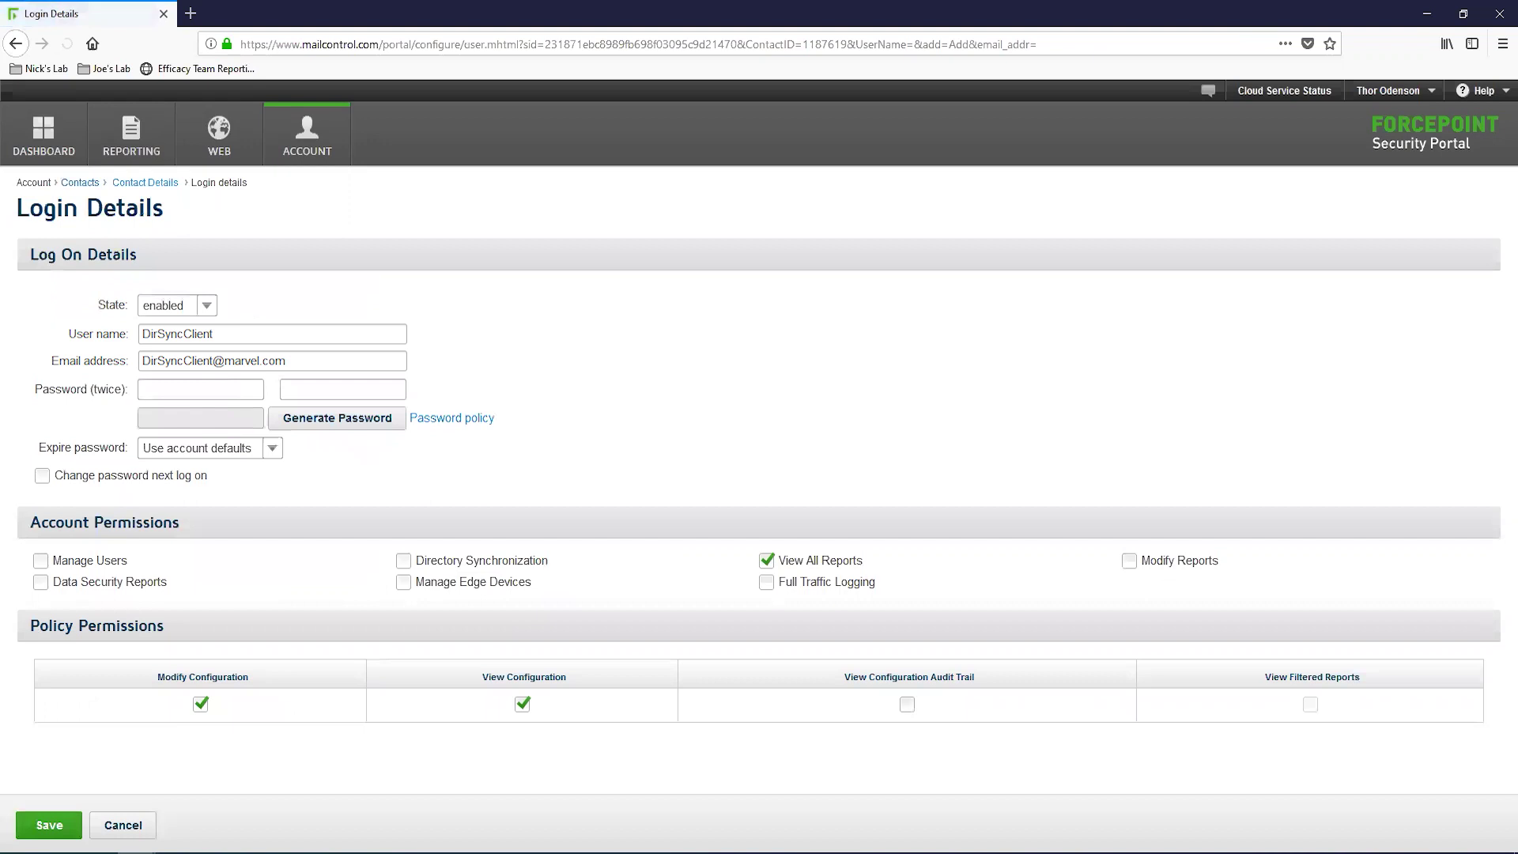
pyautogui.click(306, 421)
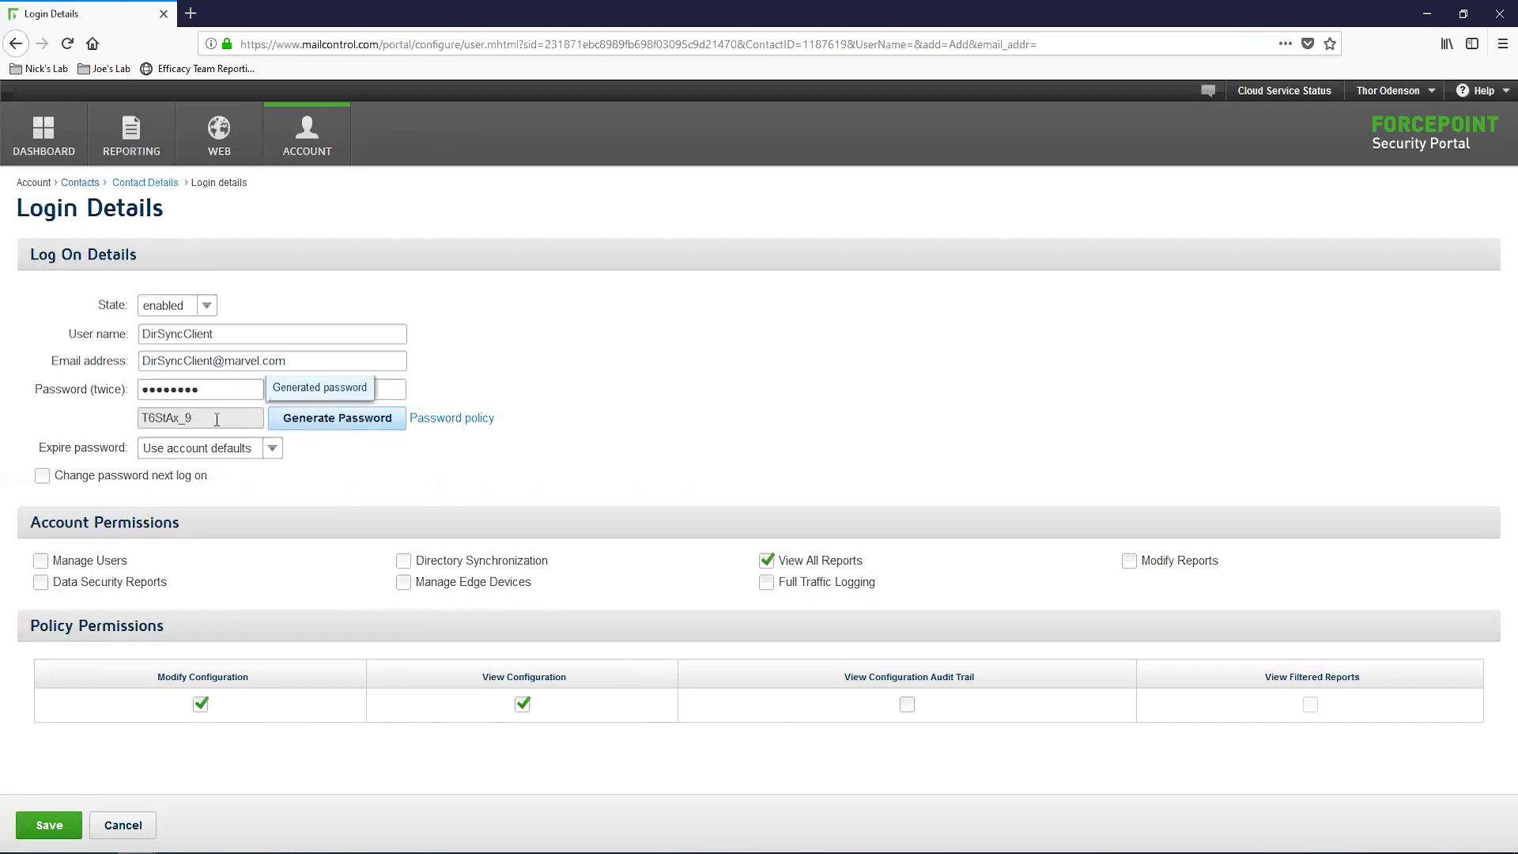
pyautogui.moveTo(221, 420); pyautogui.dragTo(136, 420)
pyautogui.hotkey('ctrl', 'v')
pyautogui.moveTo(253, 423); pyautogui.dragTo(68, 416)
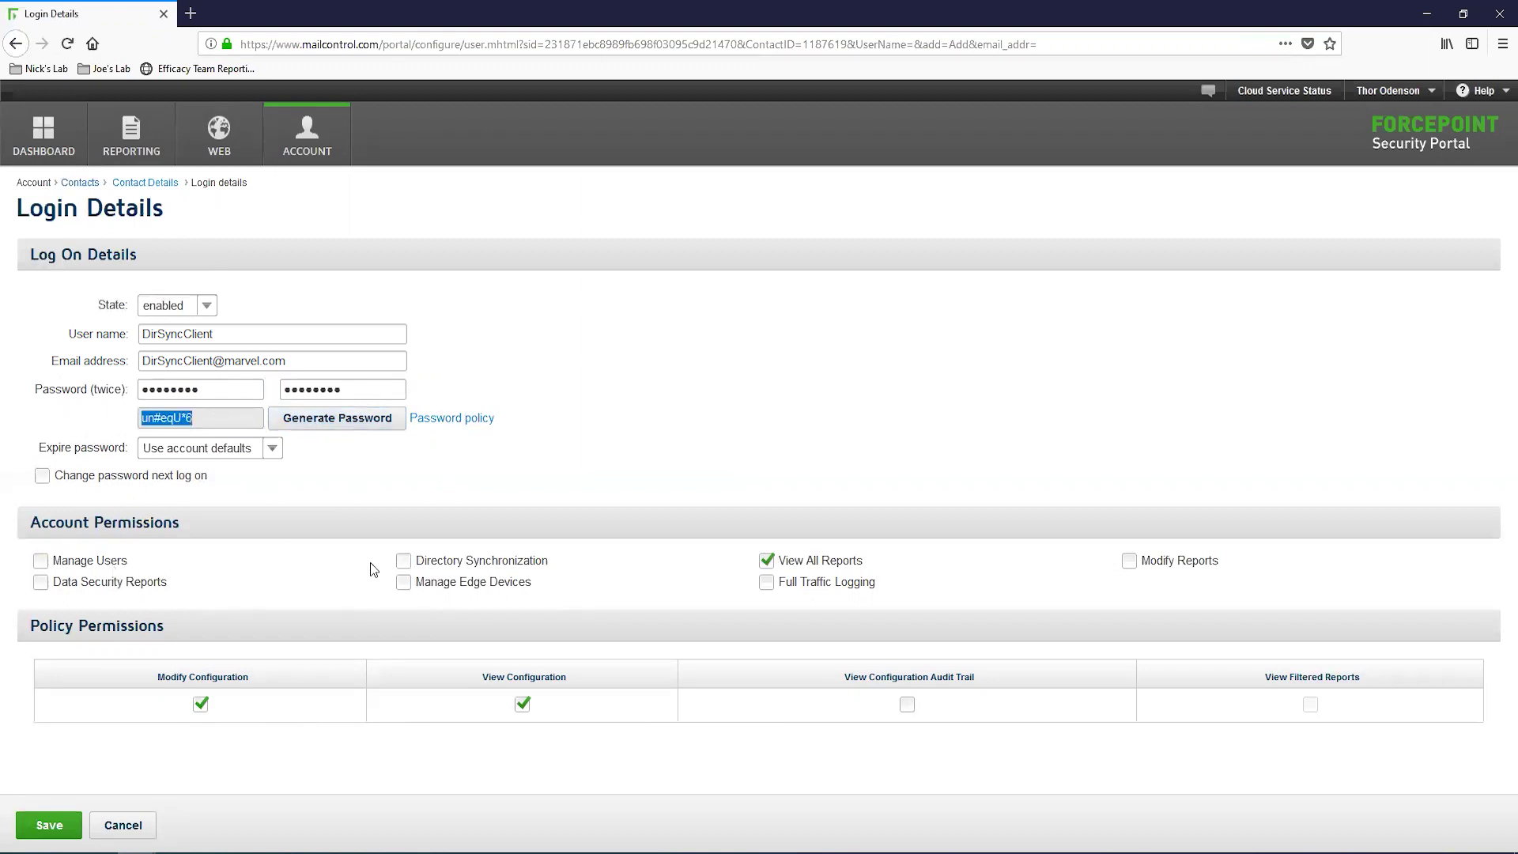
# - Limit the login to only Directory Synchronization permission and save it
pyautogui.click(201, 703)
pyautogui.click(768, 561)
pyautogui.click(404, 561)
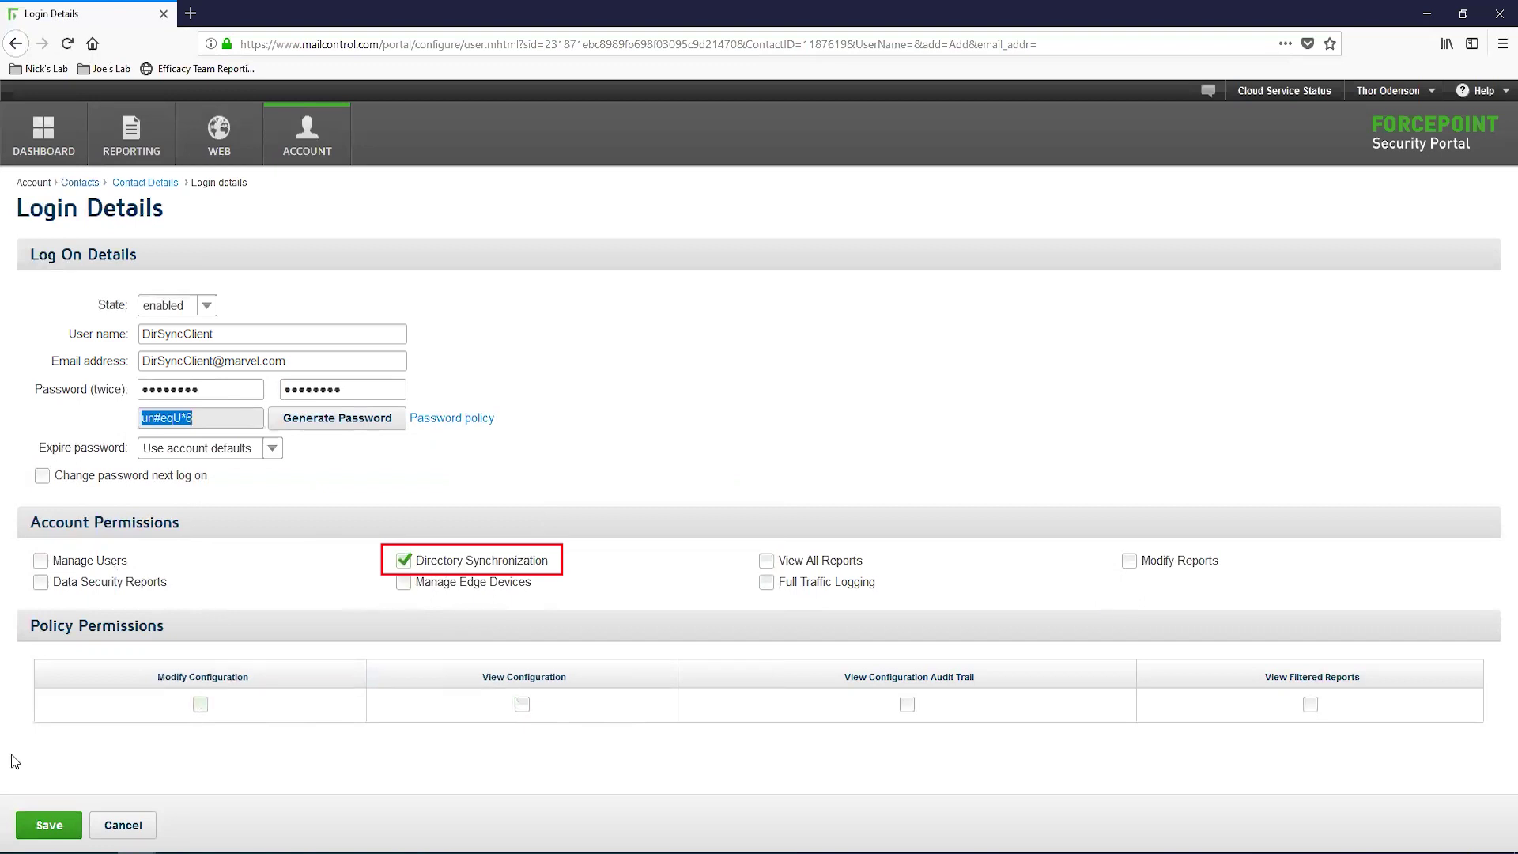
pyautogui.click(49, 825)
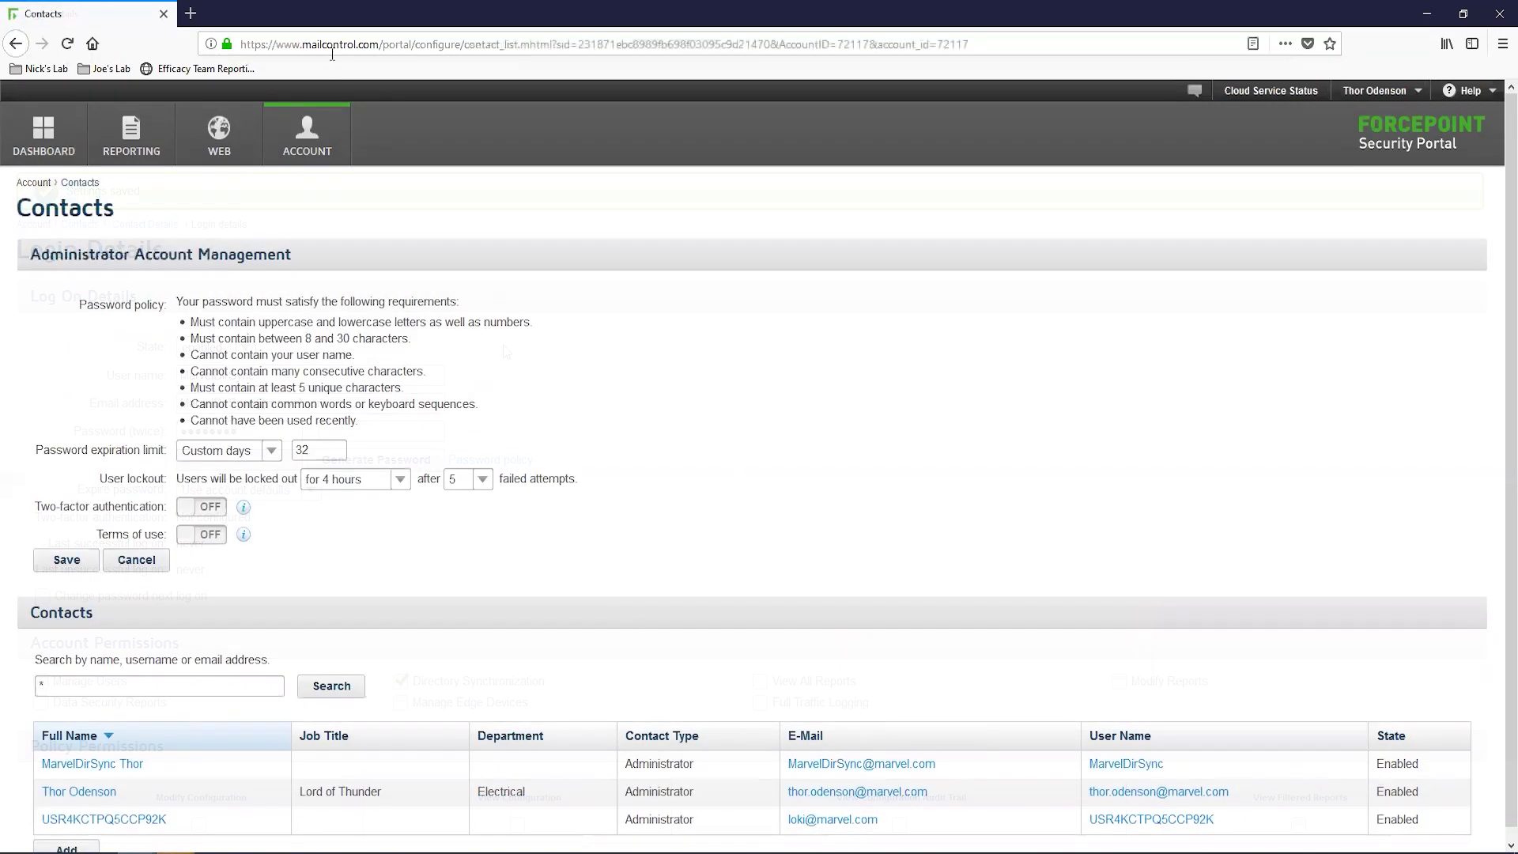
# - Save the Windows 64-bit Directory Synchronization Client v1.3.02 installer from Account > Directory Synchronization
pyautogui.moveTo(310, 146)
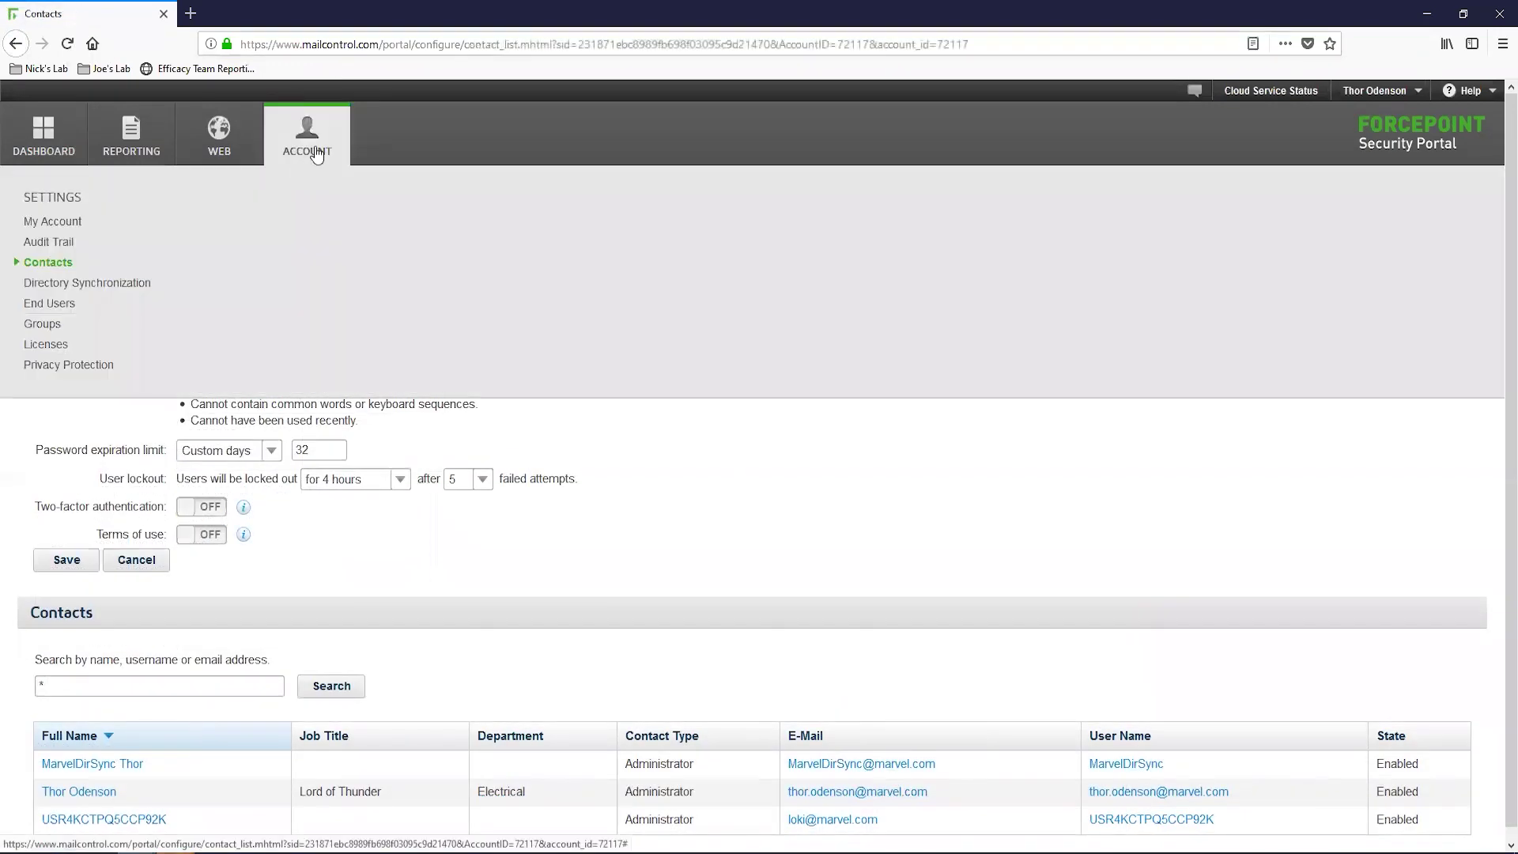
pyautogui.click(103, 288)
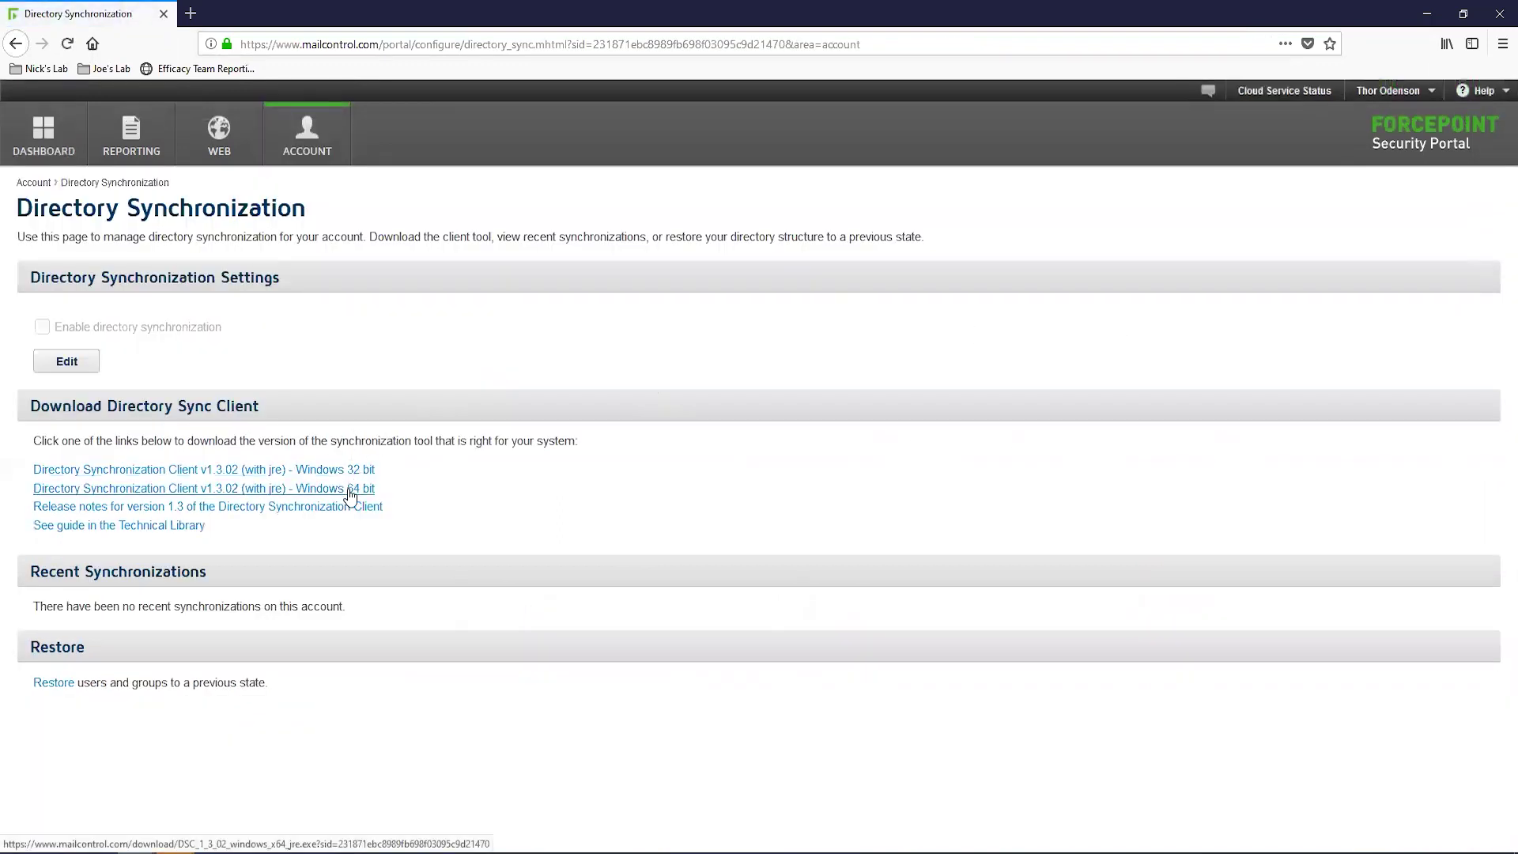
pyautogui.moveTo(351, 495)
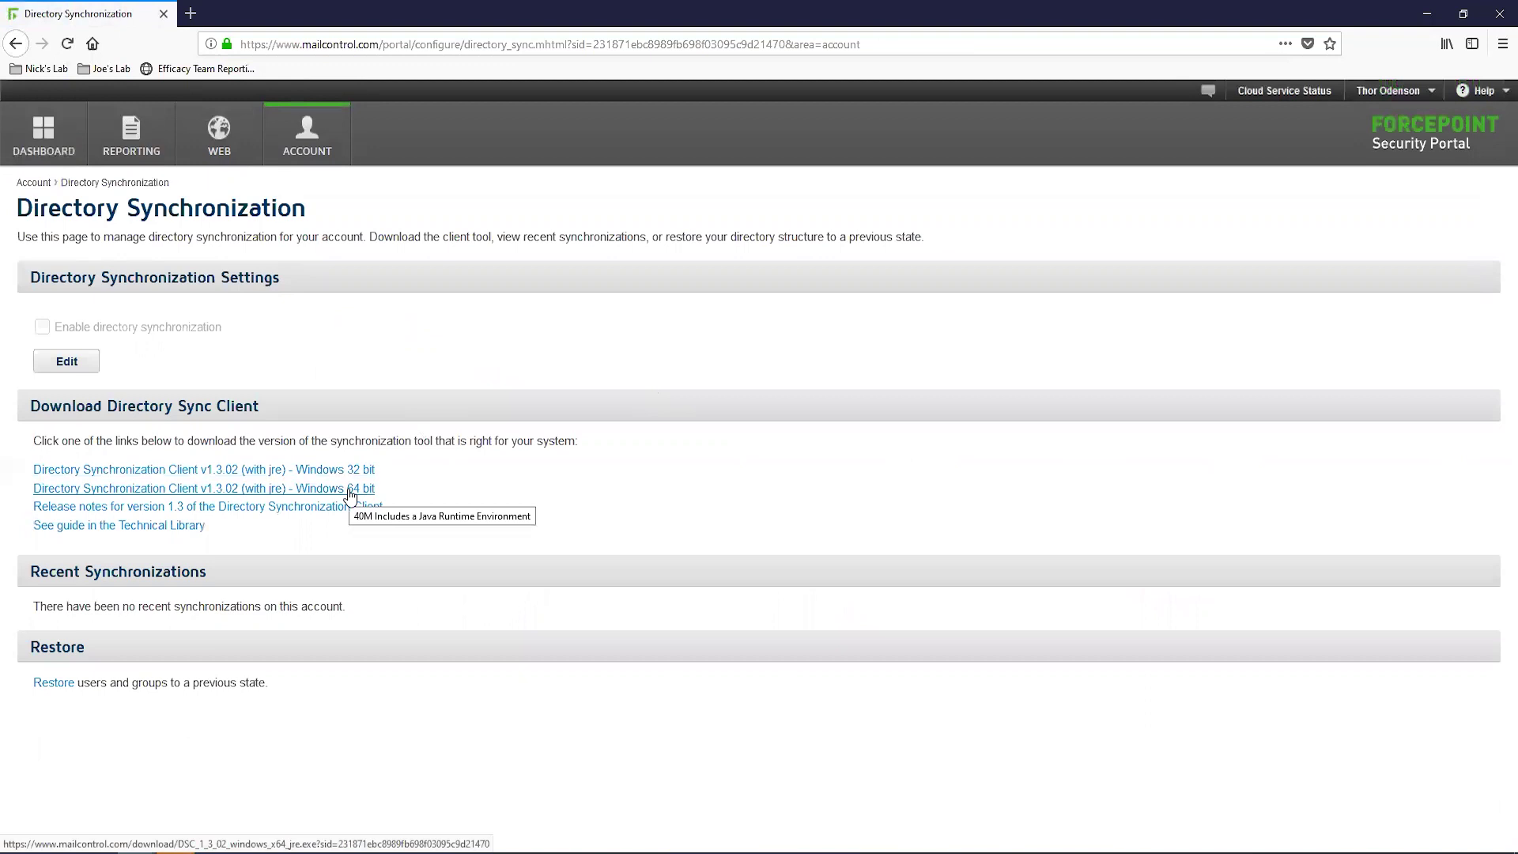
pyautogui.click(350, 495)
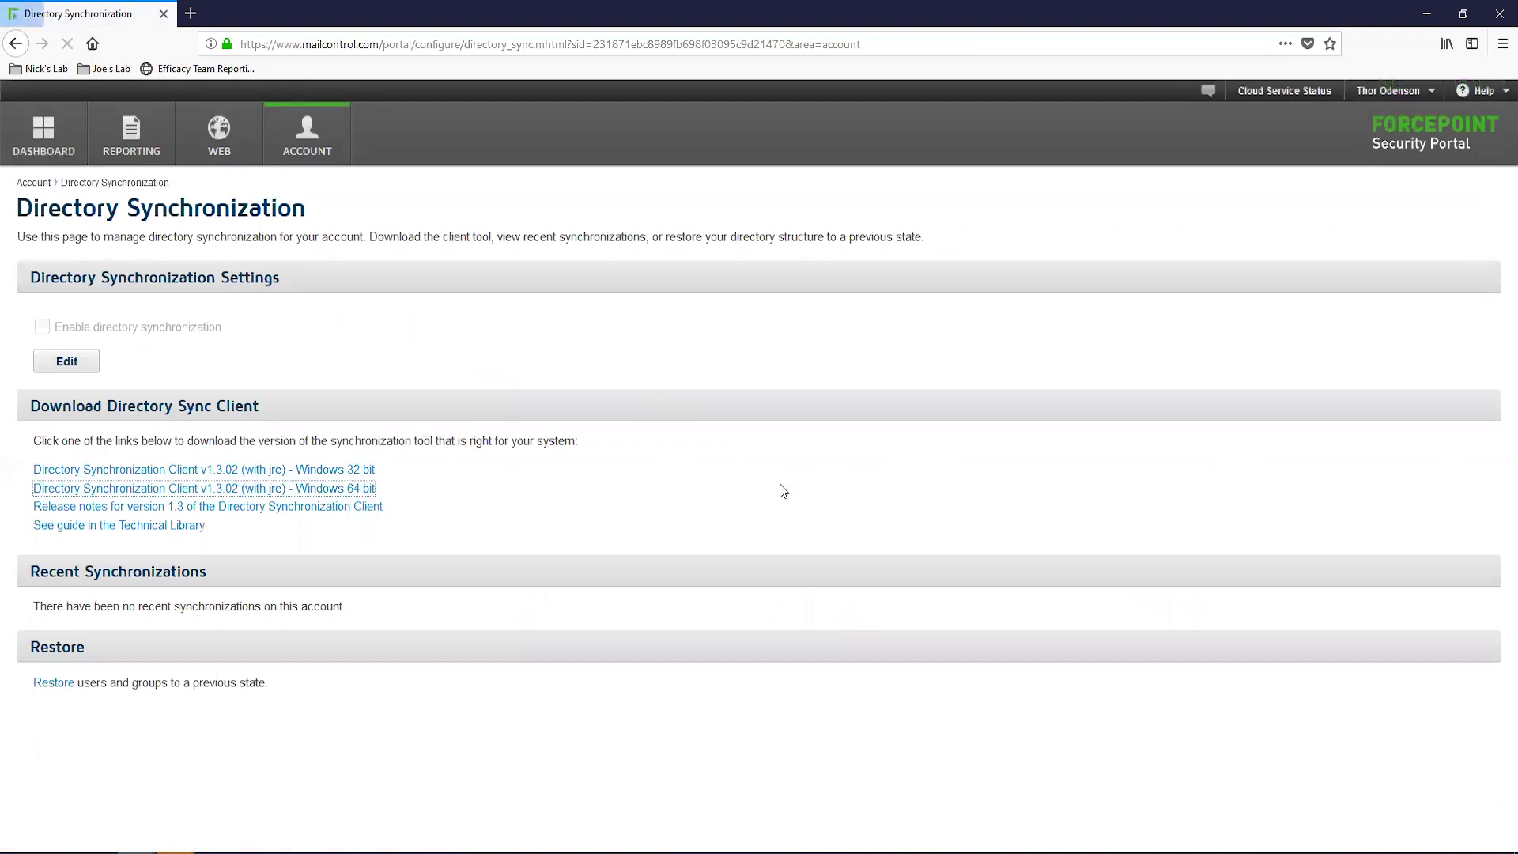
pyautogui.click(829, 425)
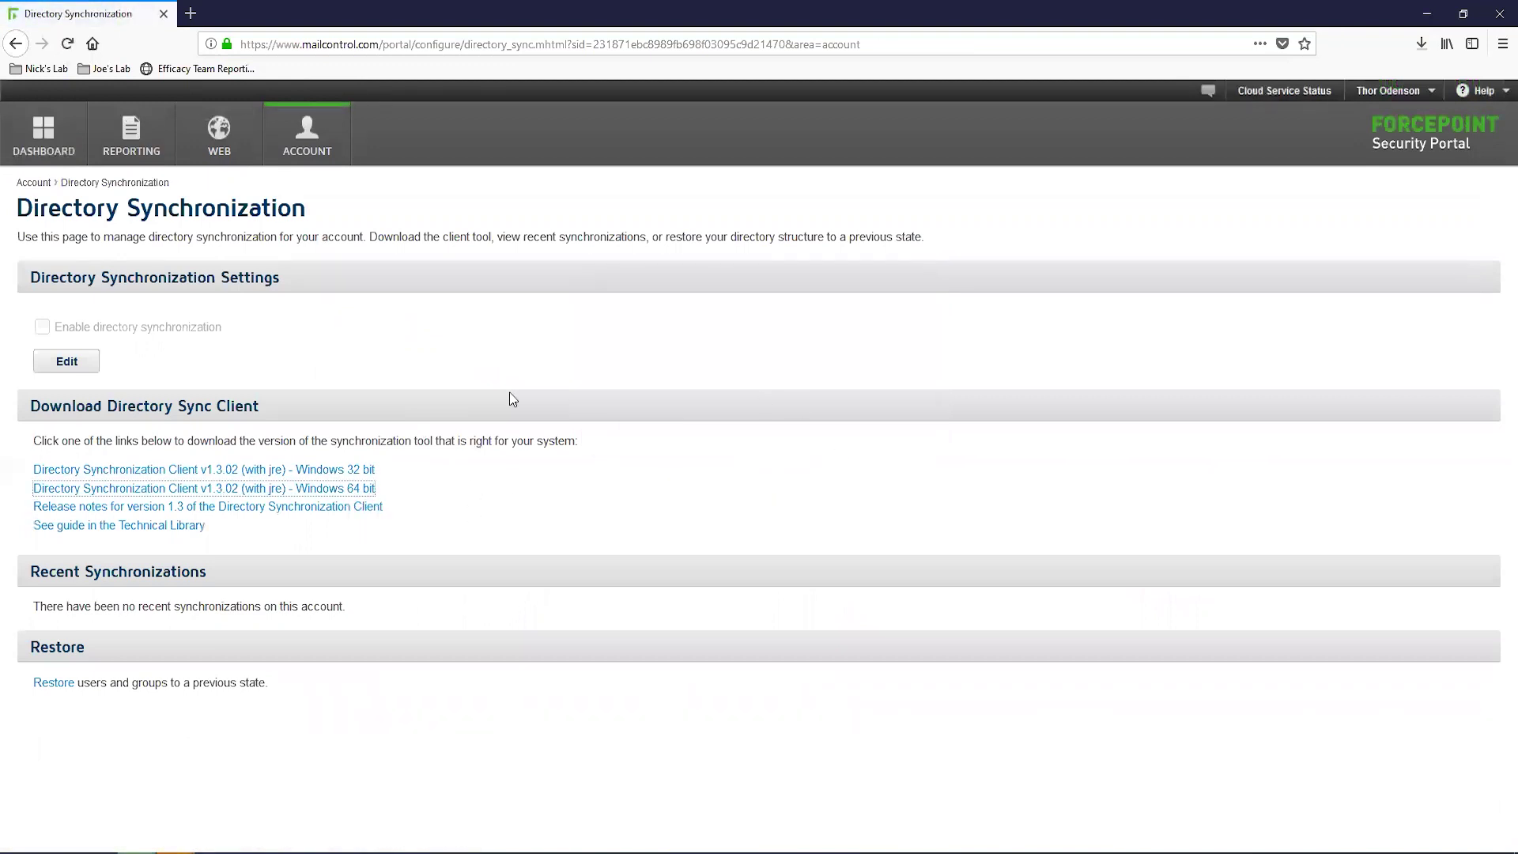
pyautogui.click(79, 371)
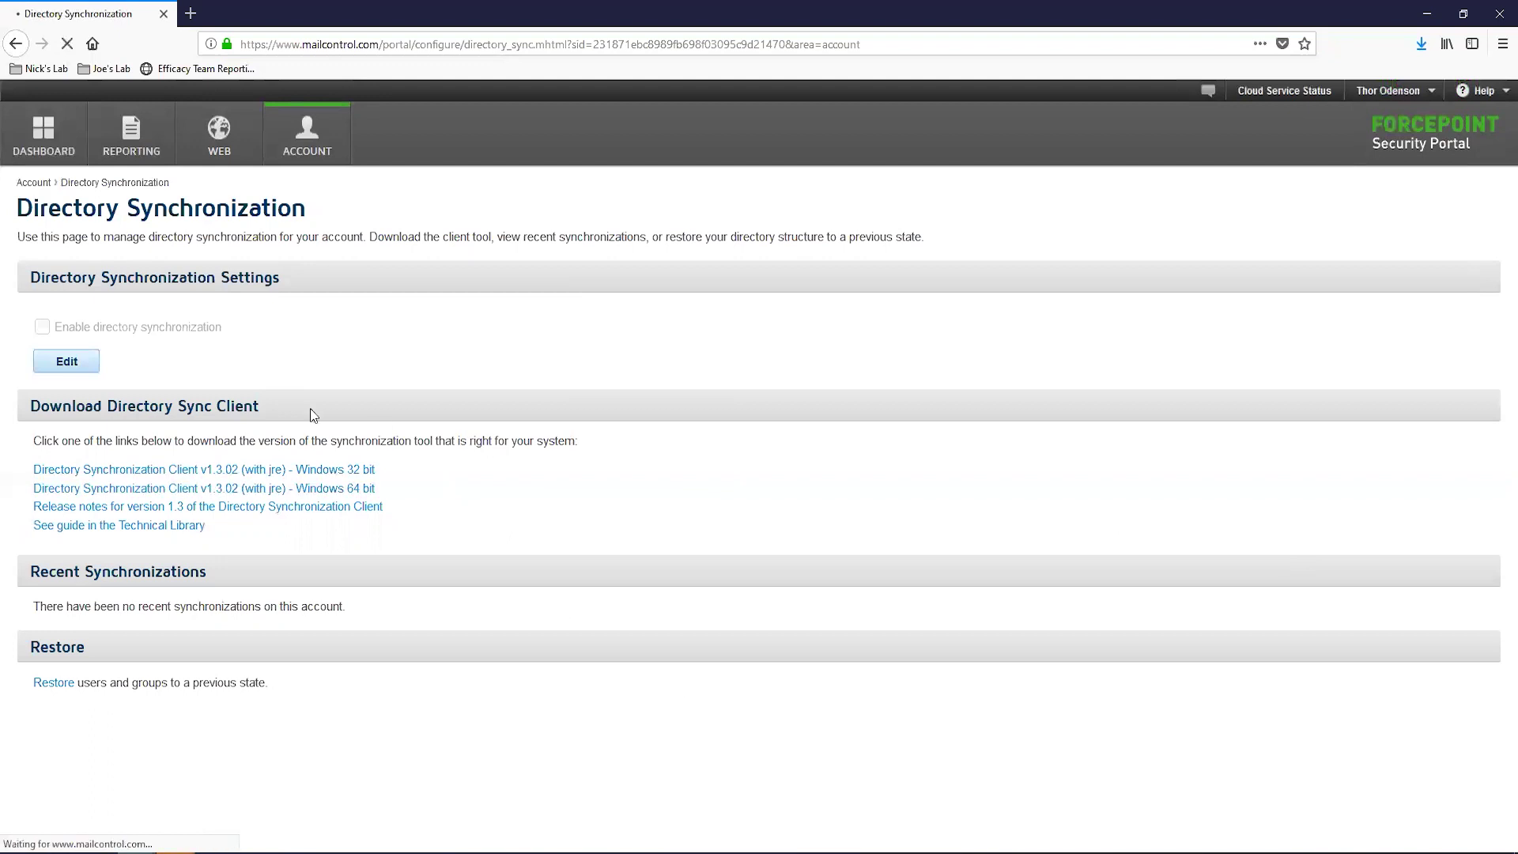
# - Turn on directory synchronization with General - All Users as the default policy and save
pyautogui.click(42, 327)
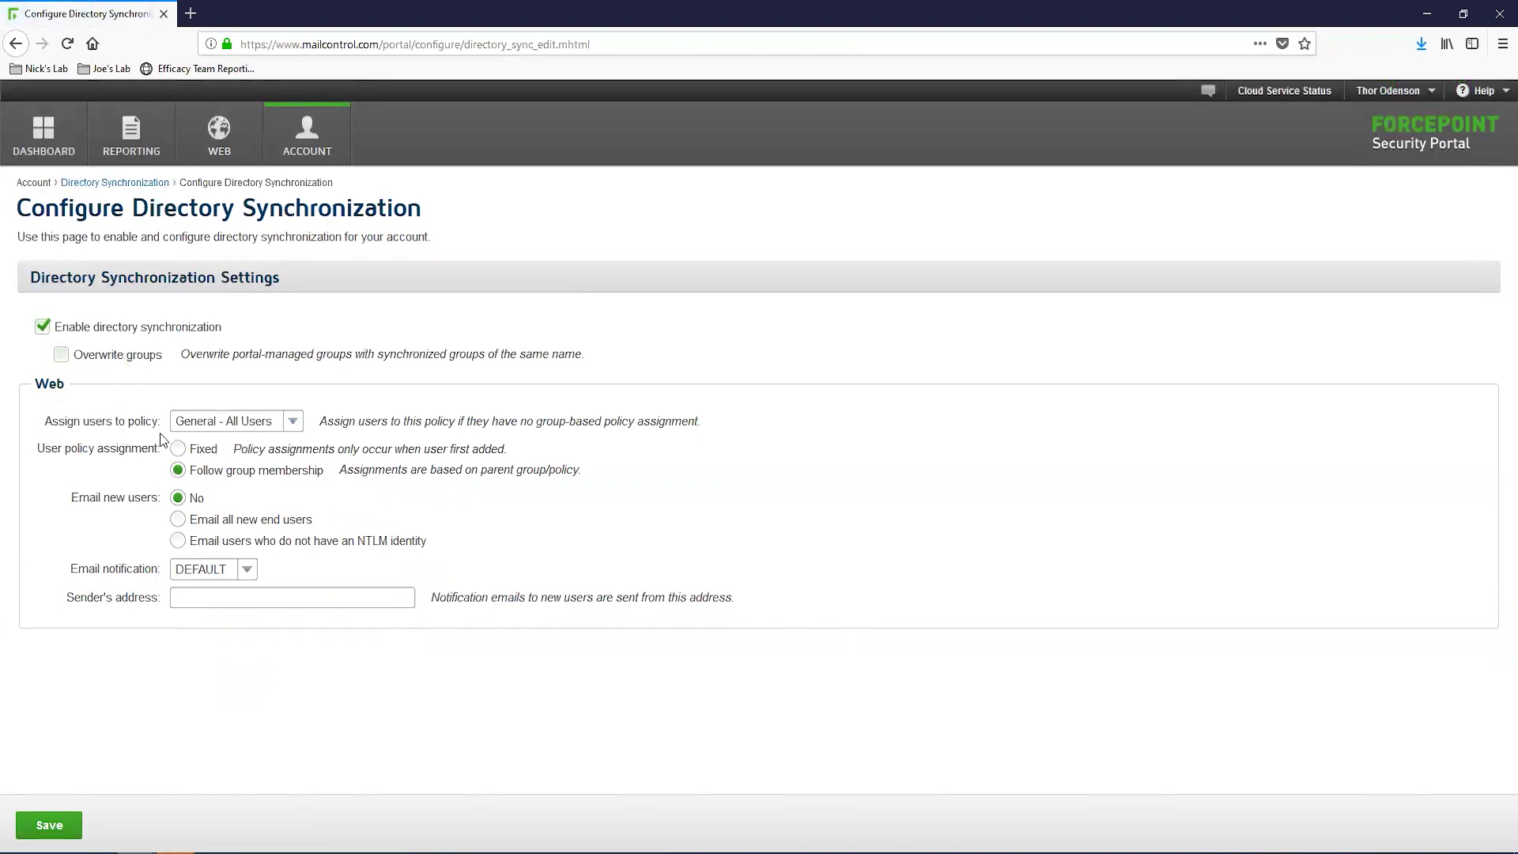
pyautogui.click(293, 422)
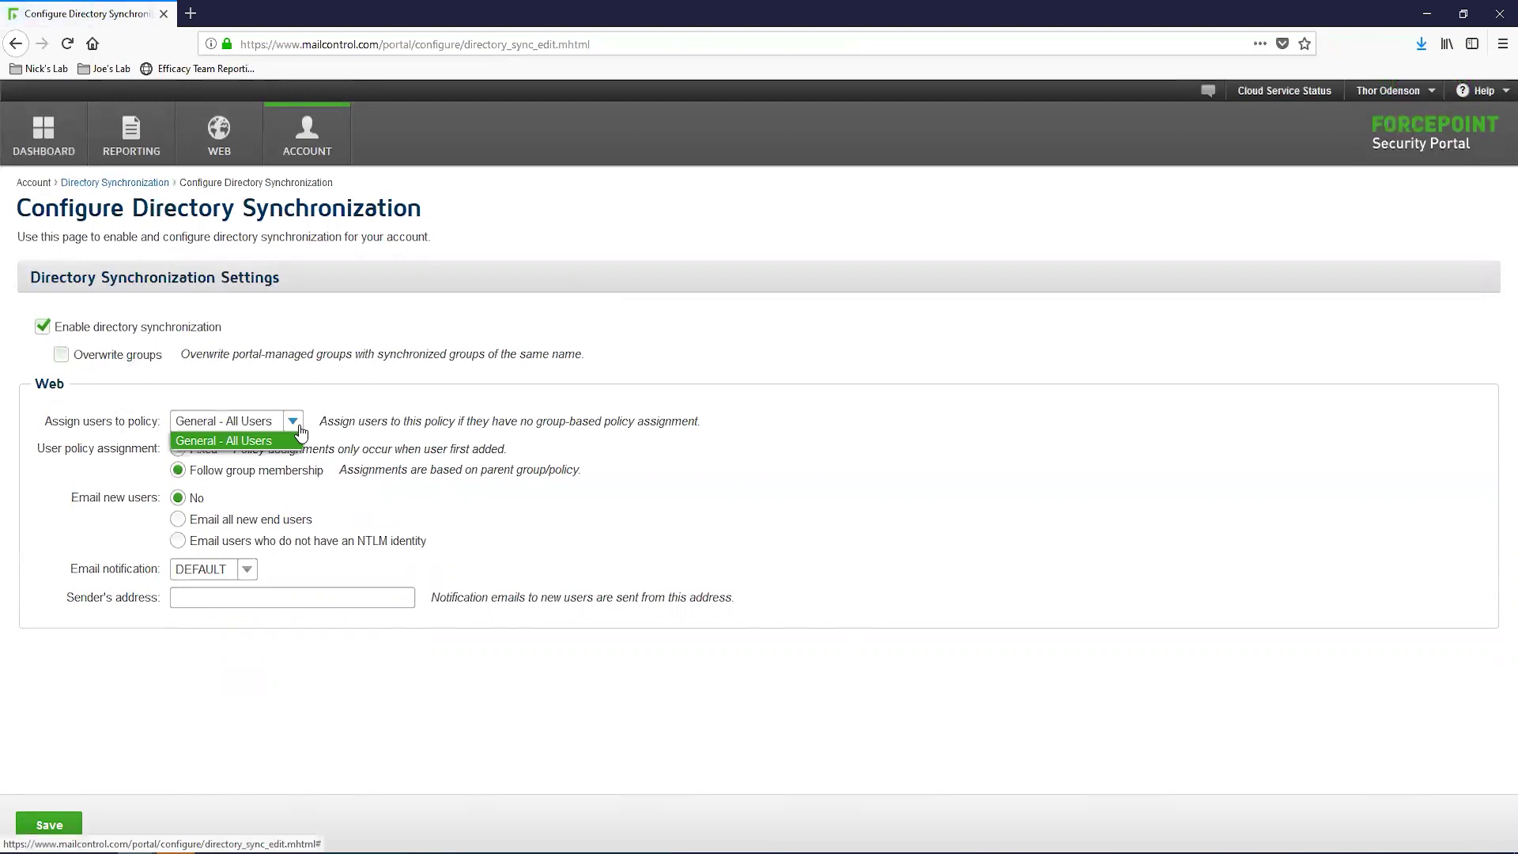
pyautogui.click(300, 434)
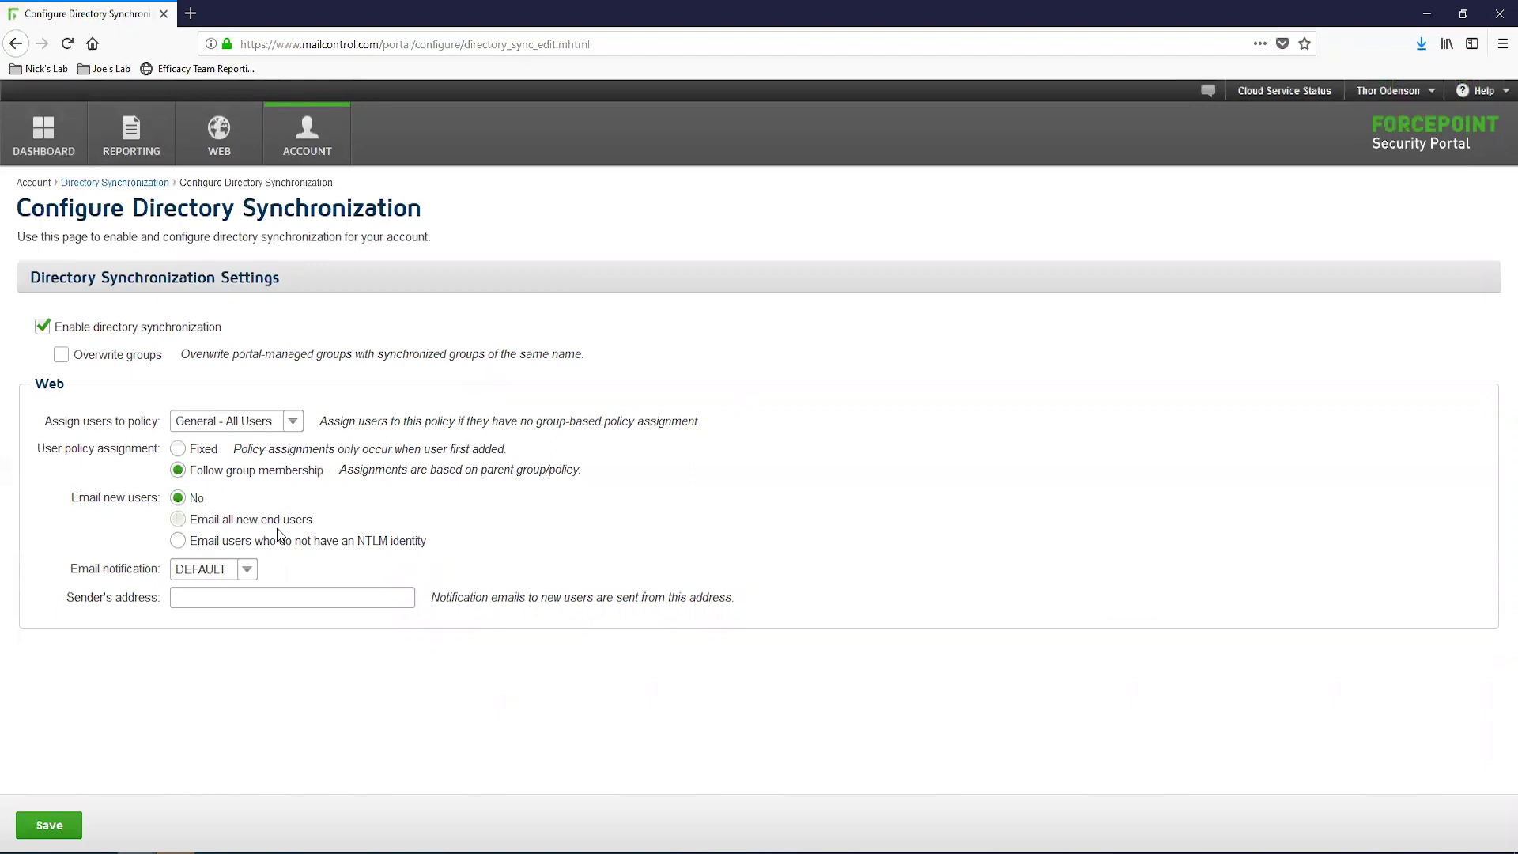
pyautogui.click(49, 825)
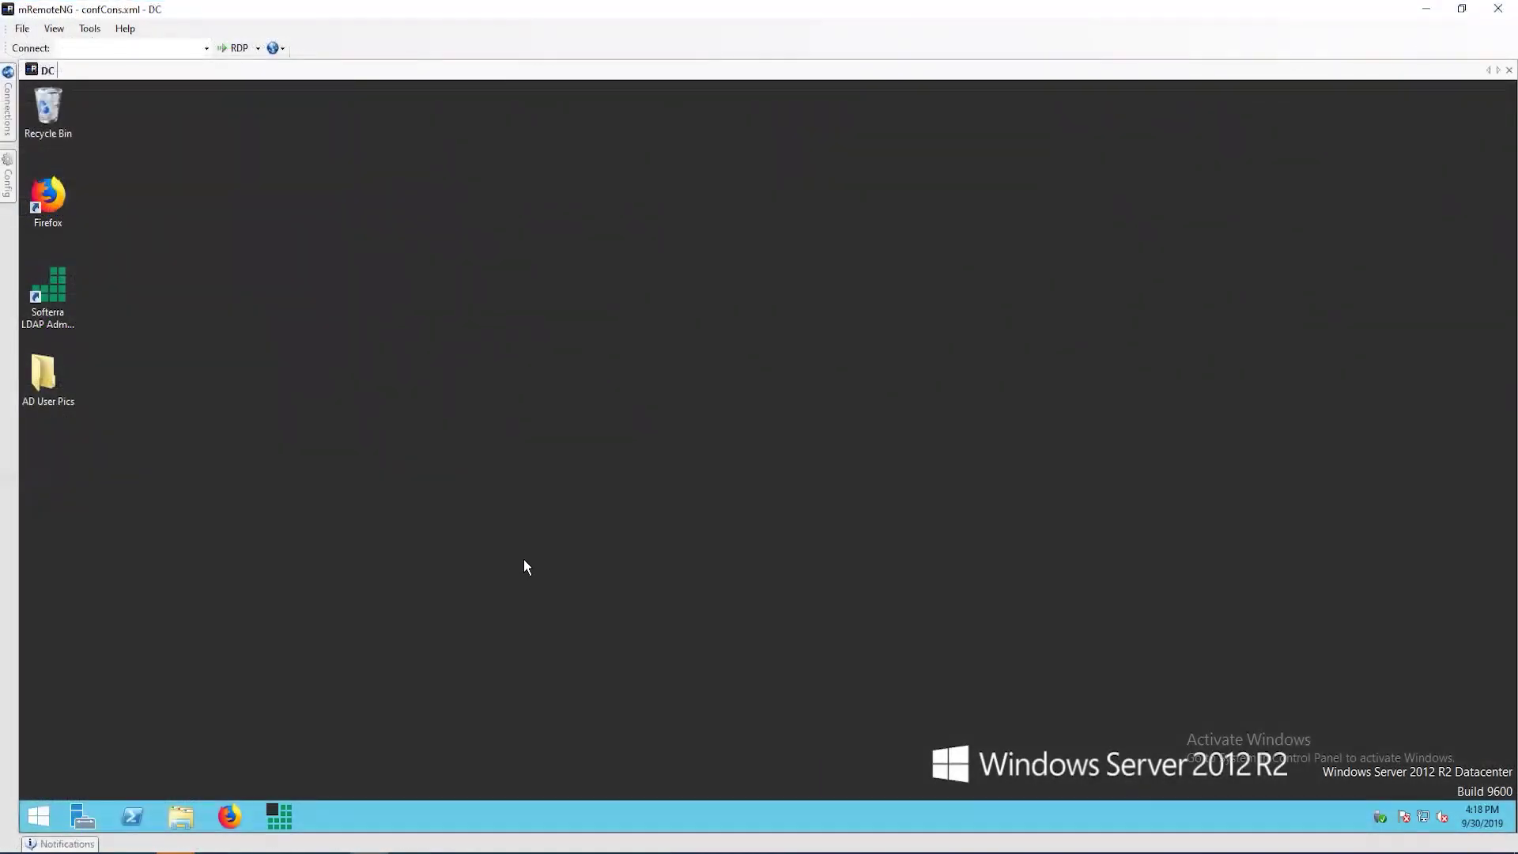
# - Copy DSC_1_3_02_windows_x64_jre.exe from local Downloads onto the remote server's desktop
pyautogui.click(180, 851)
pyautogui.click(498, 310)
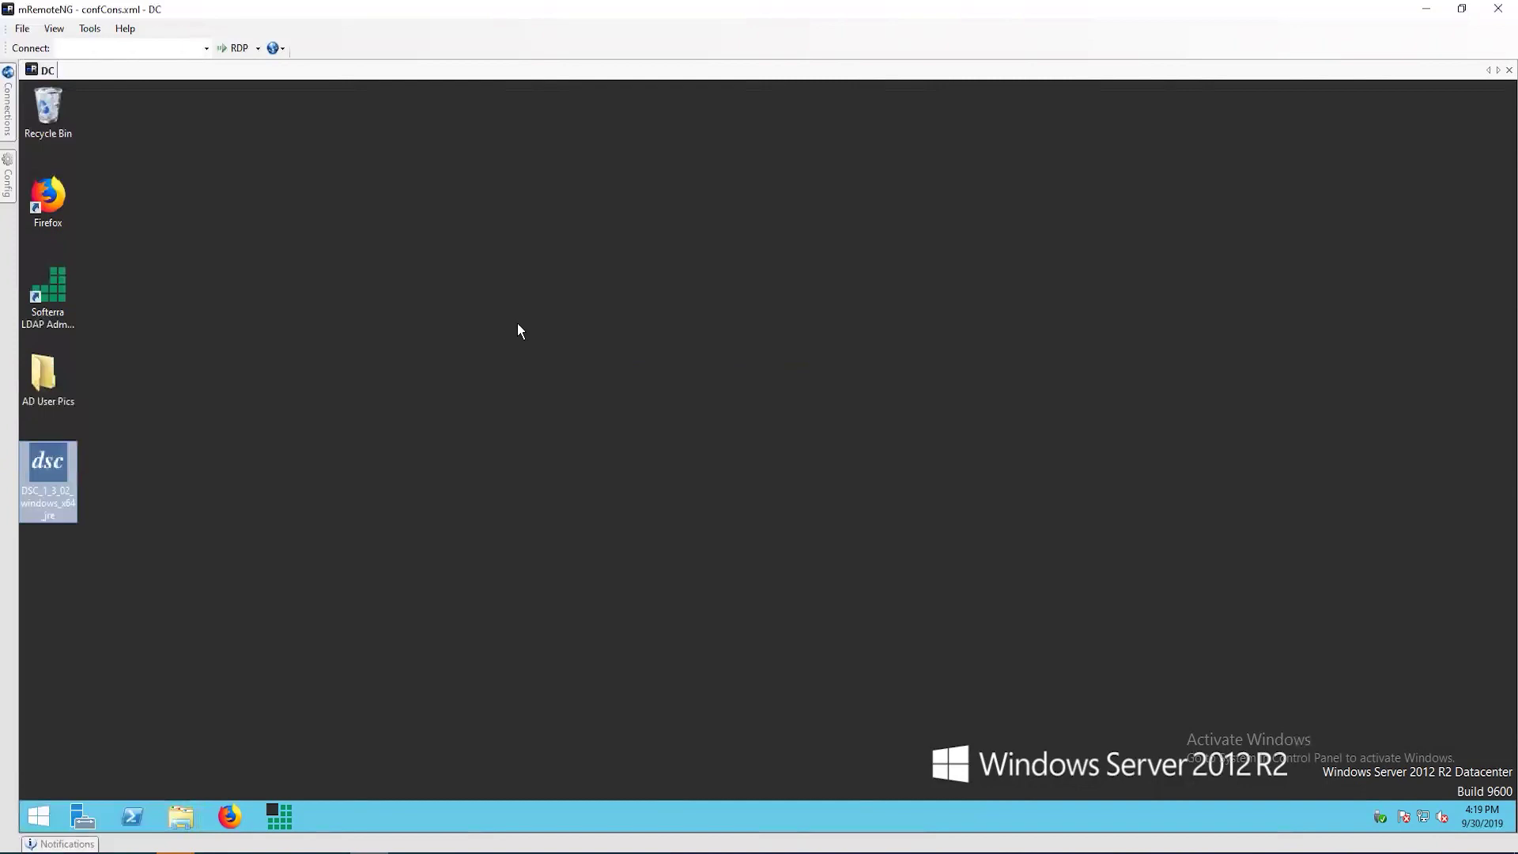
pyautogui.click(655, 467)
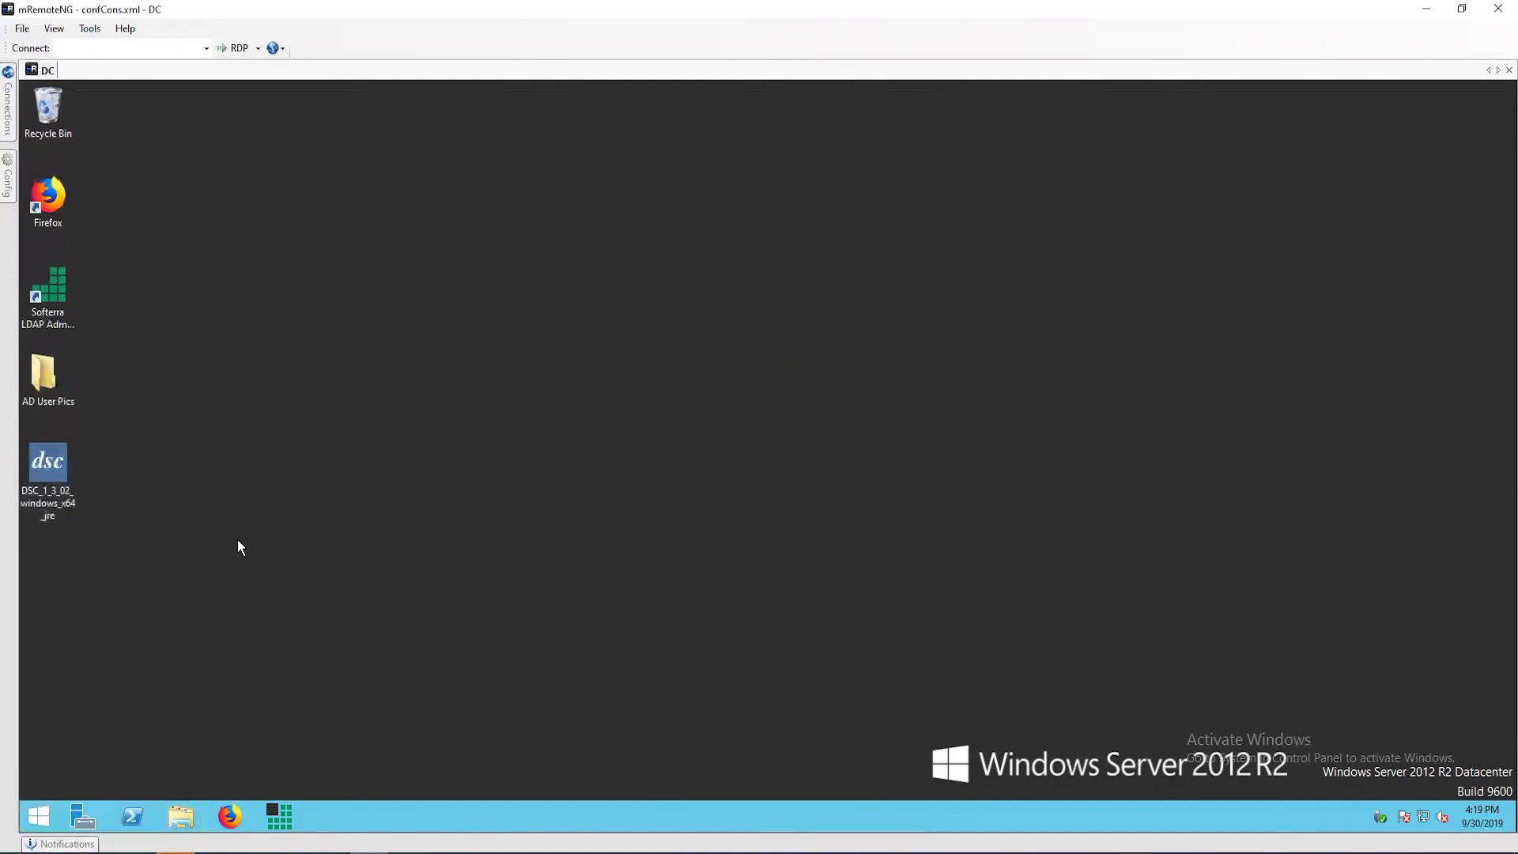
# - Run the DSC installer, accept the licence, and keep the default install, Start Menu and configuration folders
pyautogui.doubleClick(47, 464)
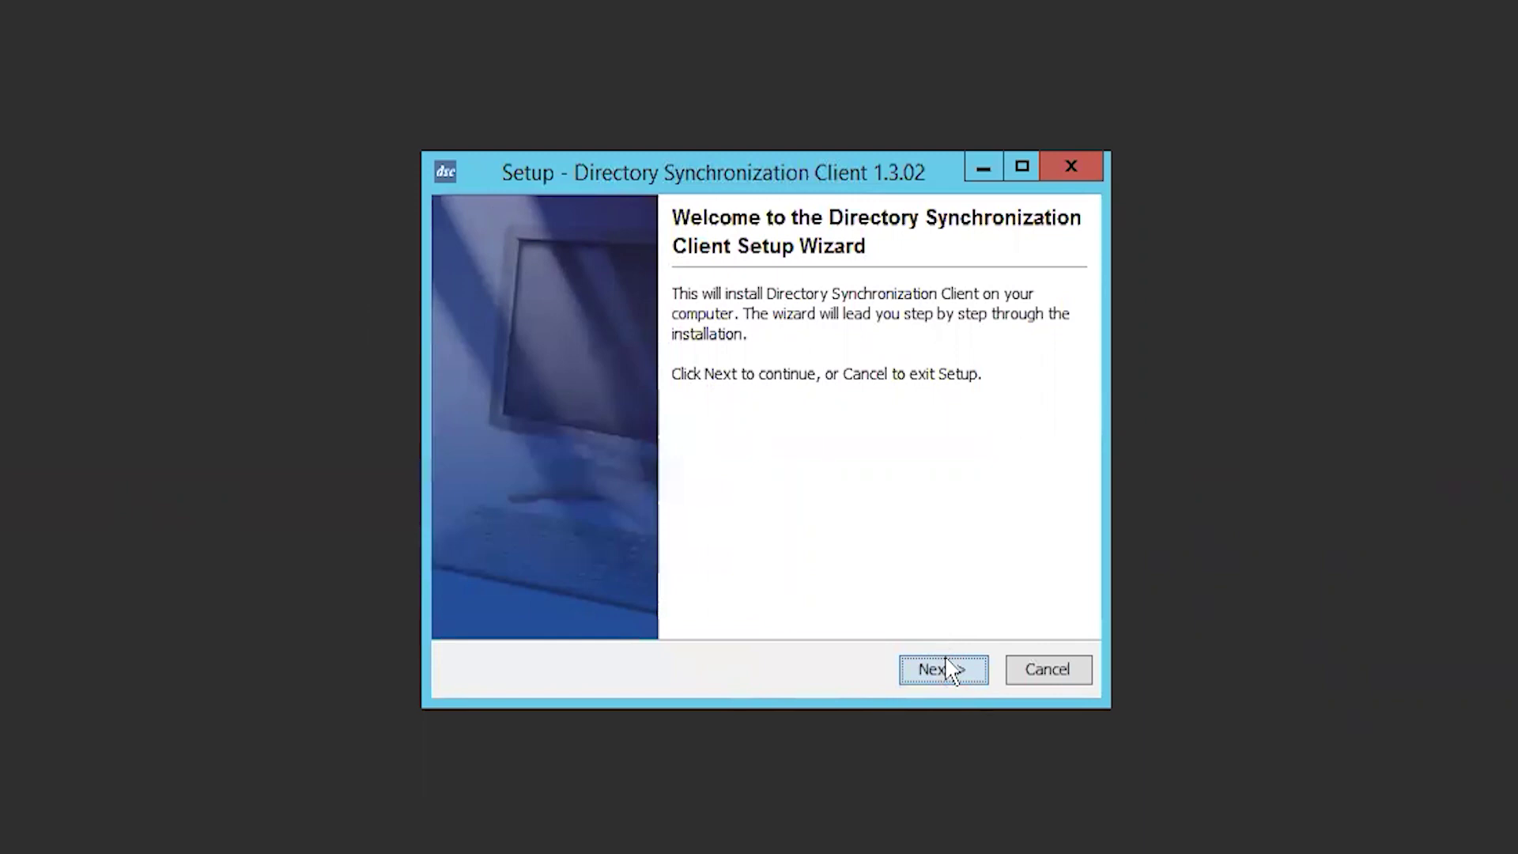
pyautogui.click(945, 676)
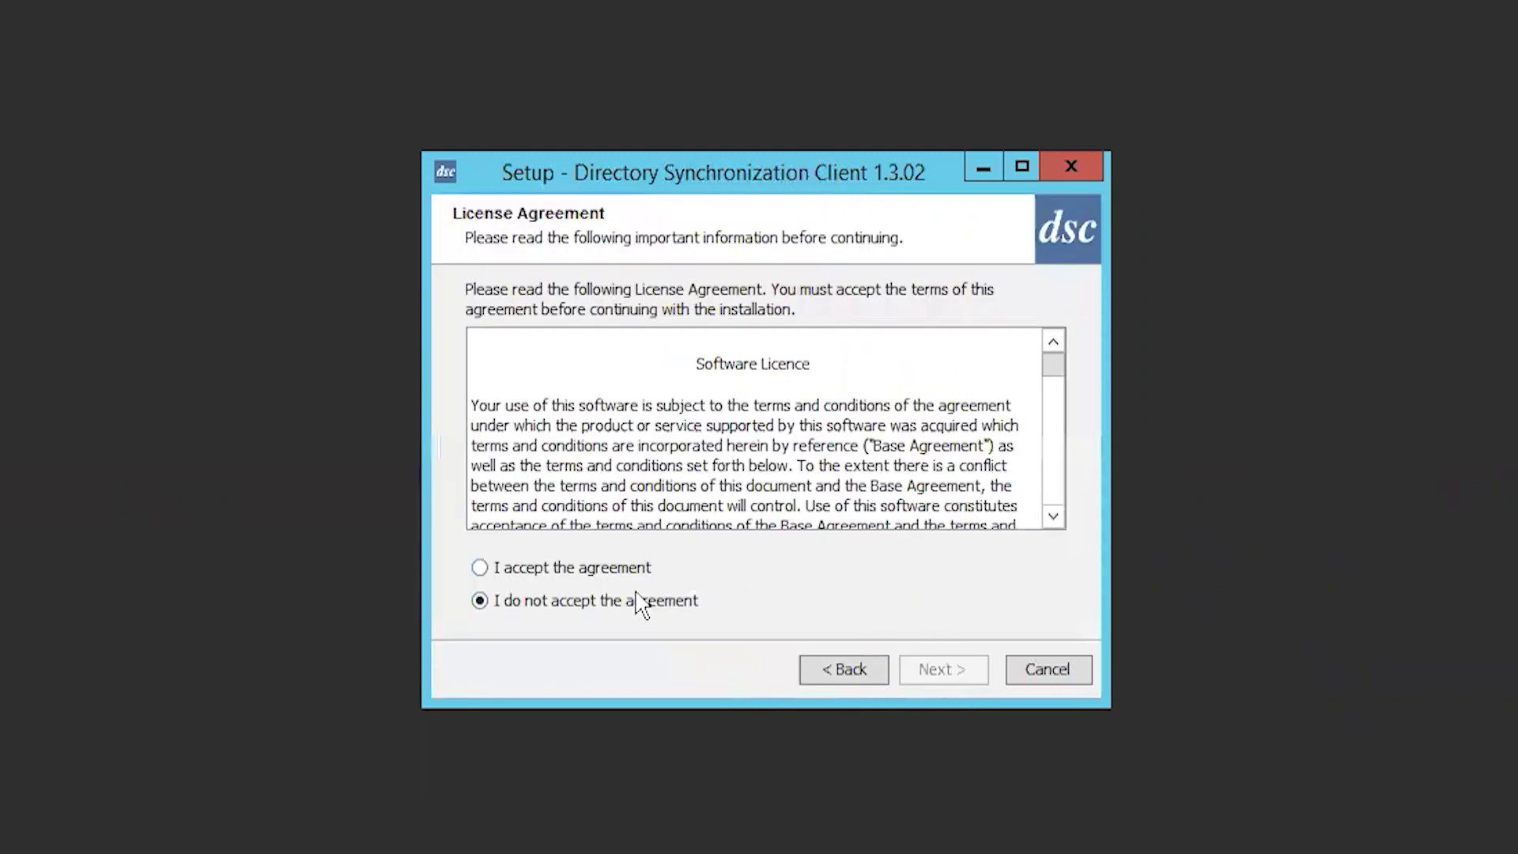
pyautogui.click(602, 568)
pyautogui.click(951, 668)
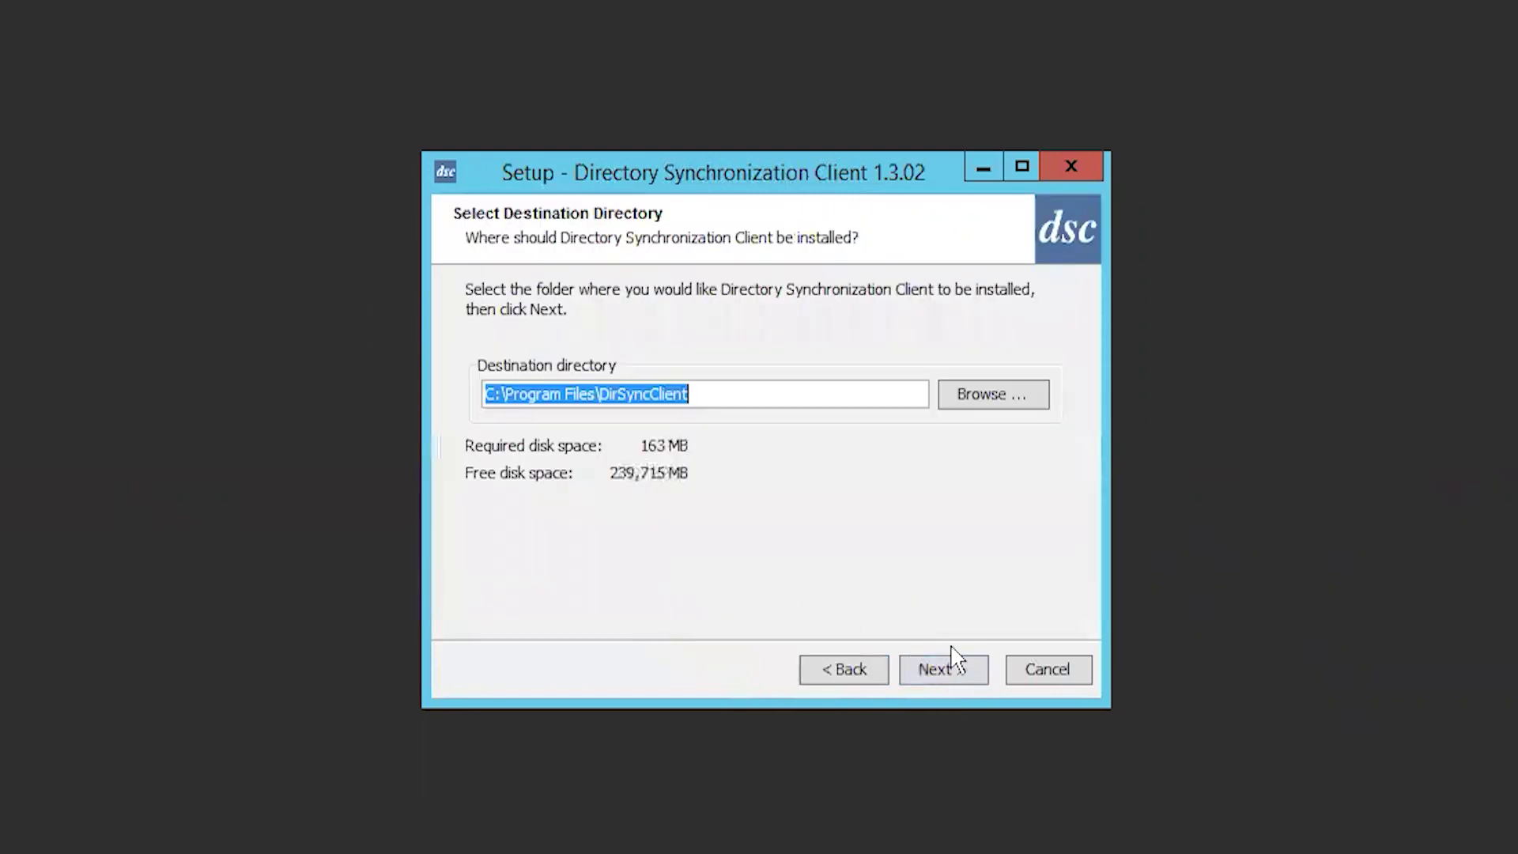
pyautogui.click(964, 672)
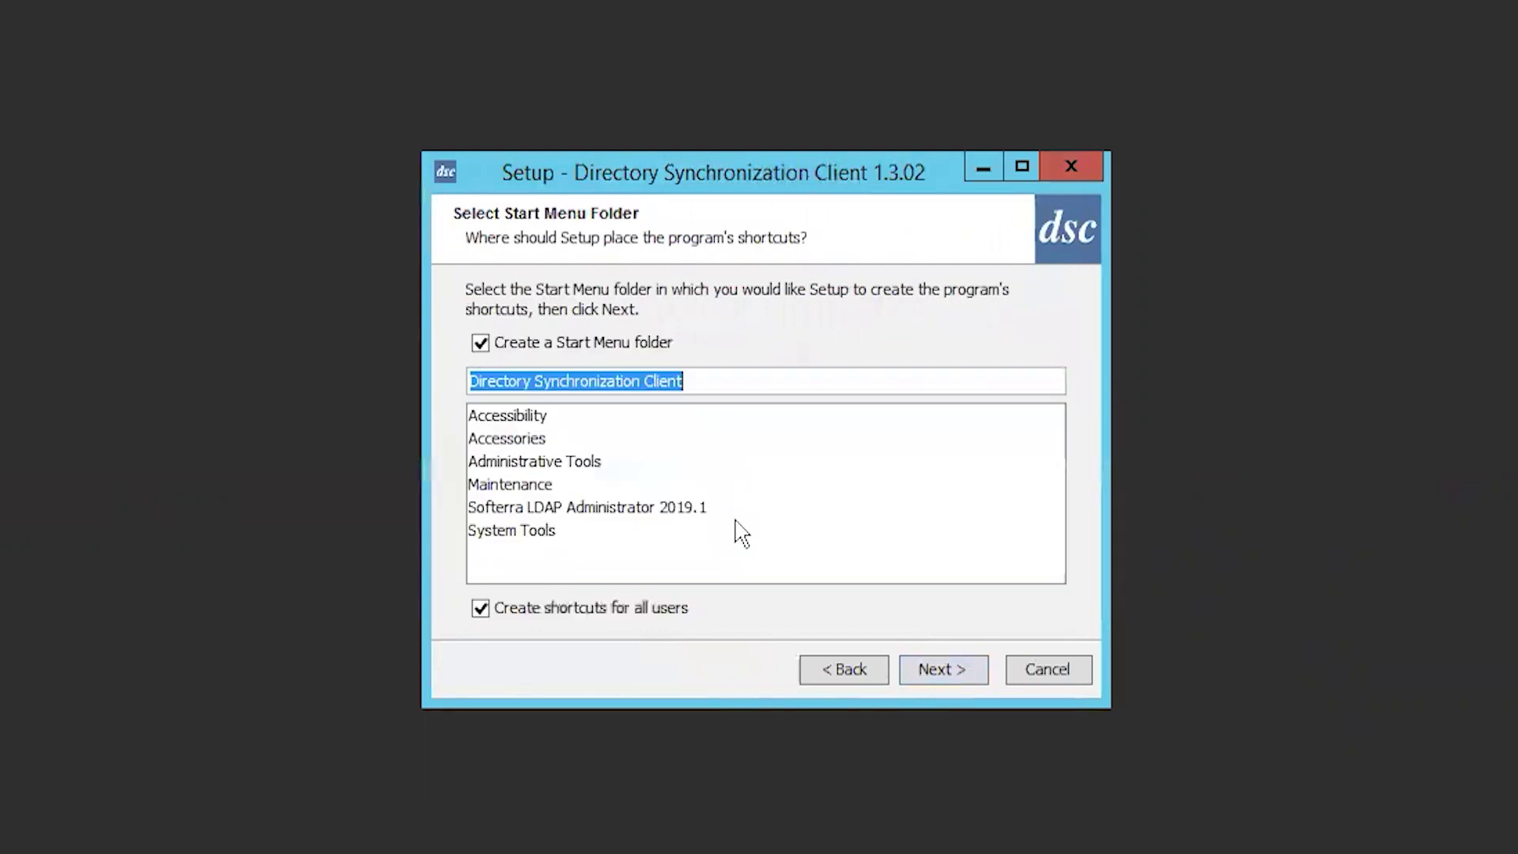
pyautogui.click(942, 672)
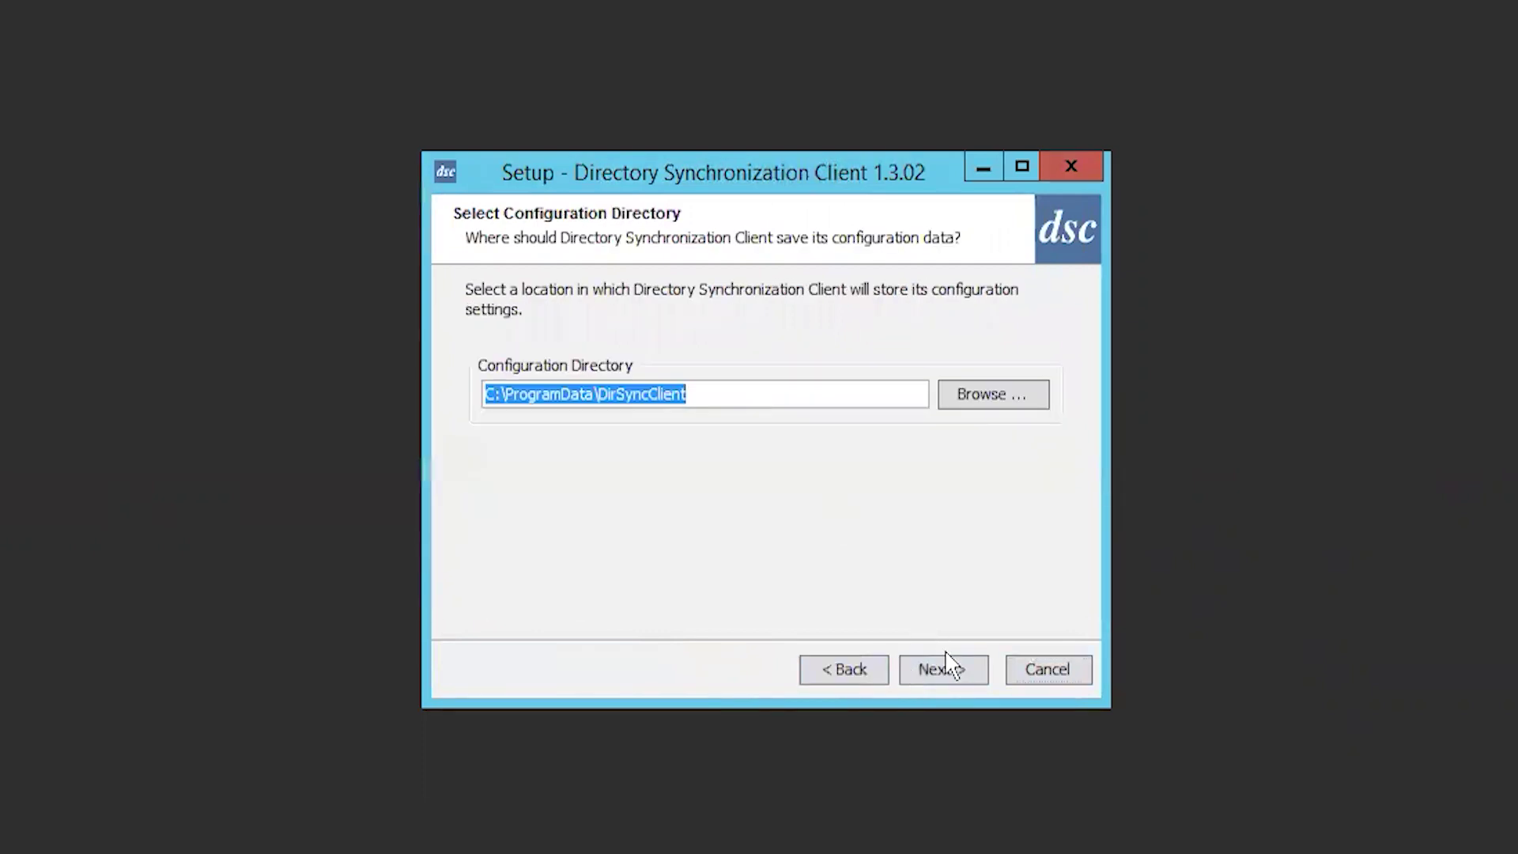
pyautogui.click(952, 674)
# - Enable the Microsoft Azure and Google Apps source modules and install the client
pyautogui.click(569, 324)
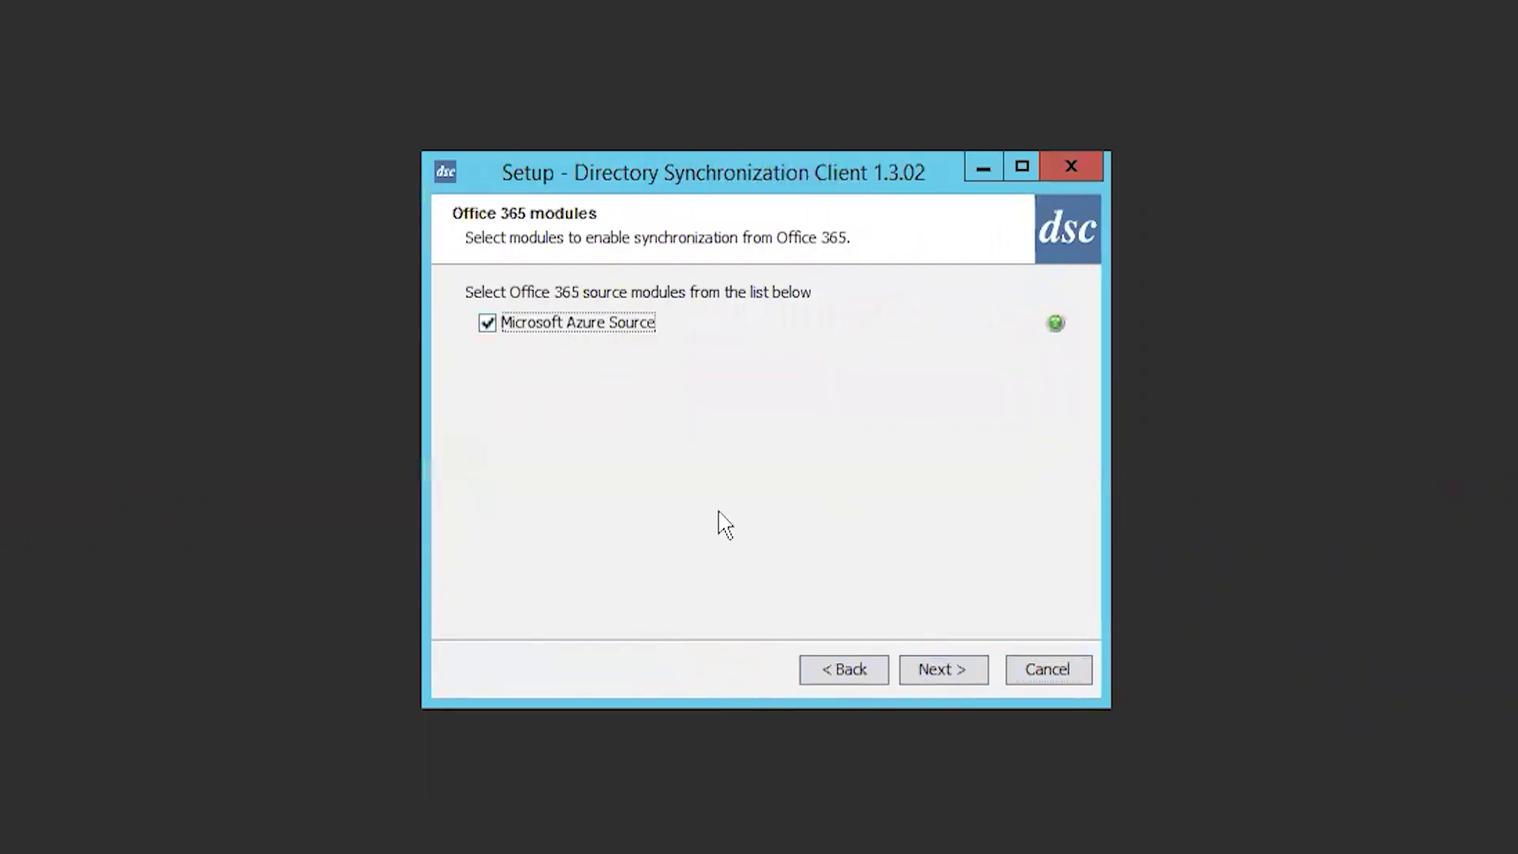
pyautogui.click(960, 670)
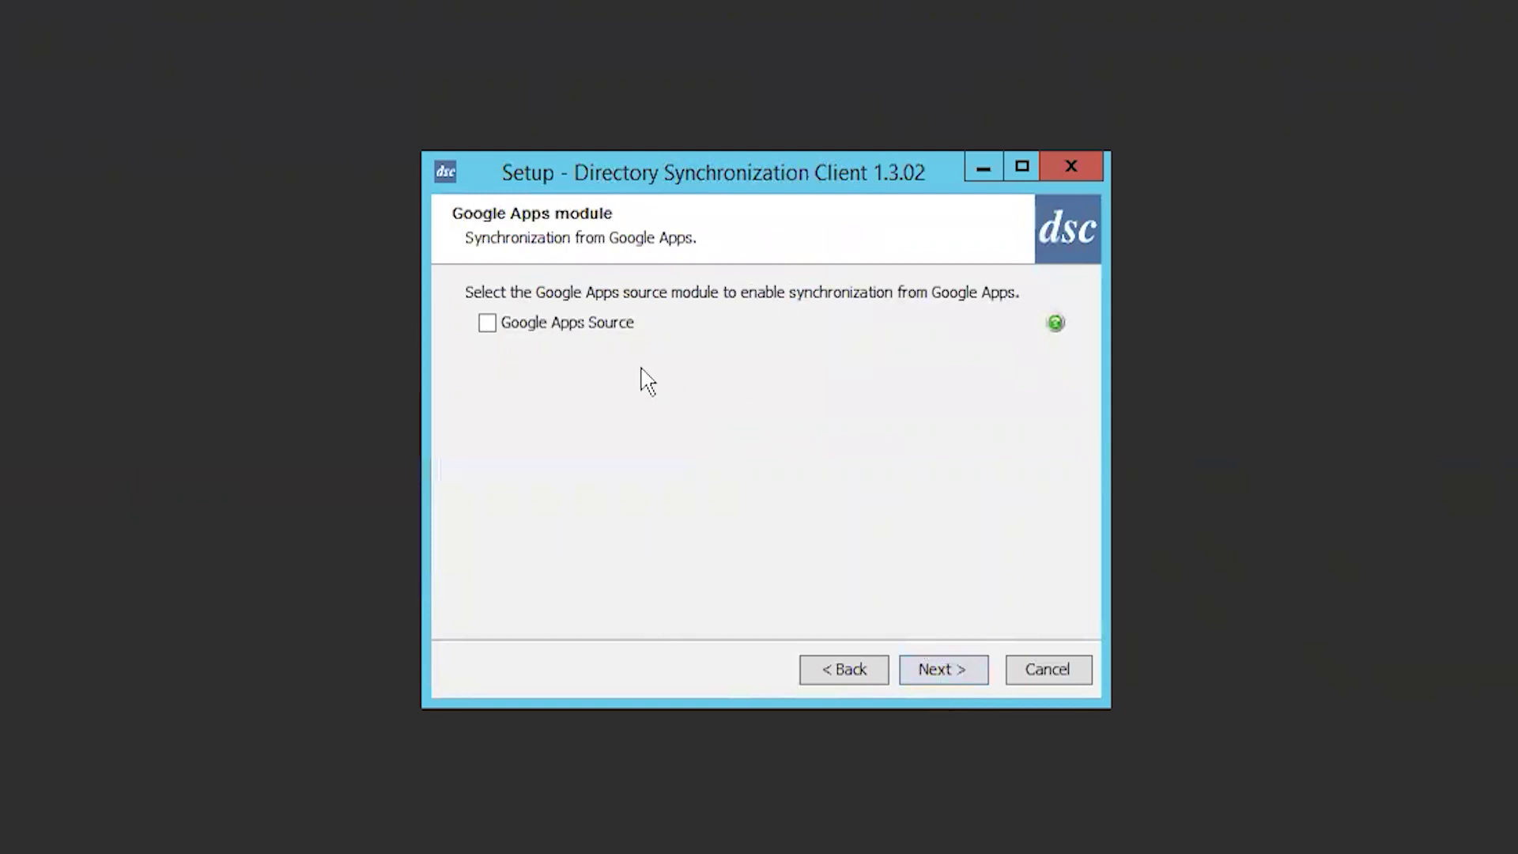
pyautogui.click(509, 326)
pyautogui.click(509, 326)
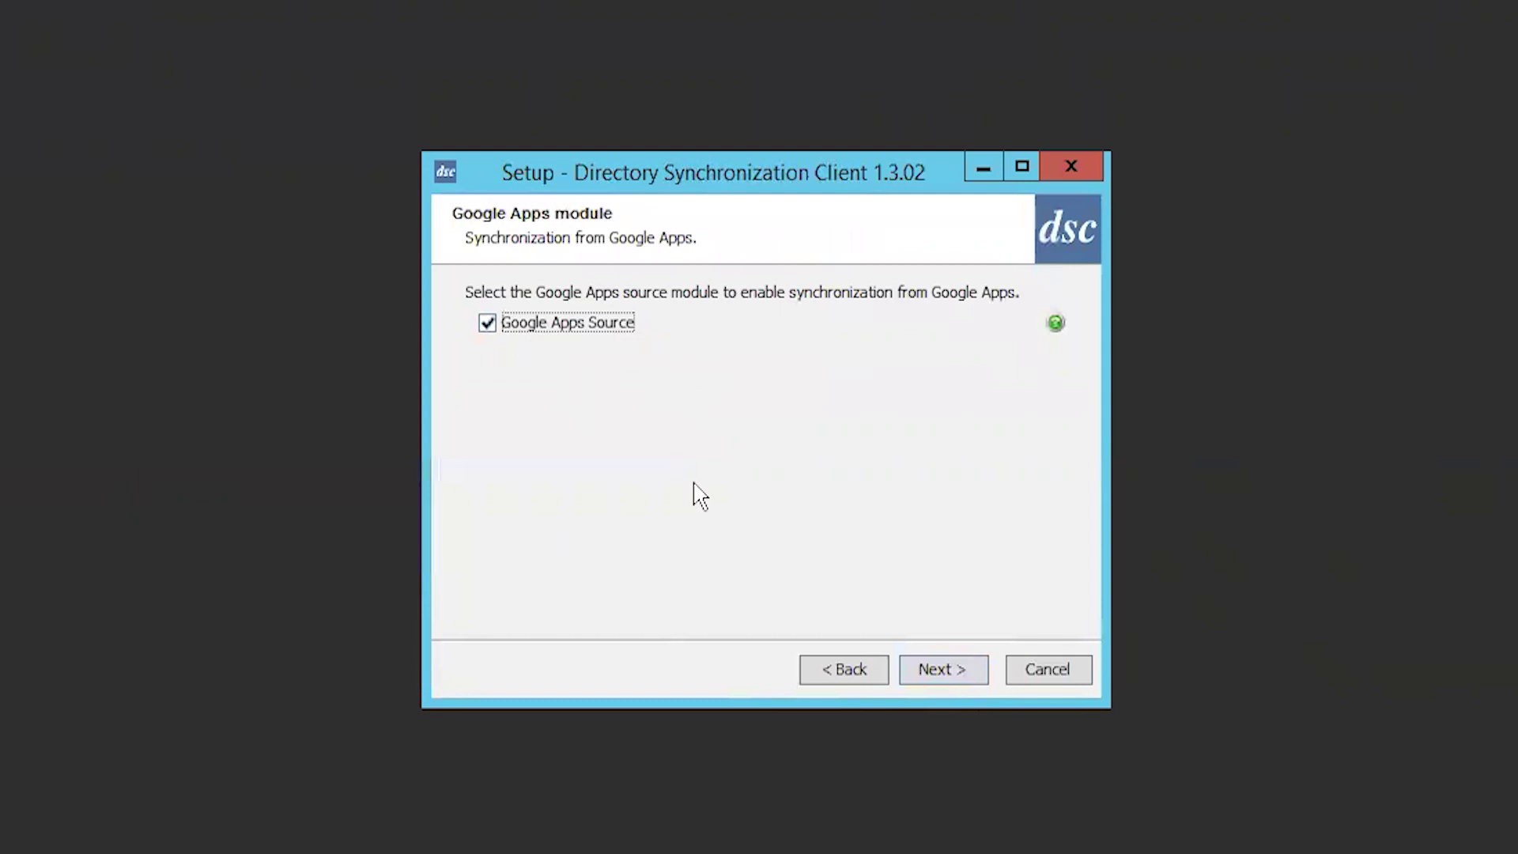
pyautogui.click(950, 671)
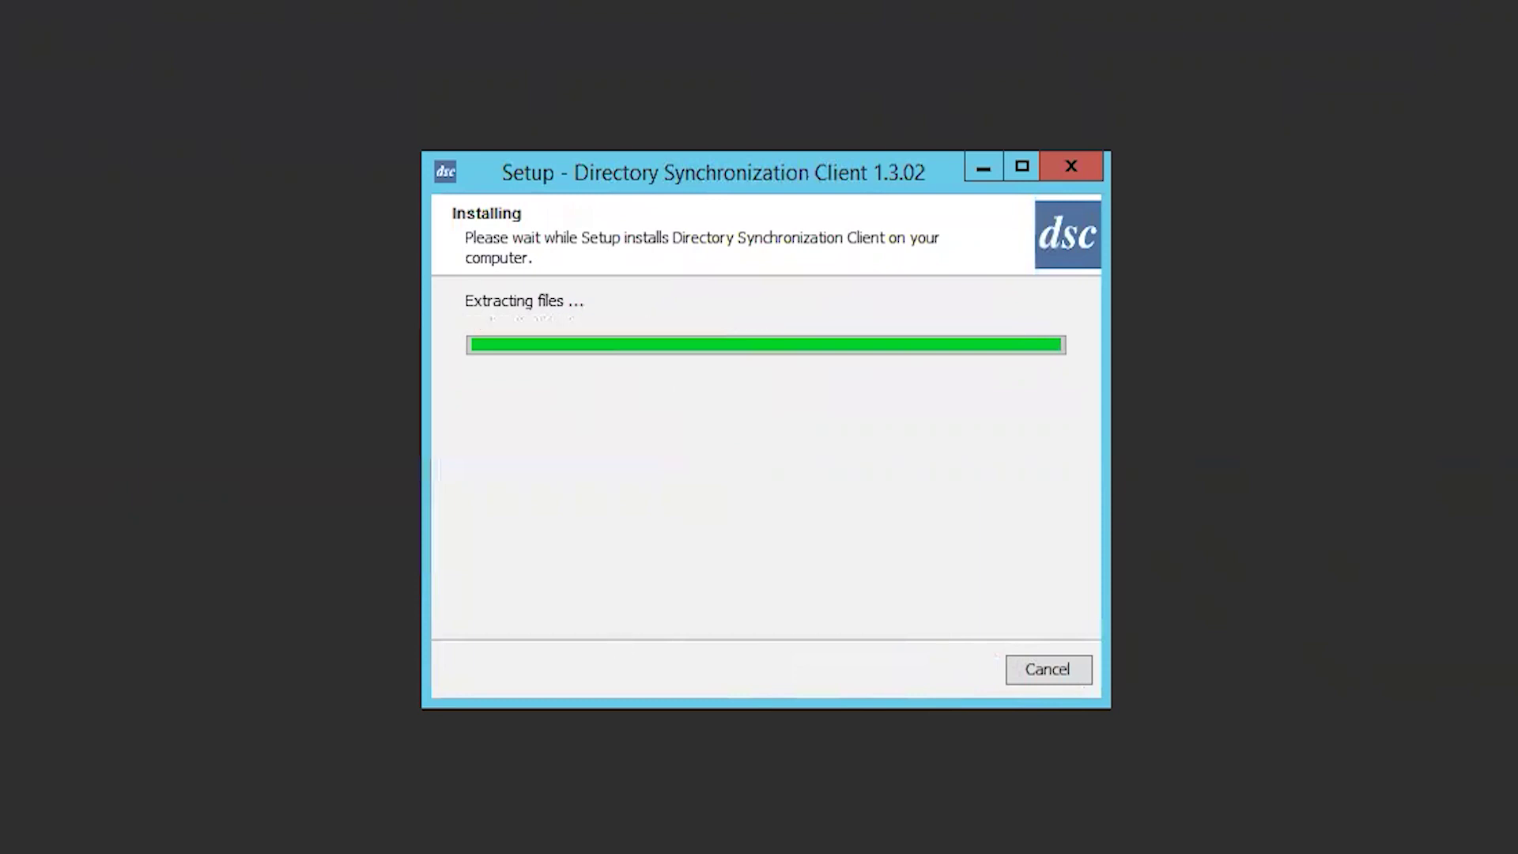
pyautogui.scroll(-5, 771, 526)
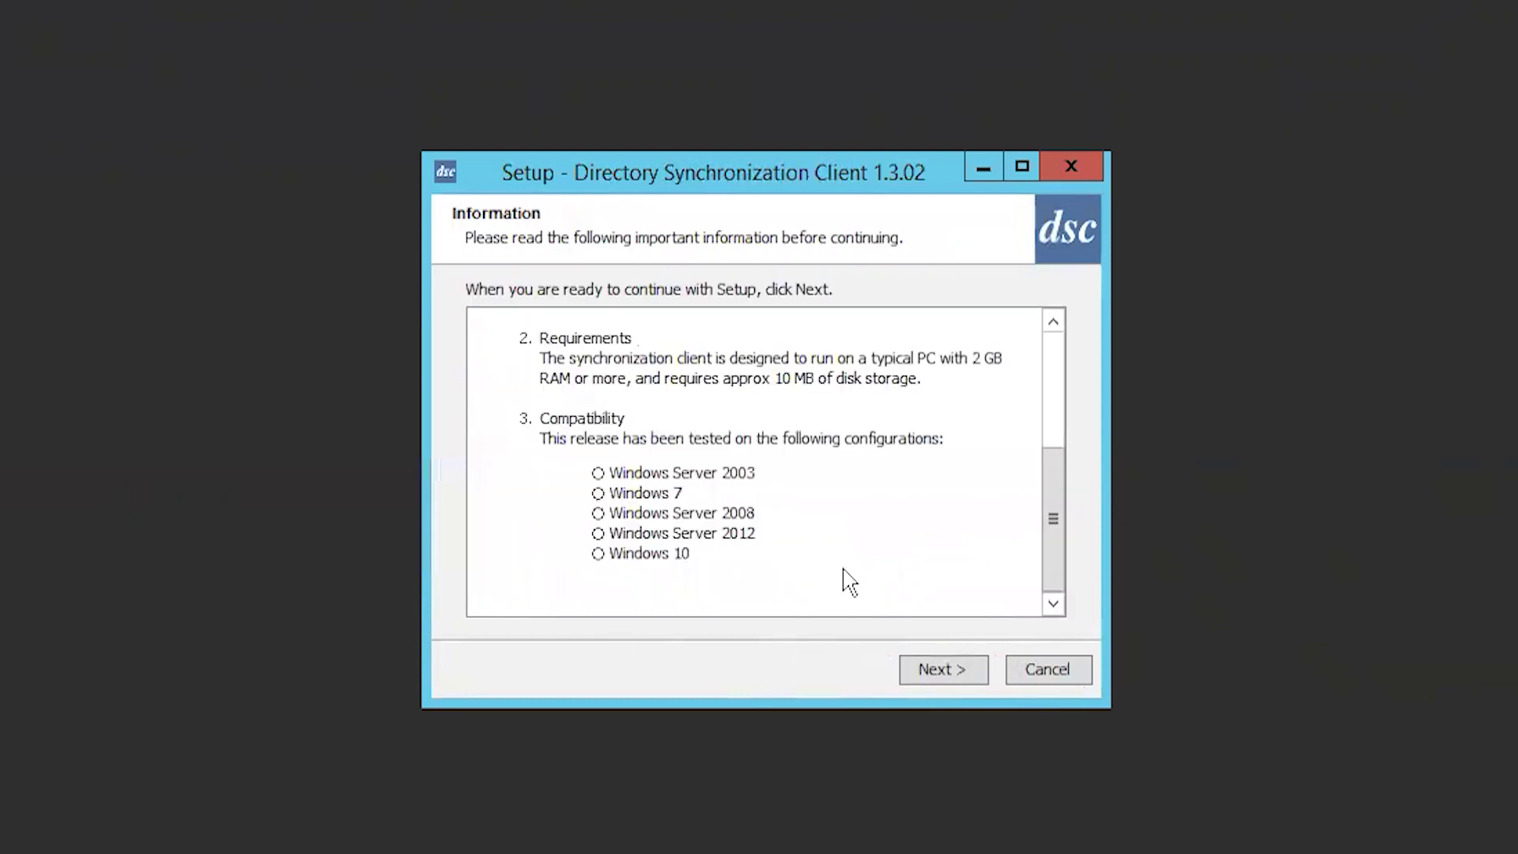
pyautogui.click(939, 671)
# - Close the finished installer and launch DirSyncClient by searching 'dir' on the Start screen
pyautogui.click(1035, 668)
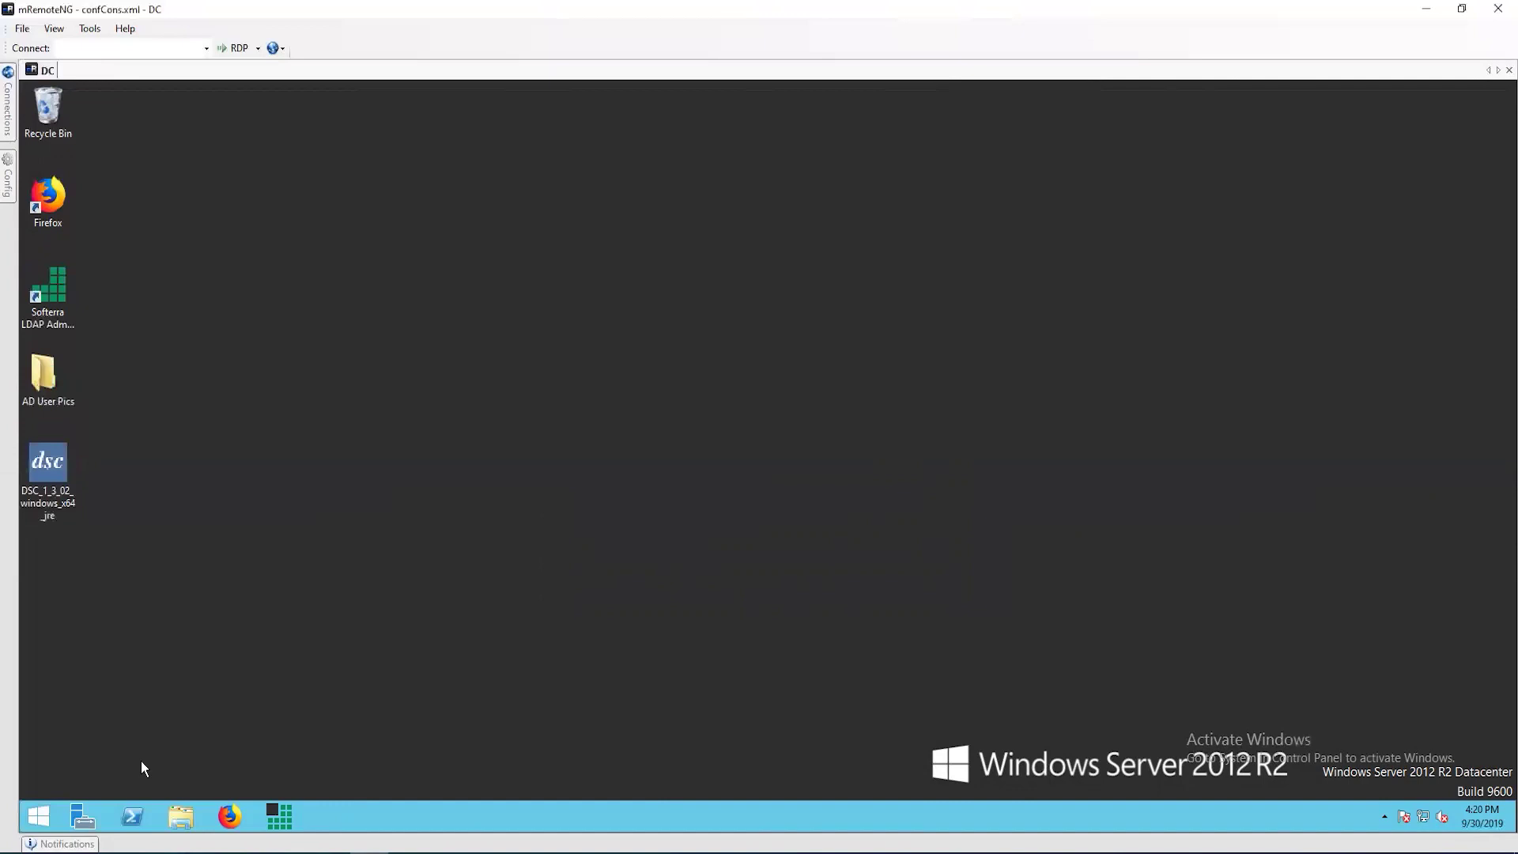
pyautogui.click(39, 815)
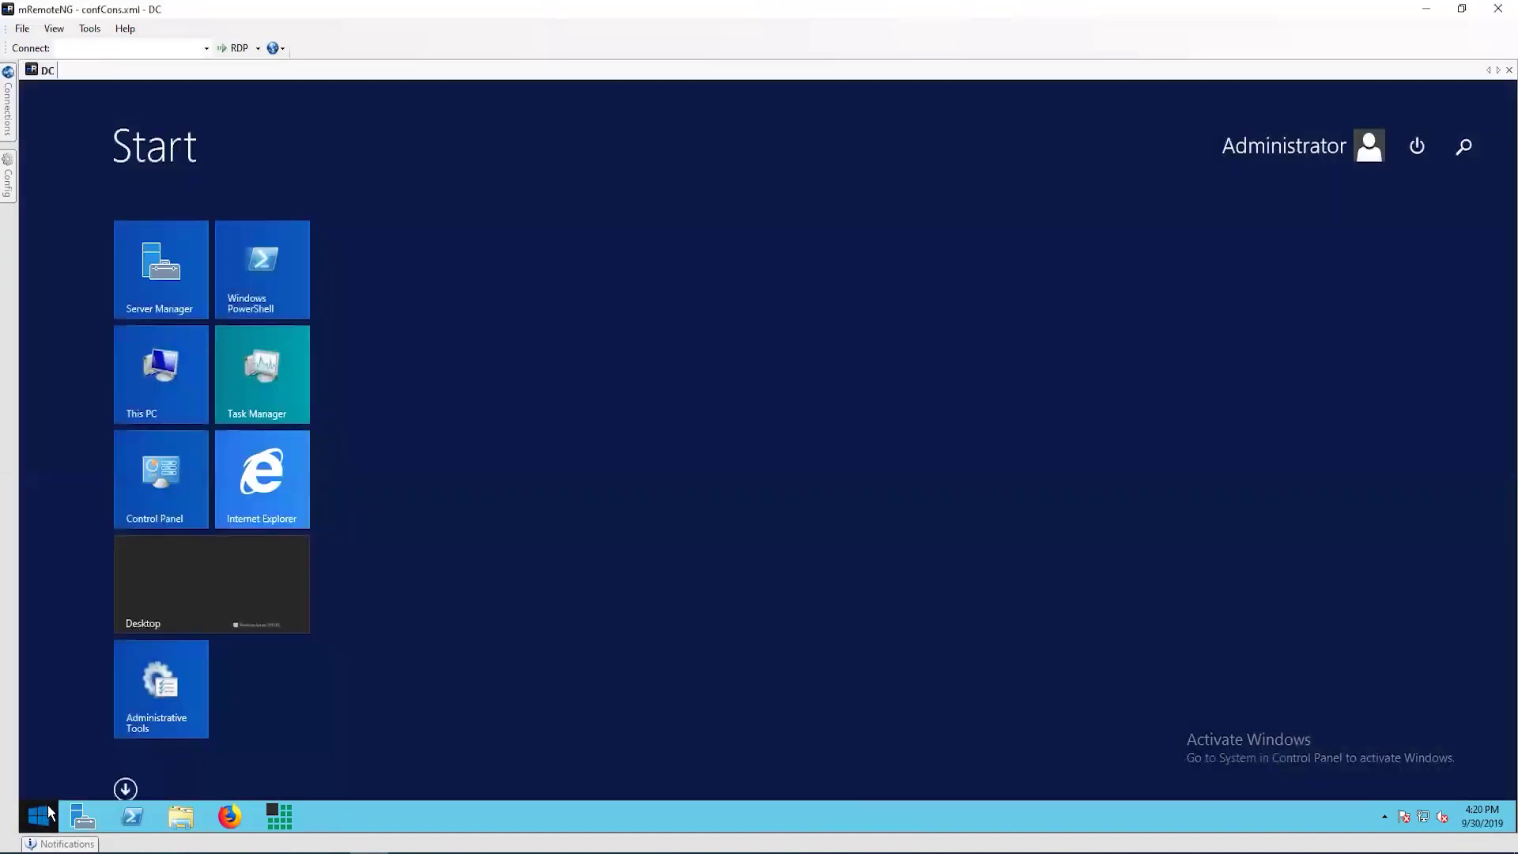
pyautogui.write('dir')
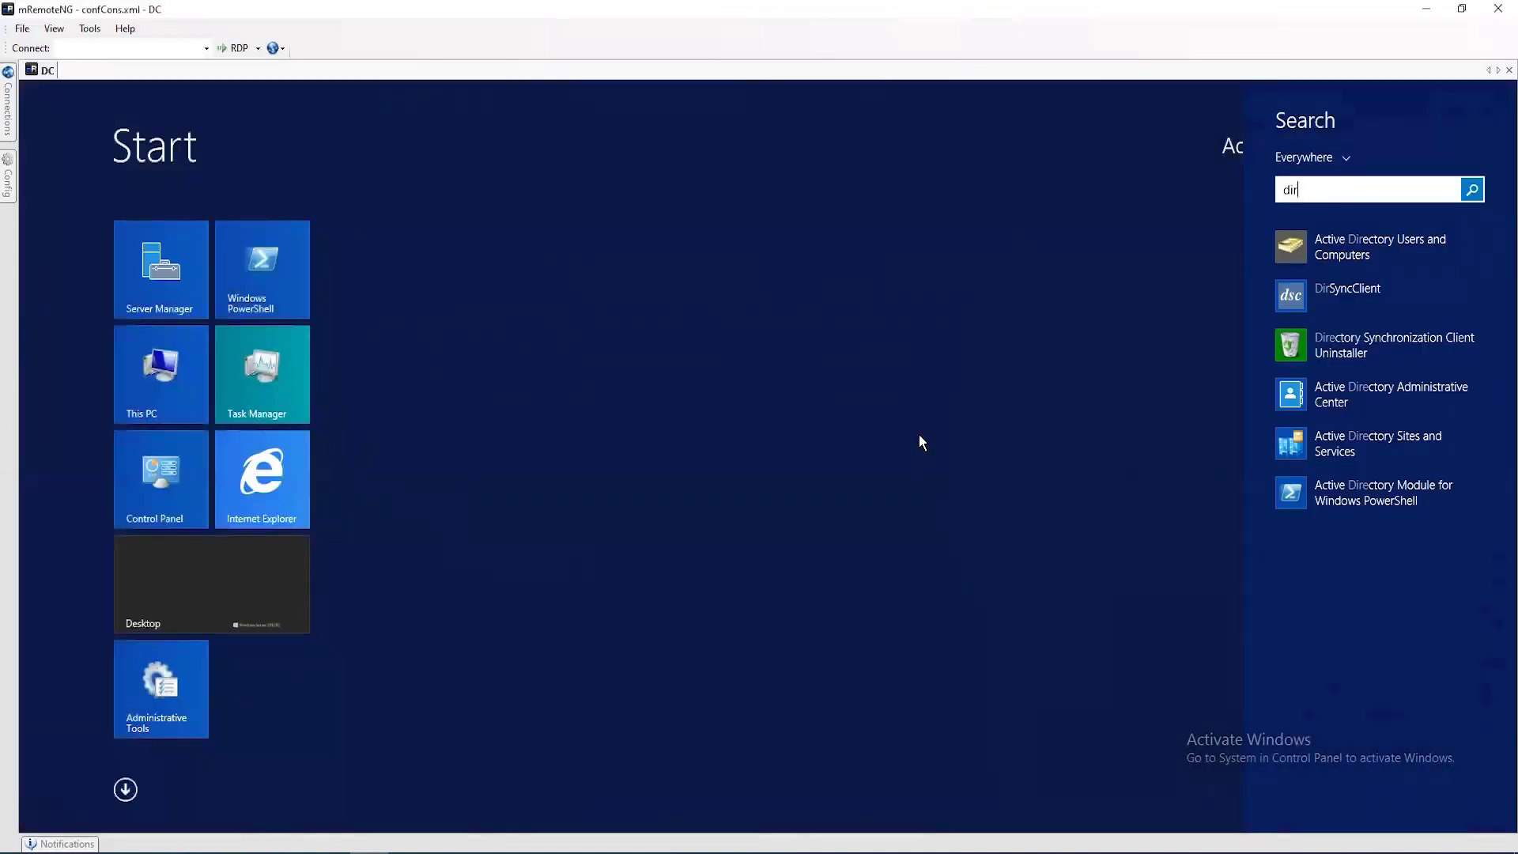
pyautogui.click(1394, 298)
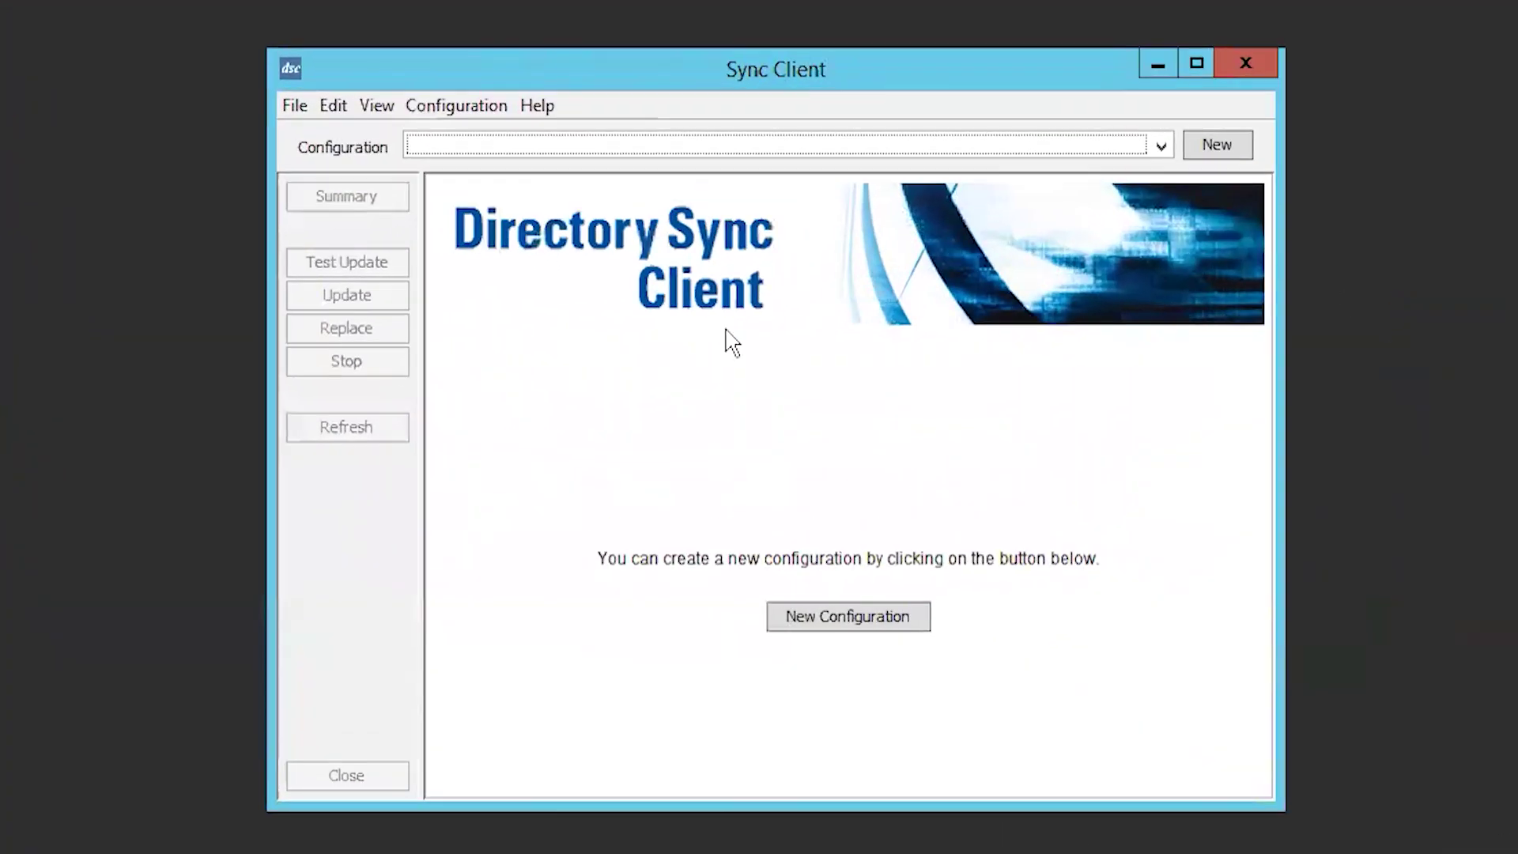
# - Start a new configuration named MarvelLabSync
pyautogui.click(367, 213)
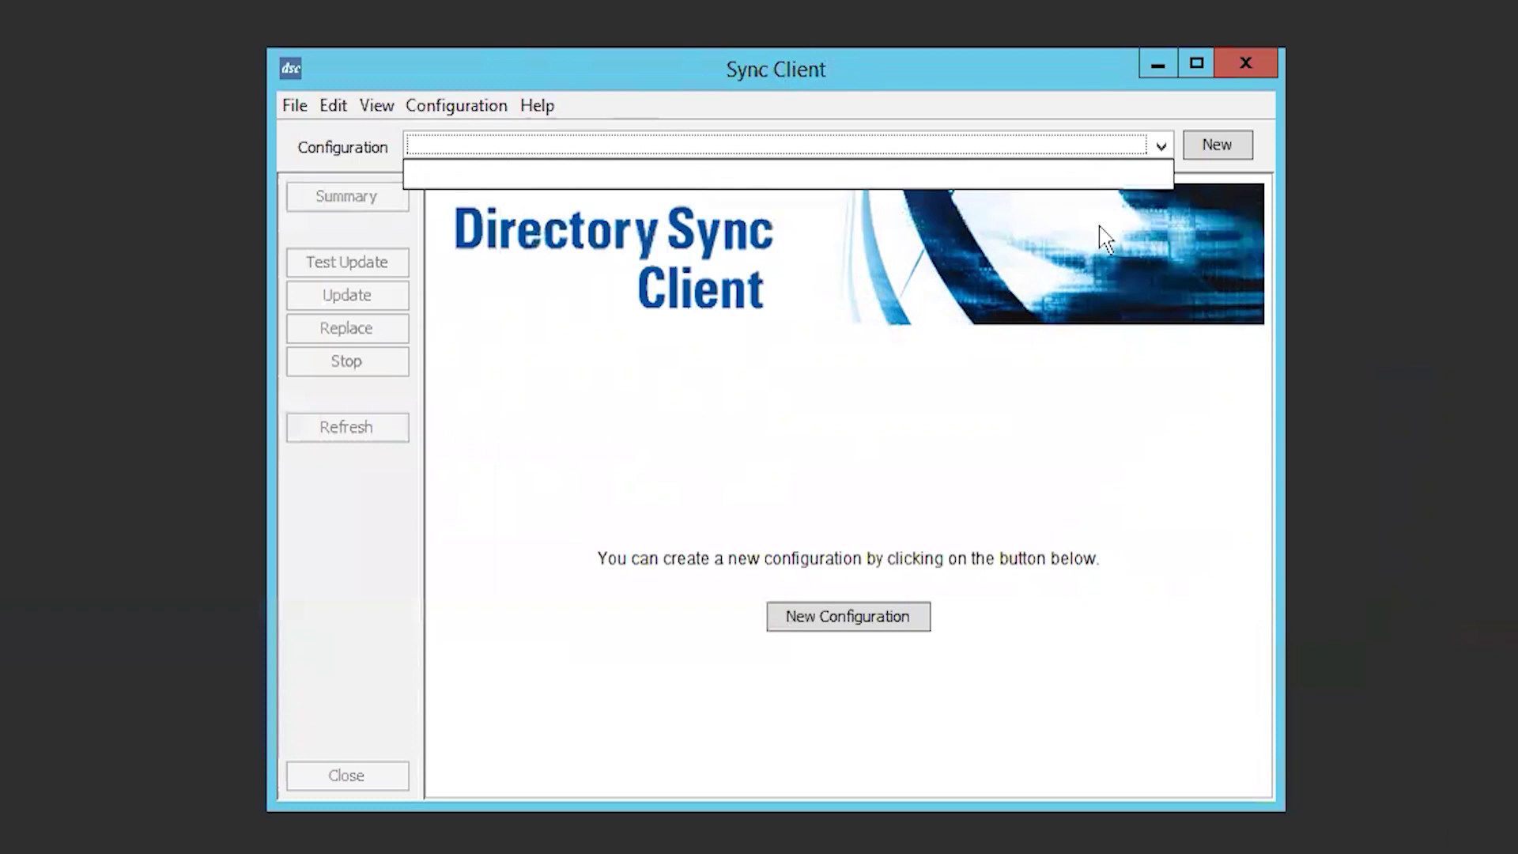
pyautogui.click(1220, 150)
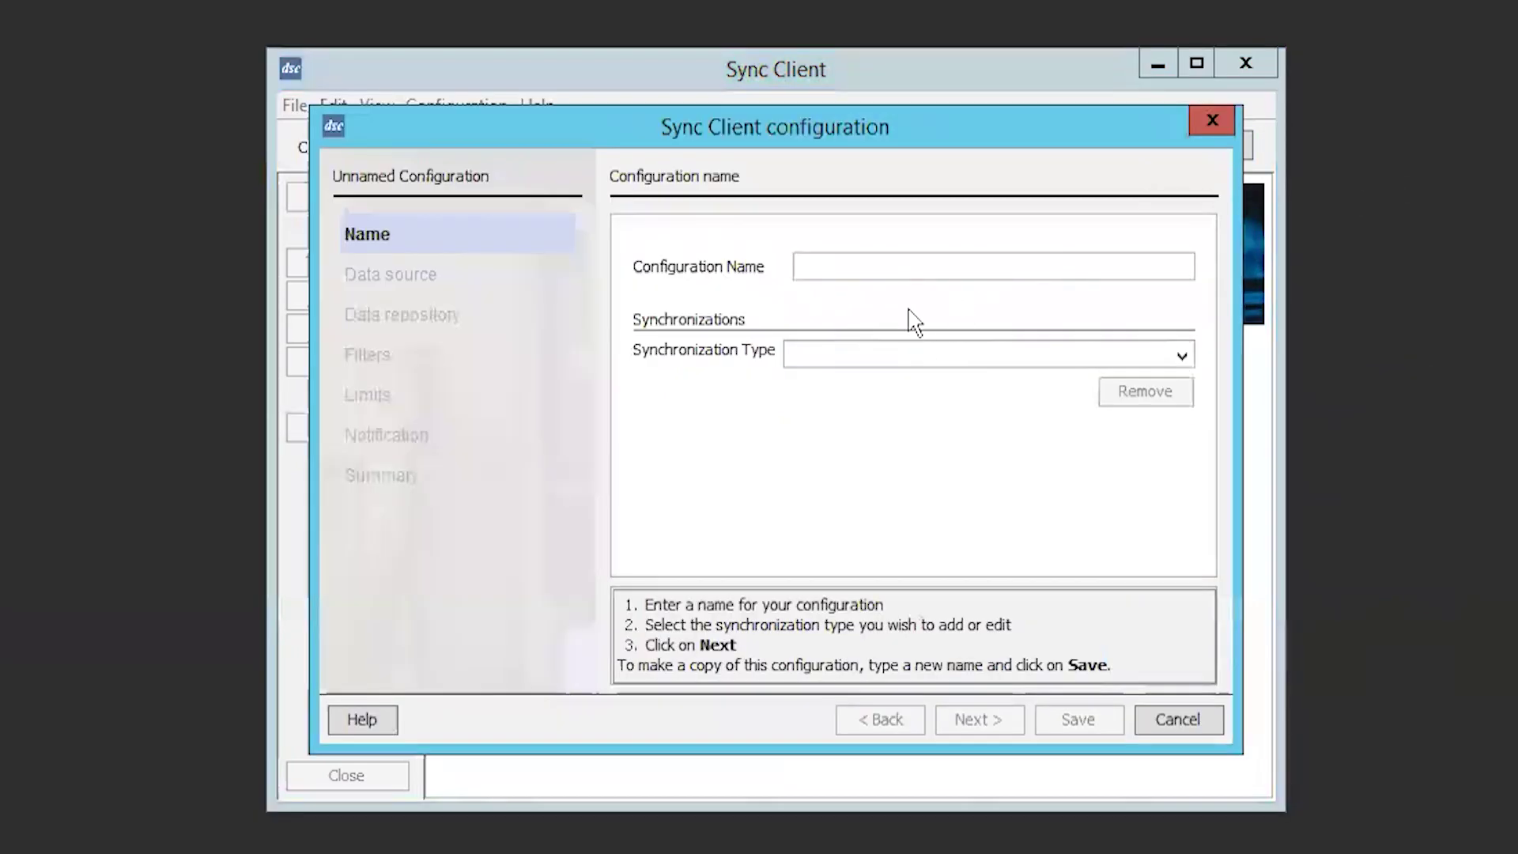
pyautogui.write('MarvelLabSync')
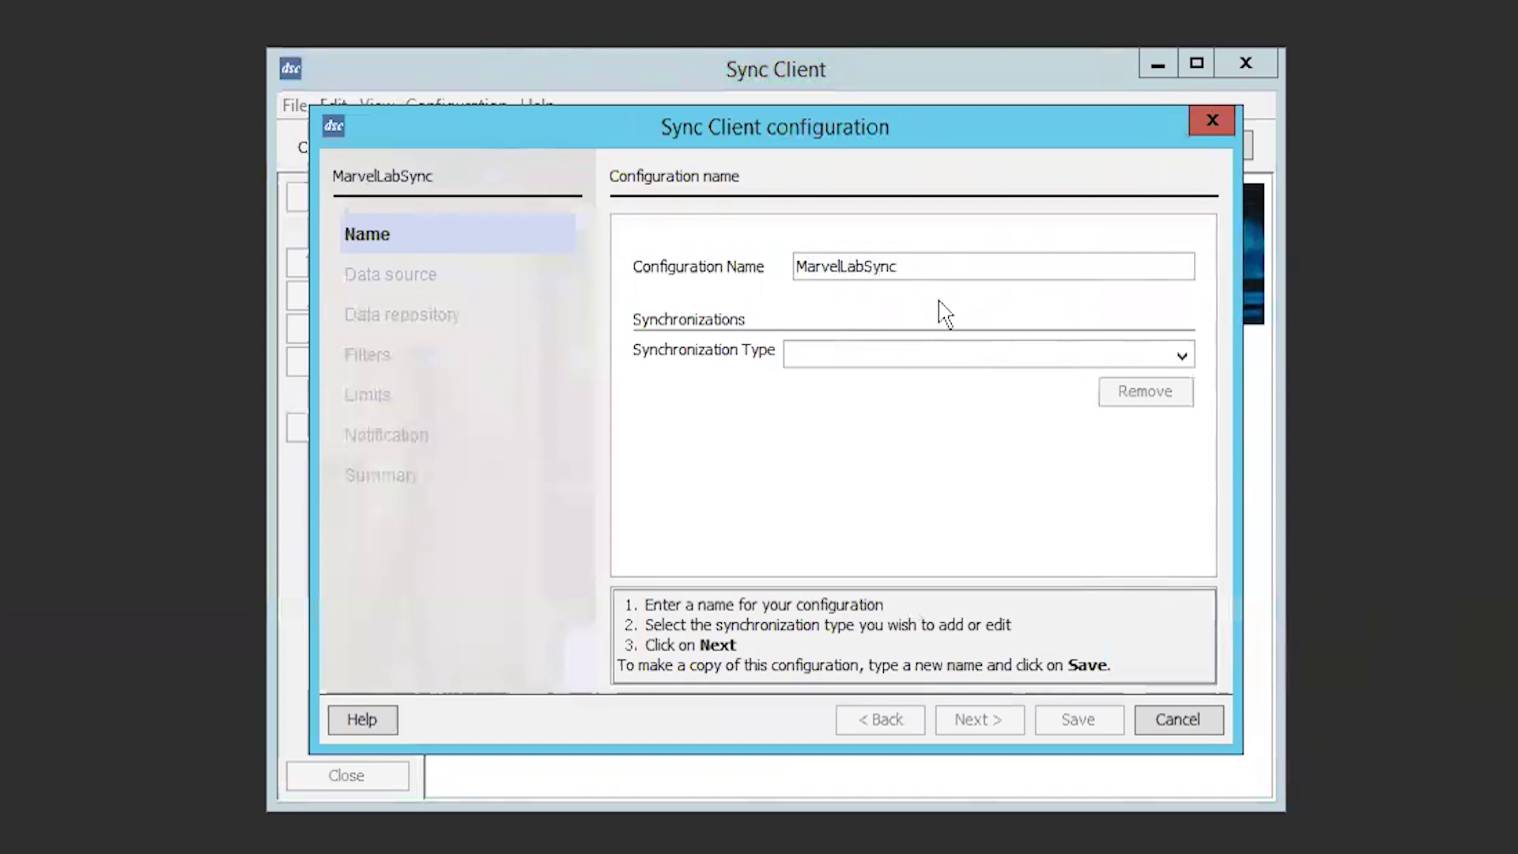
# - Set the synchronization type to Groups and advance to choosing the source type
pyautogui.click(1095, 357)
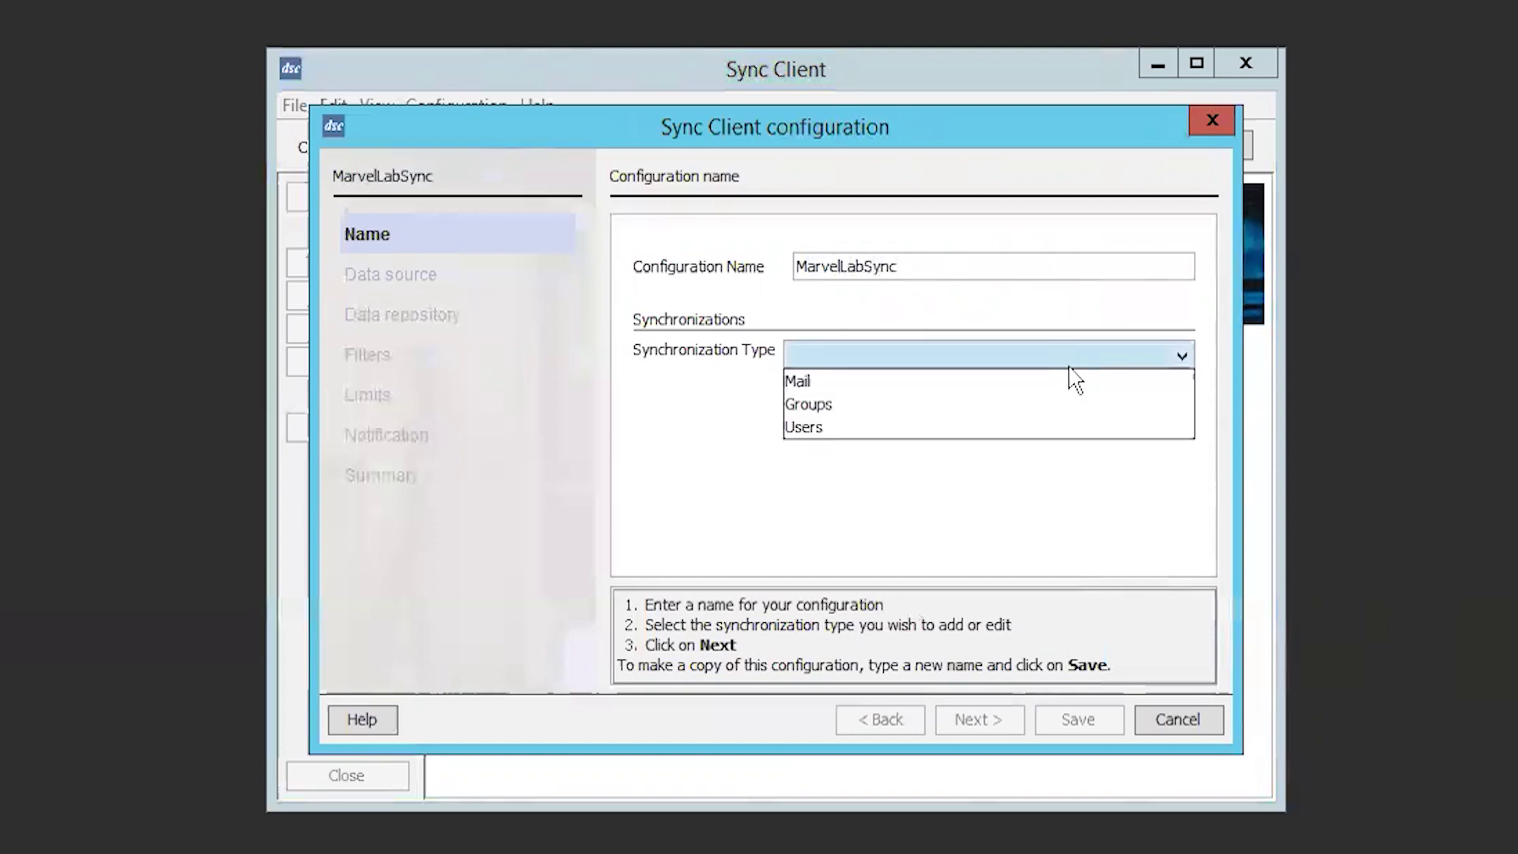
pyautogui.click(1000, 404)
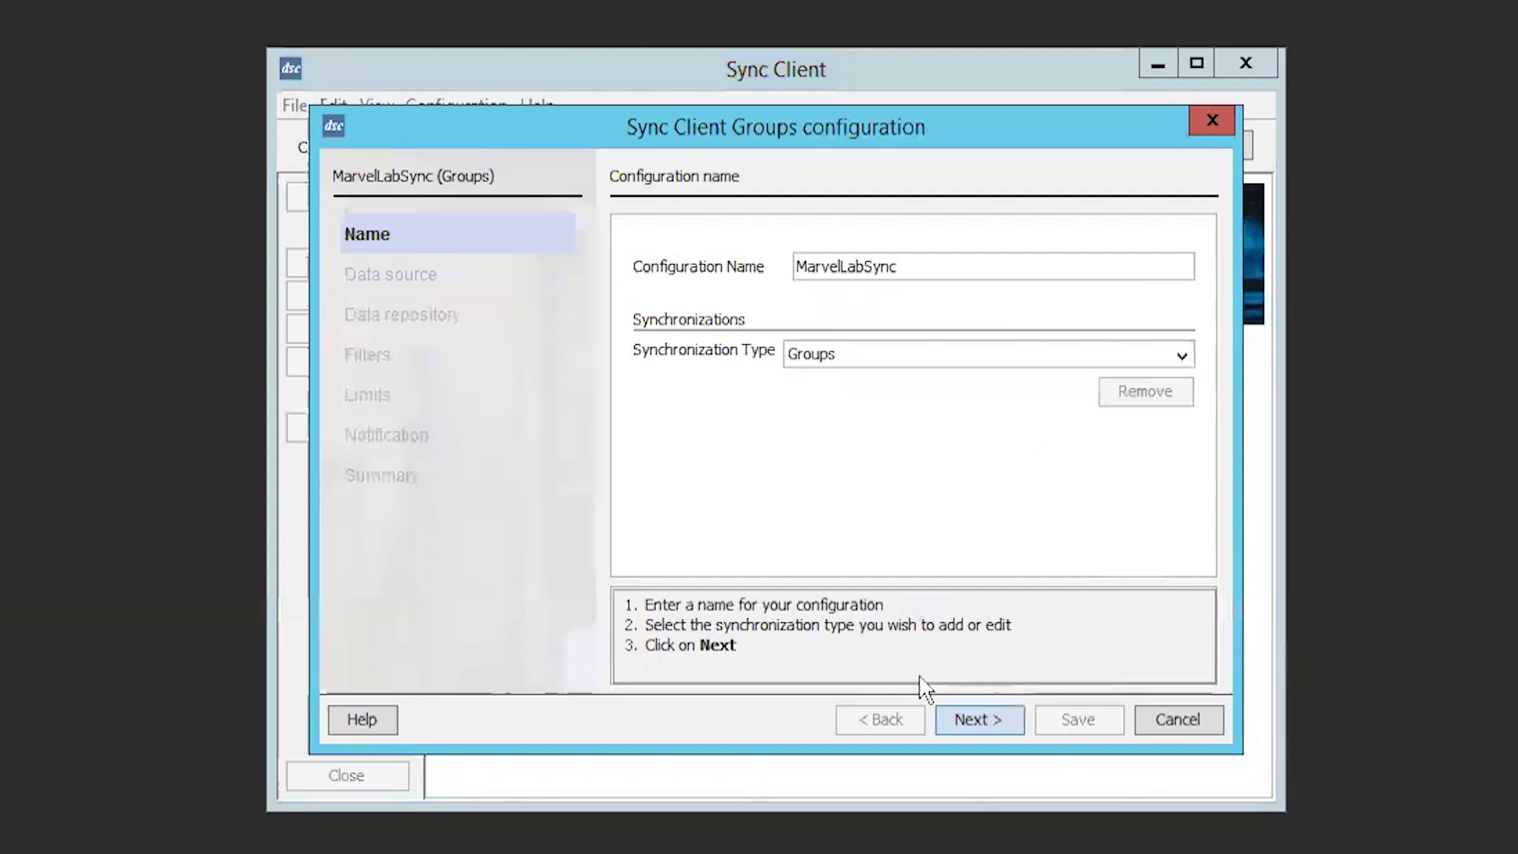
pyautogui.click(959, 721)
pyautogui.click(973, 263)
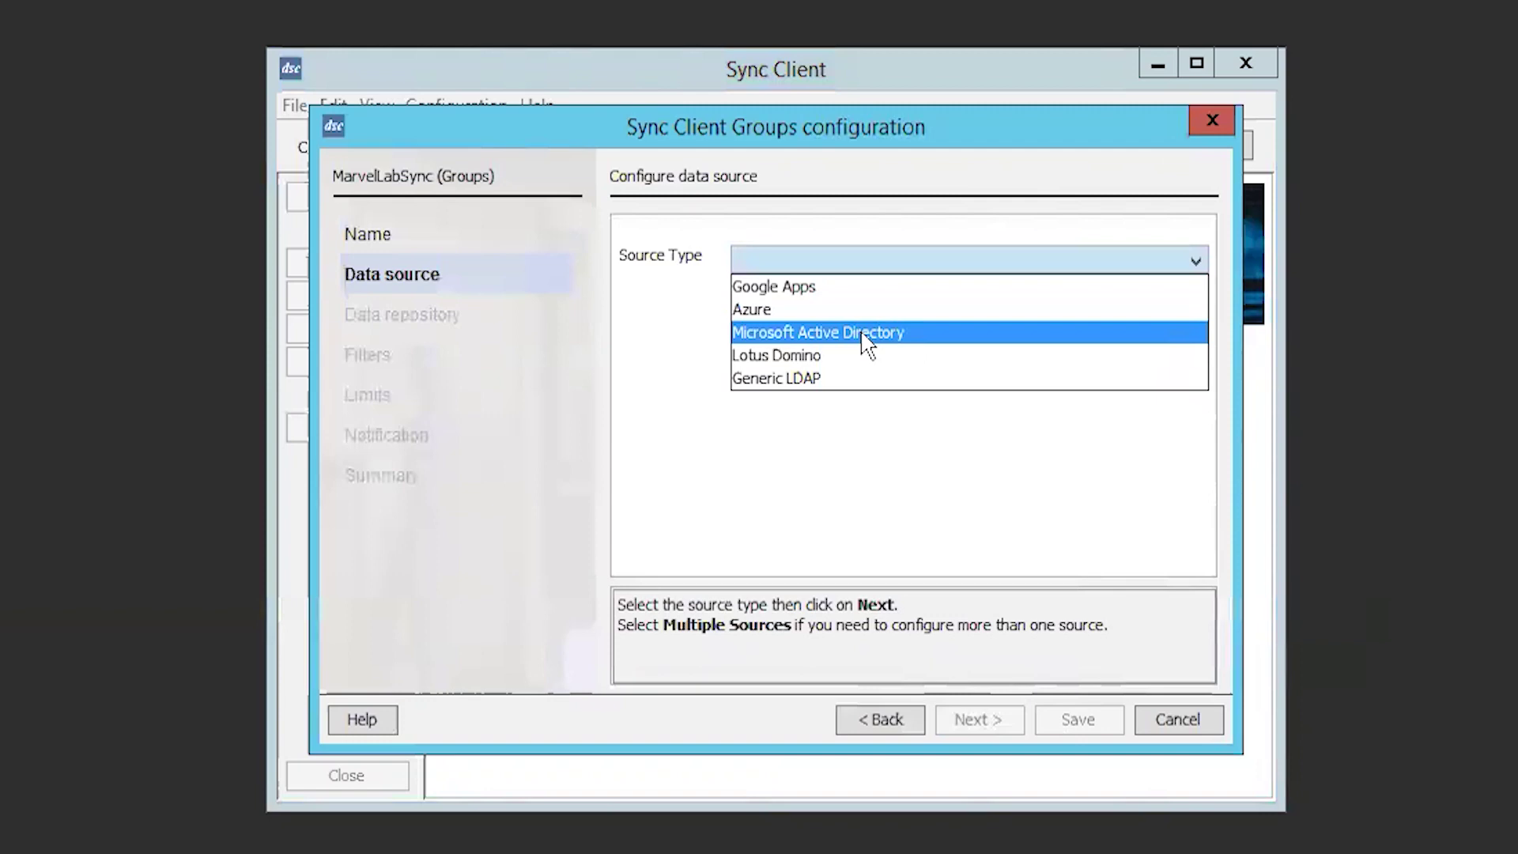
# - Choose Microsoft Active Directory as the source with LDAP host 10.51.112.62
pyautogui.click(868, 332)
pyautogui.click(981, 721)
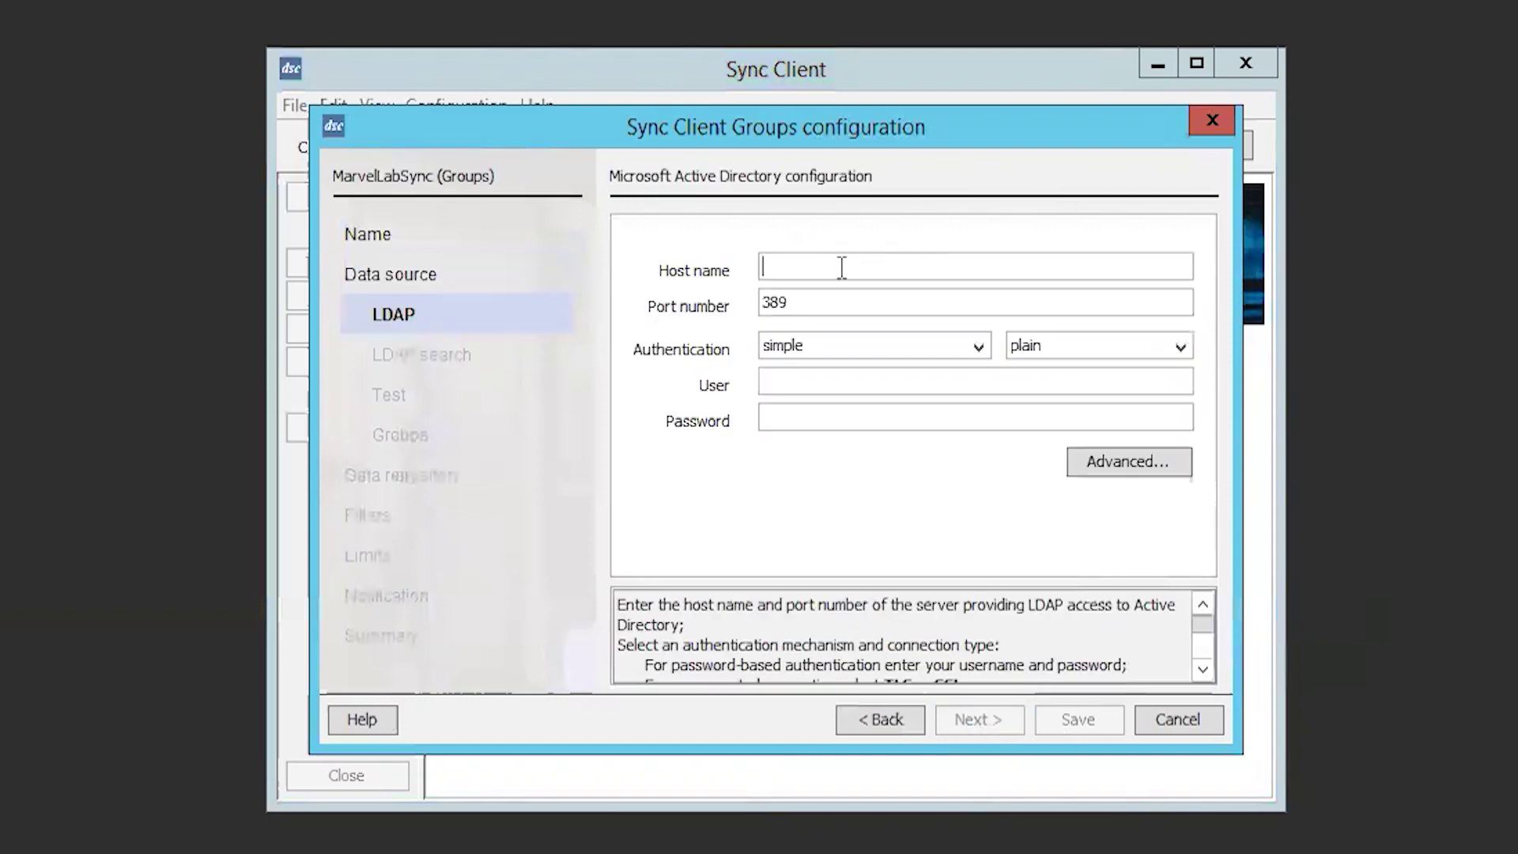
pyautogui.write('10.51.1122')
pyautogui.press('BackSpace')
pyautogui.write('.62')
# - Enter the domain administrator's user name and password, then advance to LDAP search settings
pyautogui.click(862, 383)
pyautogui.write('Adm')
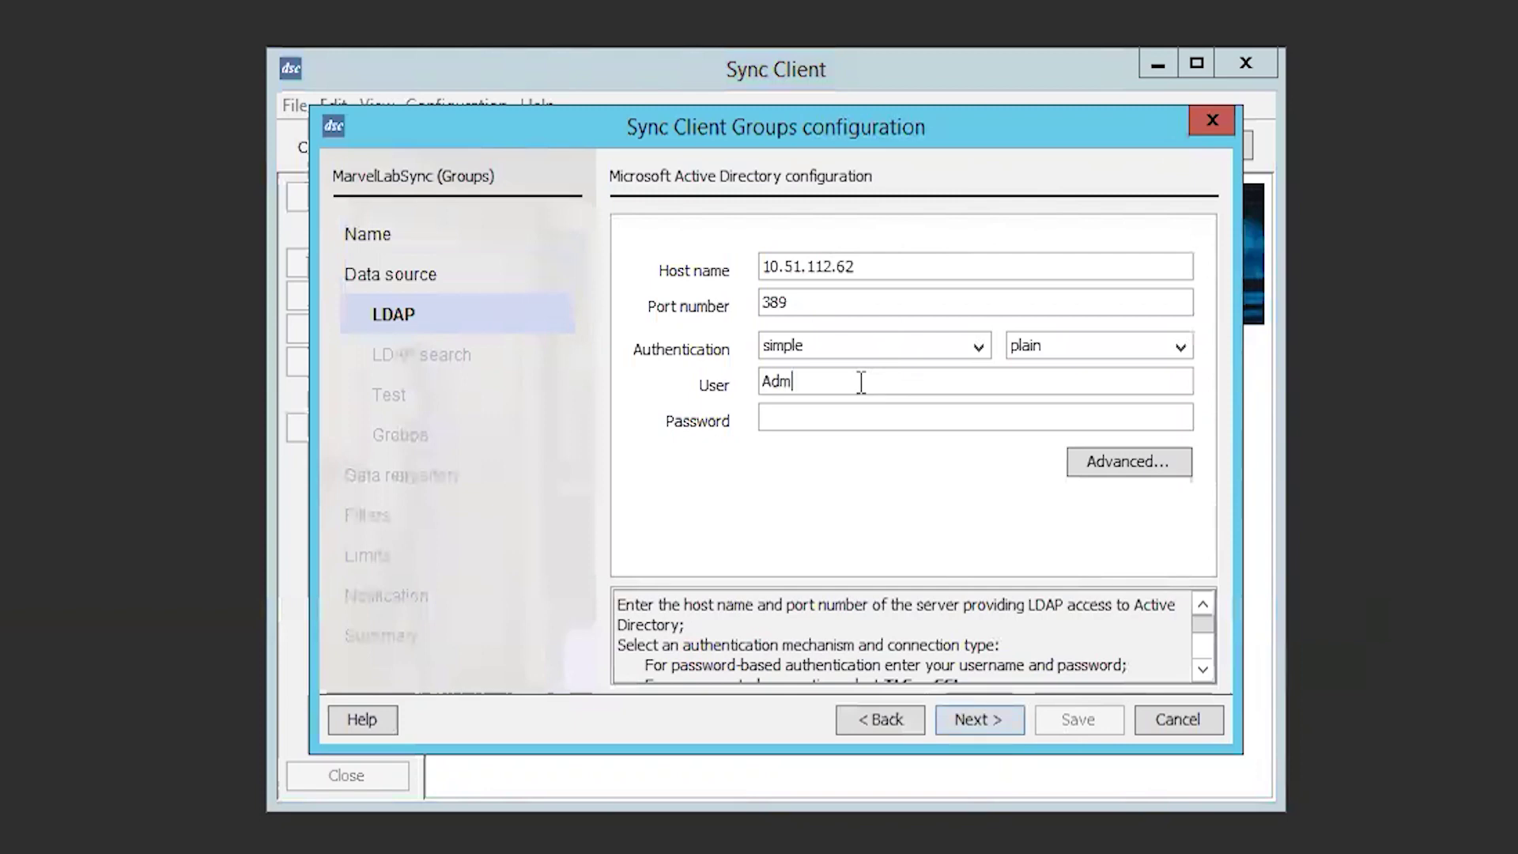
pyautogui.write('inistrator')
pyautogui.press('Tab')
pyautogui.write('************')
pyautogui.hotkey('shift', 'Tab')
pyautogui.press('Home')
pyautogui.write('Marvel\\')
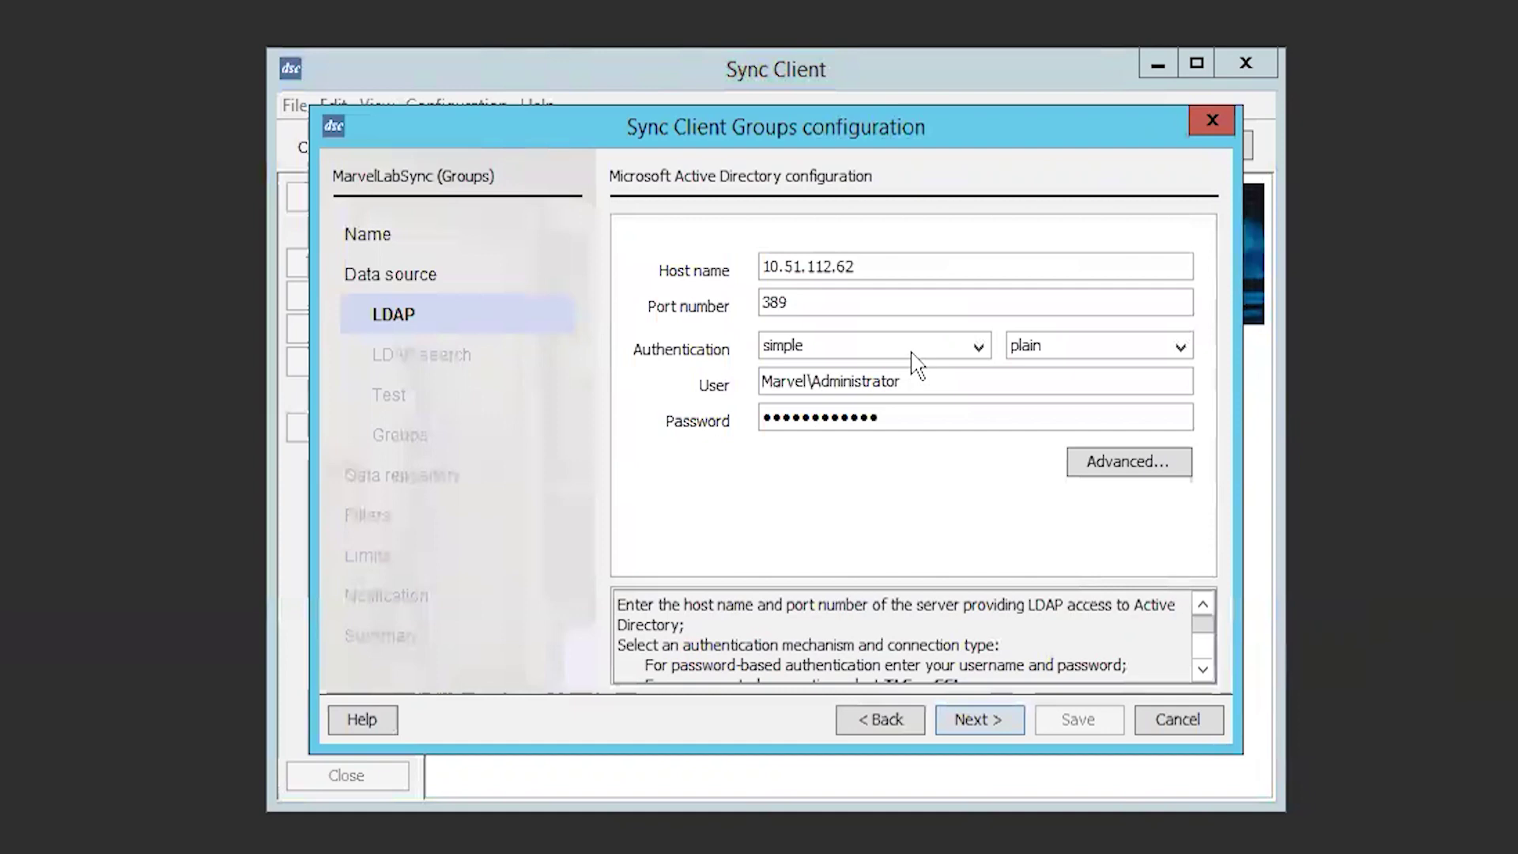
pyautogui.click(992, 729)
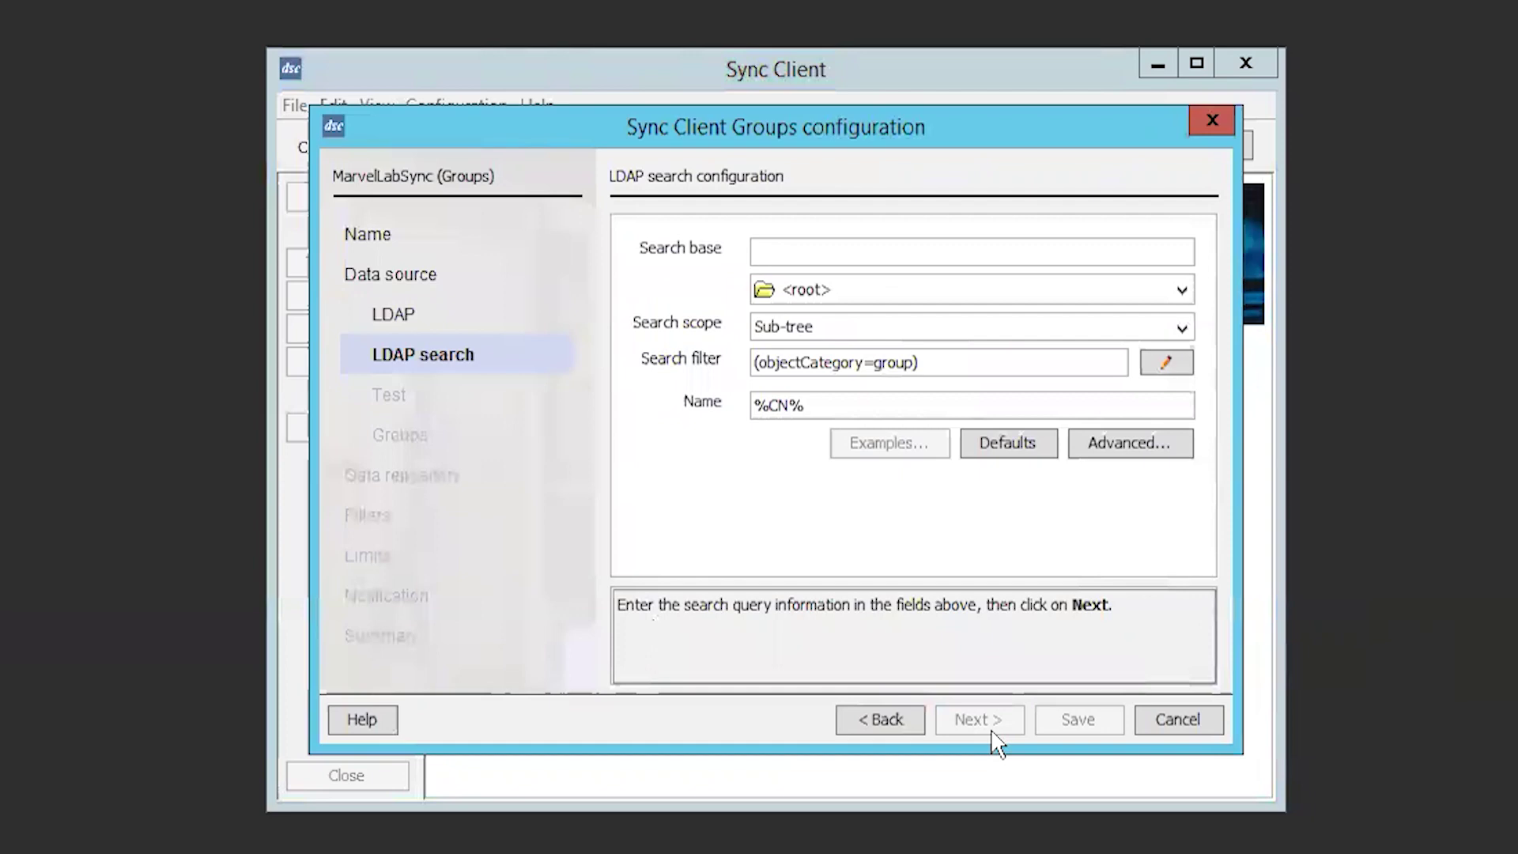
# - Enter DC=marvel,DC=com as the LDAP search base
pyautogui.click(883, 247)
pyautogui.write('DC=marvel,')
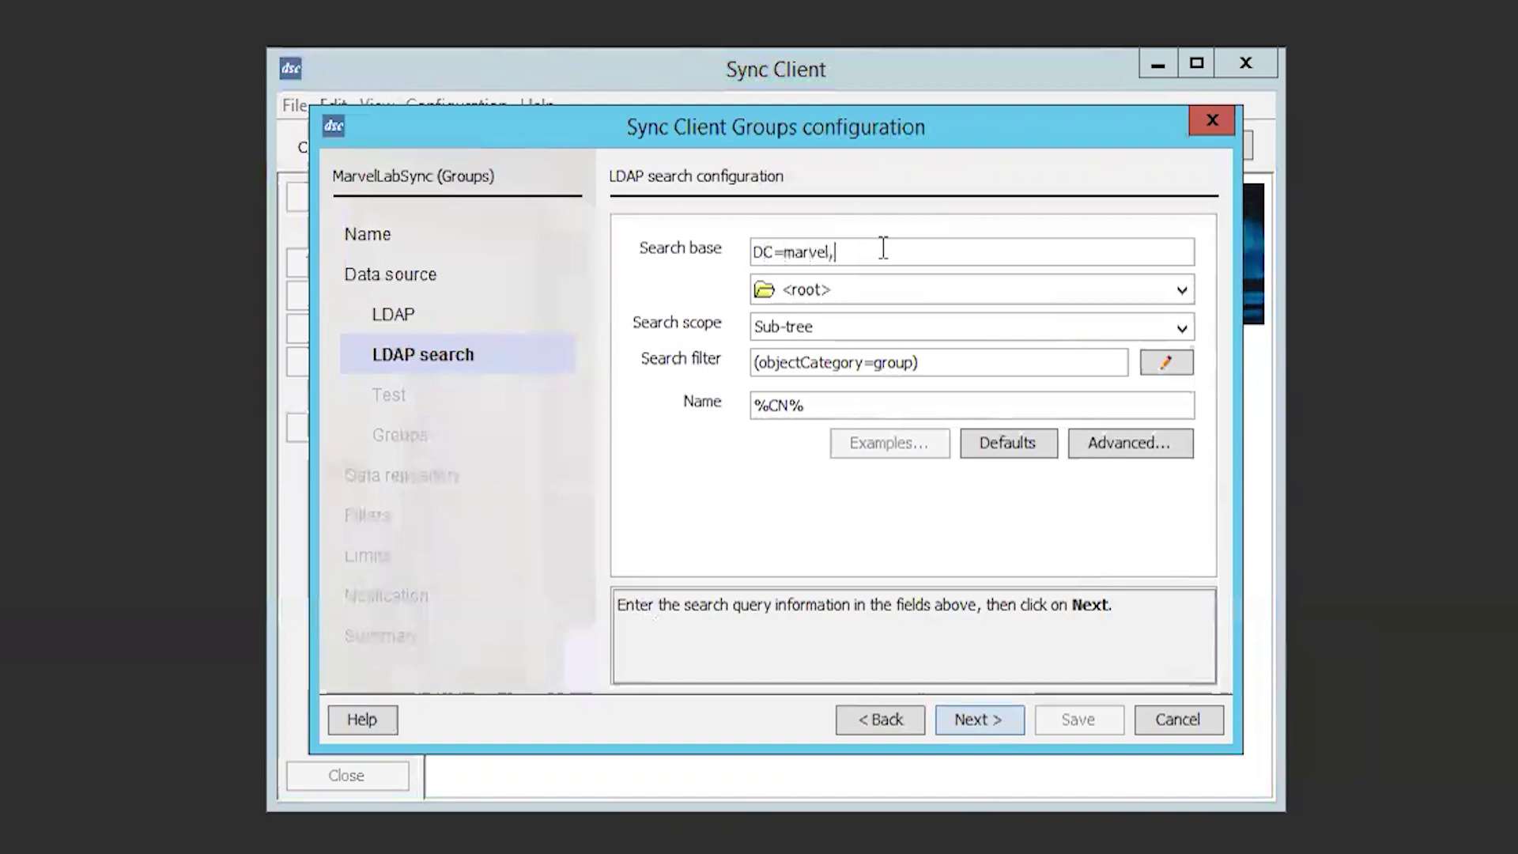
pyautogui.write('DC=com')
# - Run the test search, accept the sample results, and scroll down the Available Groups list
pyautogui.click(975, 729)
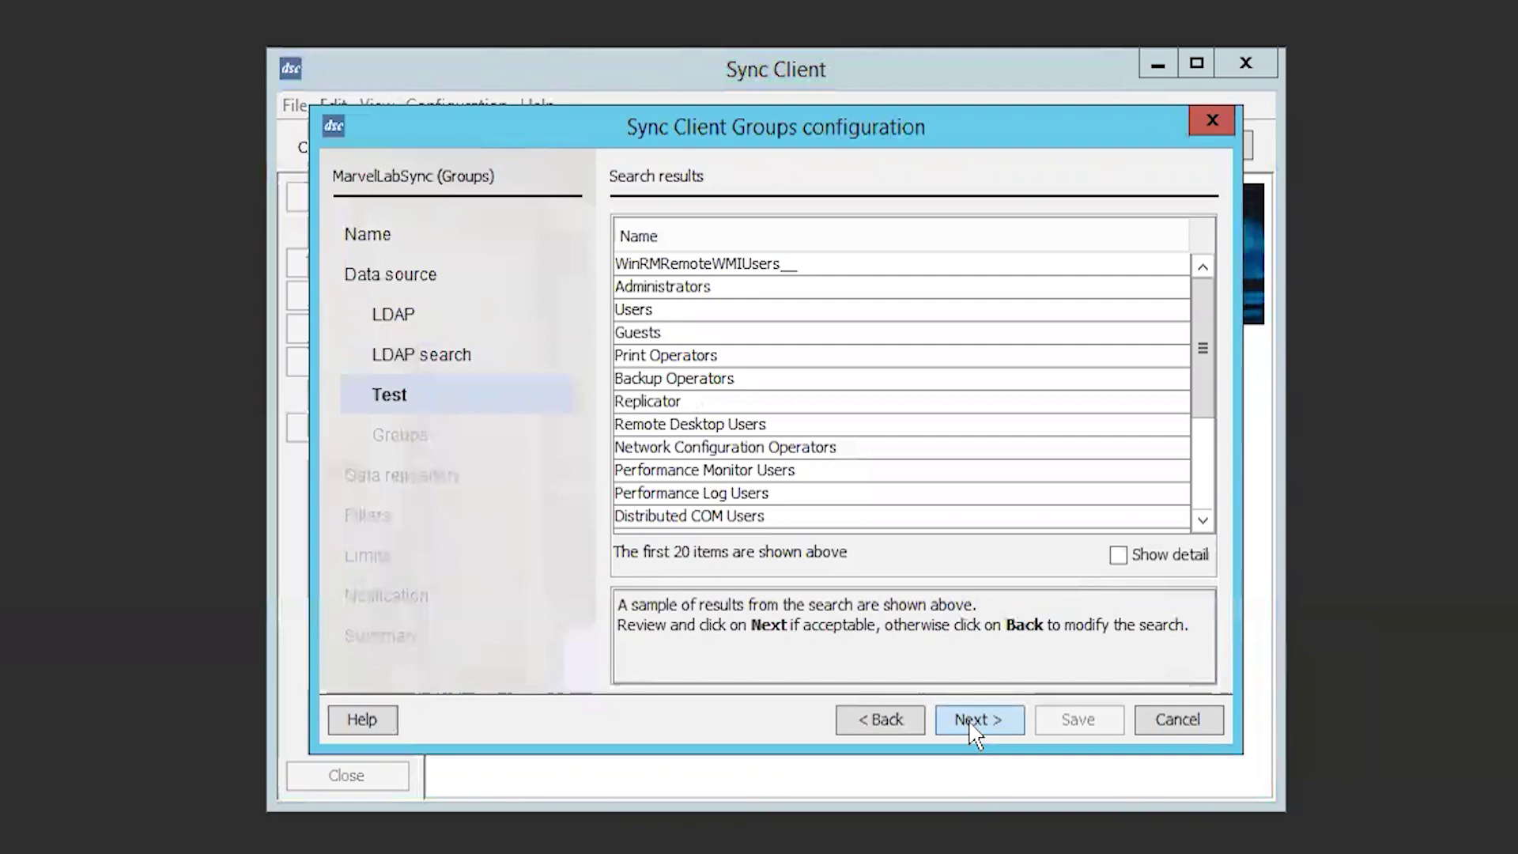
pyautogui.click(972, 722)
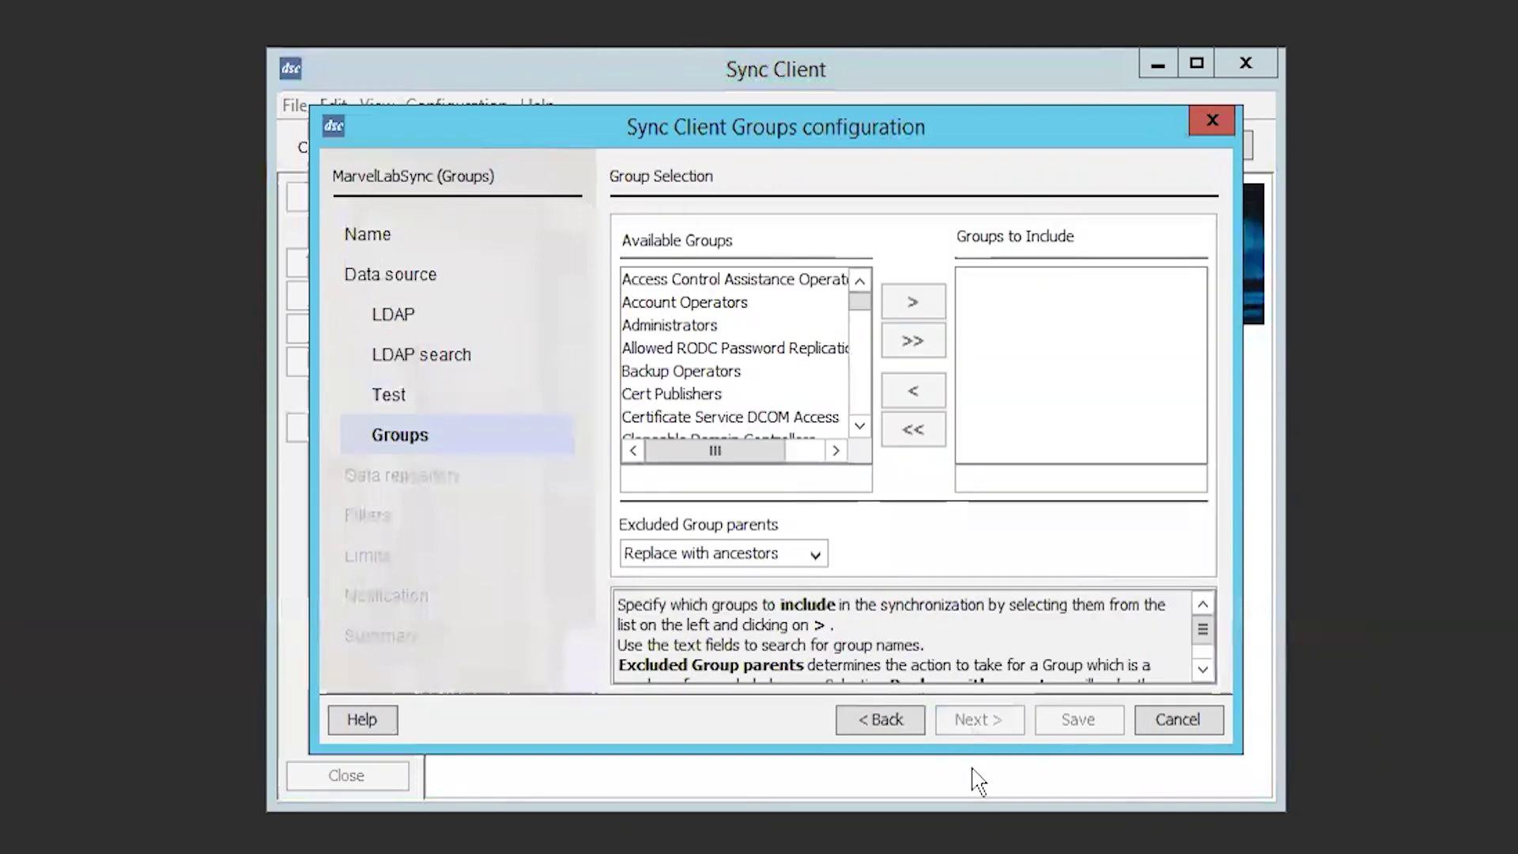
pyautogui.click(865, 432)
pyautogui.click(865, 432)
pyautogui.click(865, 432)
pyautogui.click(865, 432)
pyautogui.click(865, 432)
pyautogui.click(866, 432)
pyautogui.click(865, 432)
pyautogui.click(866, 432)
pyautogui.click(865, 432)
pyautogui.click(865, 432)
pyautogui.click(865, 432)
pyautogui.click(865, 431)
pyautogui.click(865, 432)
pyautogui.click(859, 427)
pyautogui.click(860, 427)
pyautogui.click(860, 427)
pyautogui.click(860, 427)
pyautogui.click(860, 427)
pyautogui.click(860, 427)
pyautogui.click(860, 427)
pyautogui.click(859, 427)
pyautogui.click(860, 427)
pyautogui.click(860, 427)
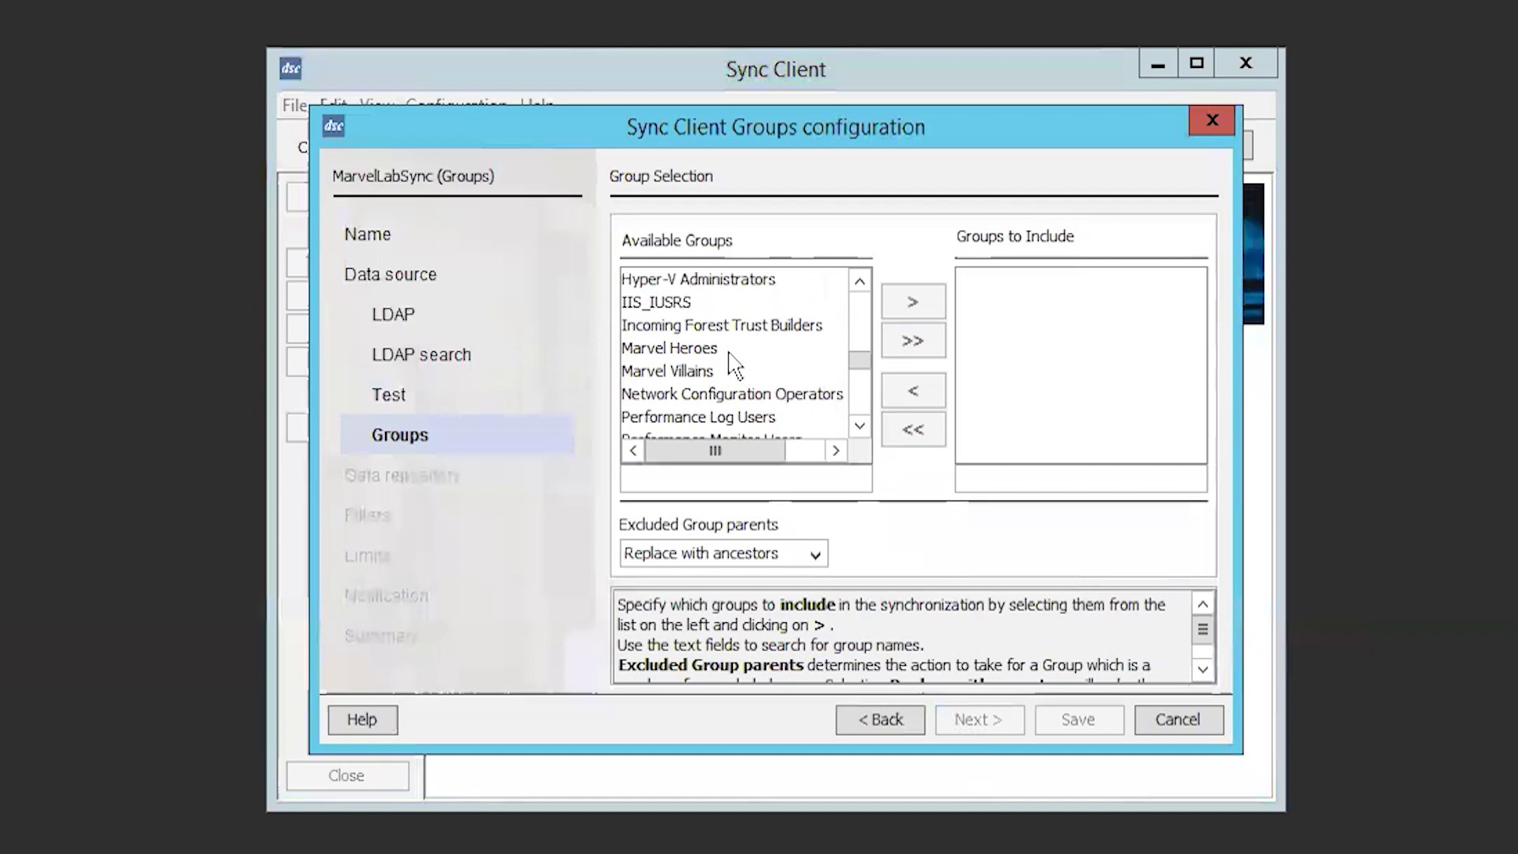
# - Add Marvel Heroes and Marvel Villains to the included groups and continue to the data repository
pyautogui.click(729, 349)
pyautogui.keyDown('shift'); pyautogui.click(730, 371); pyautogui.keyUp('shift')
pyautogui.click(913, 301)
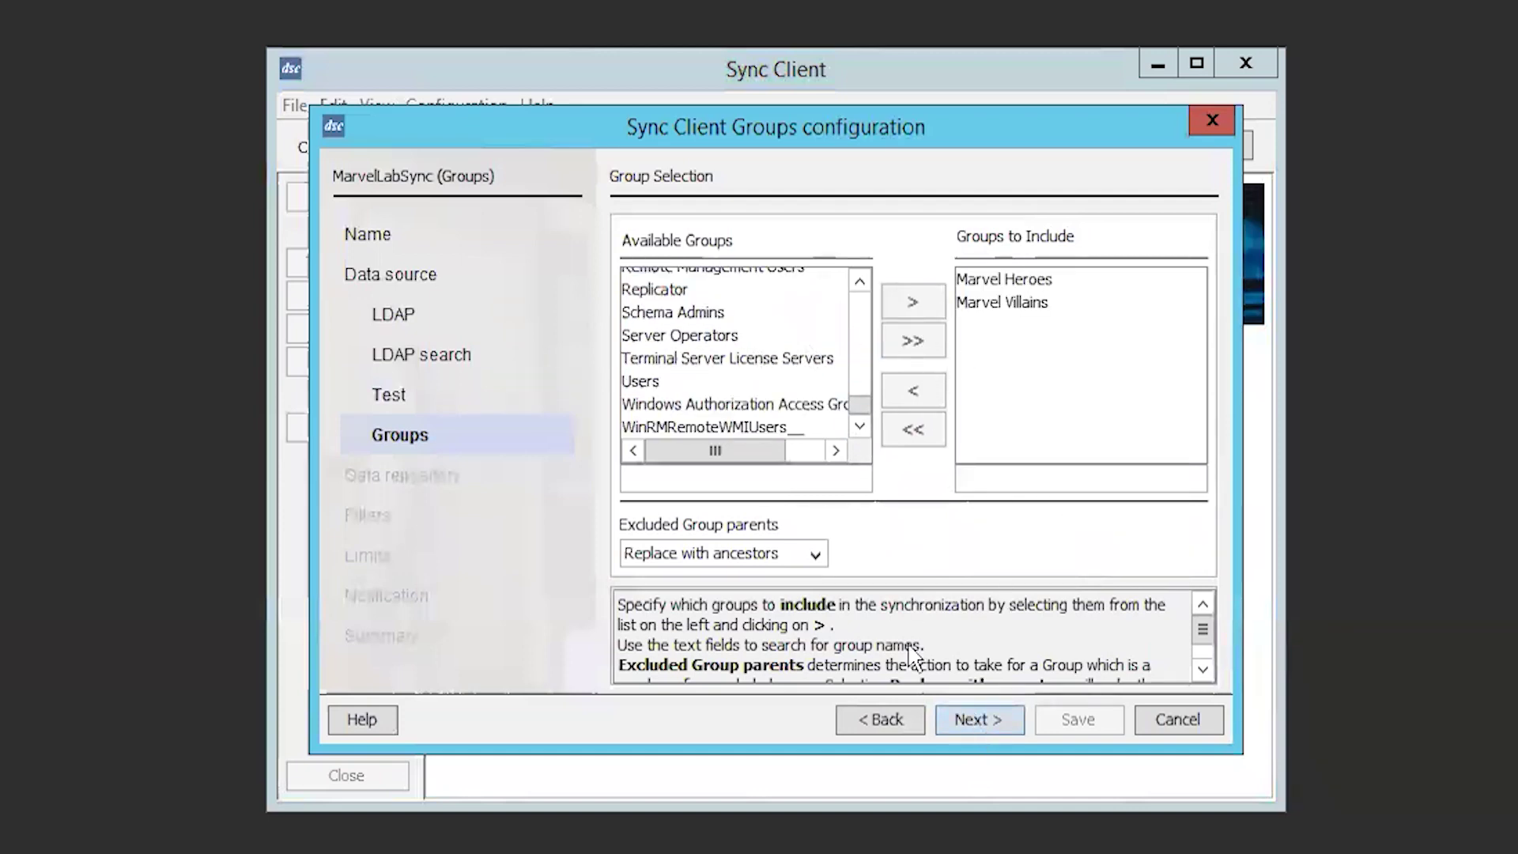
pyautogui.click(989, 730)
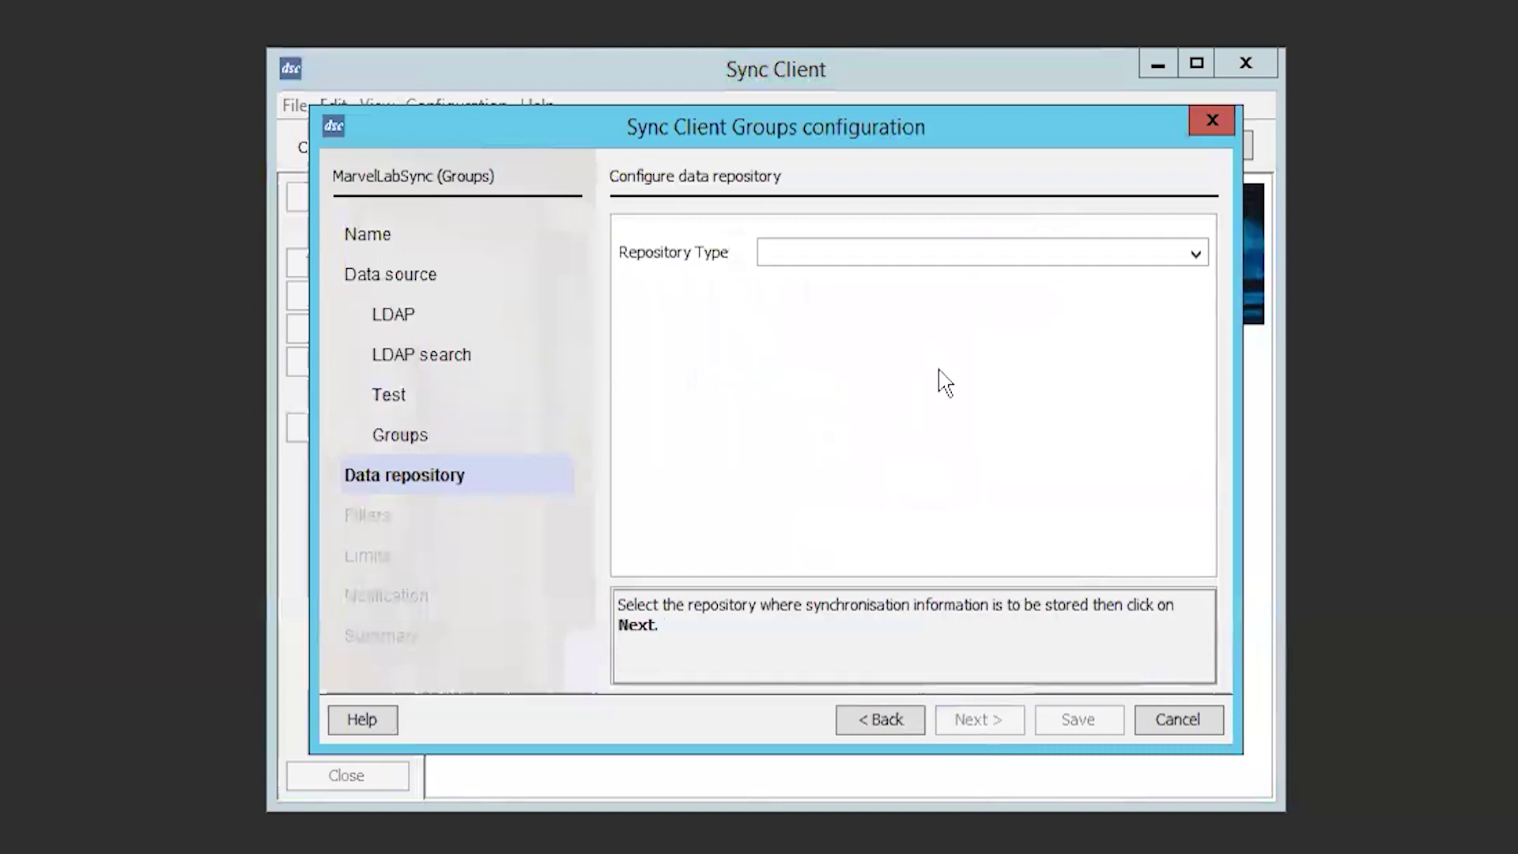
# - Choose Portal as the repository type and enable custom hosted service portal account details
pyautogui.click(1188, 267)
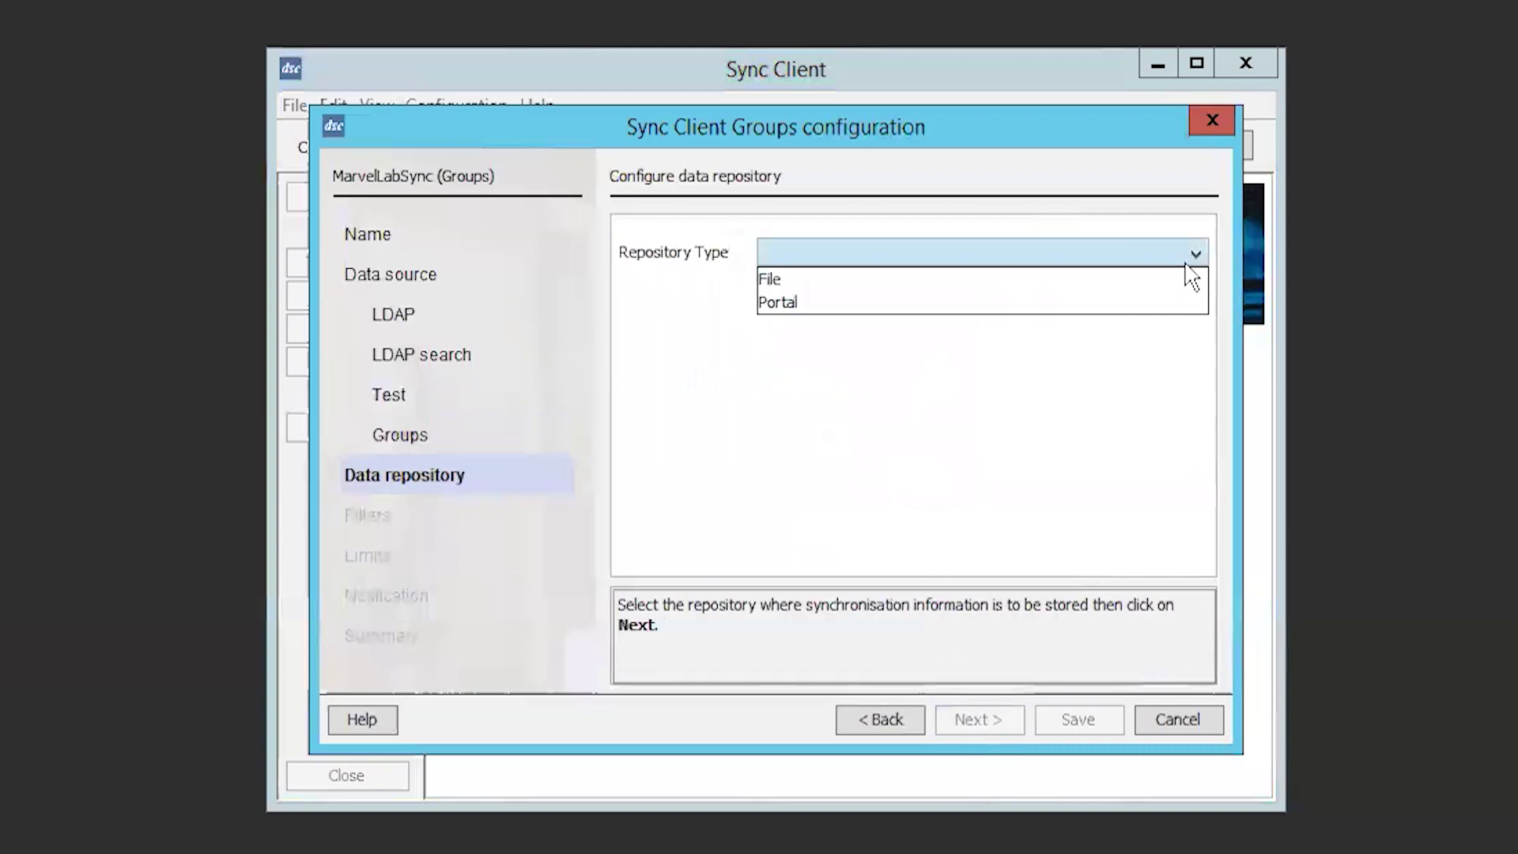
pyautogui.click(1028, 301)
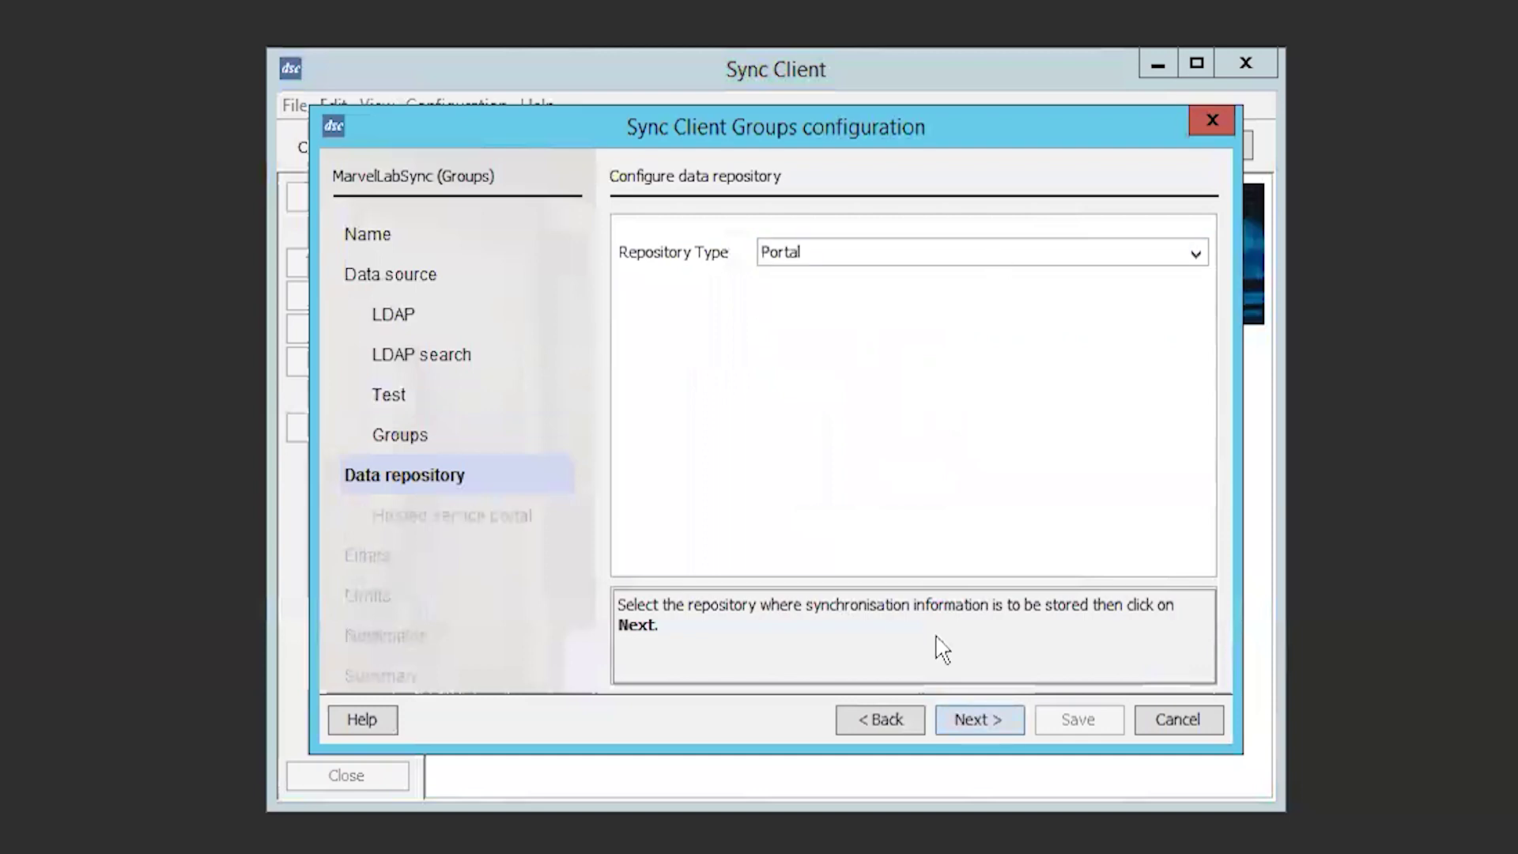
pyautogui.click(964, 720)
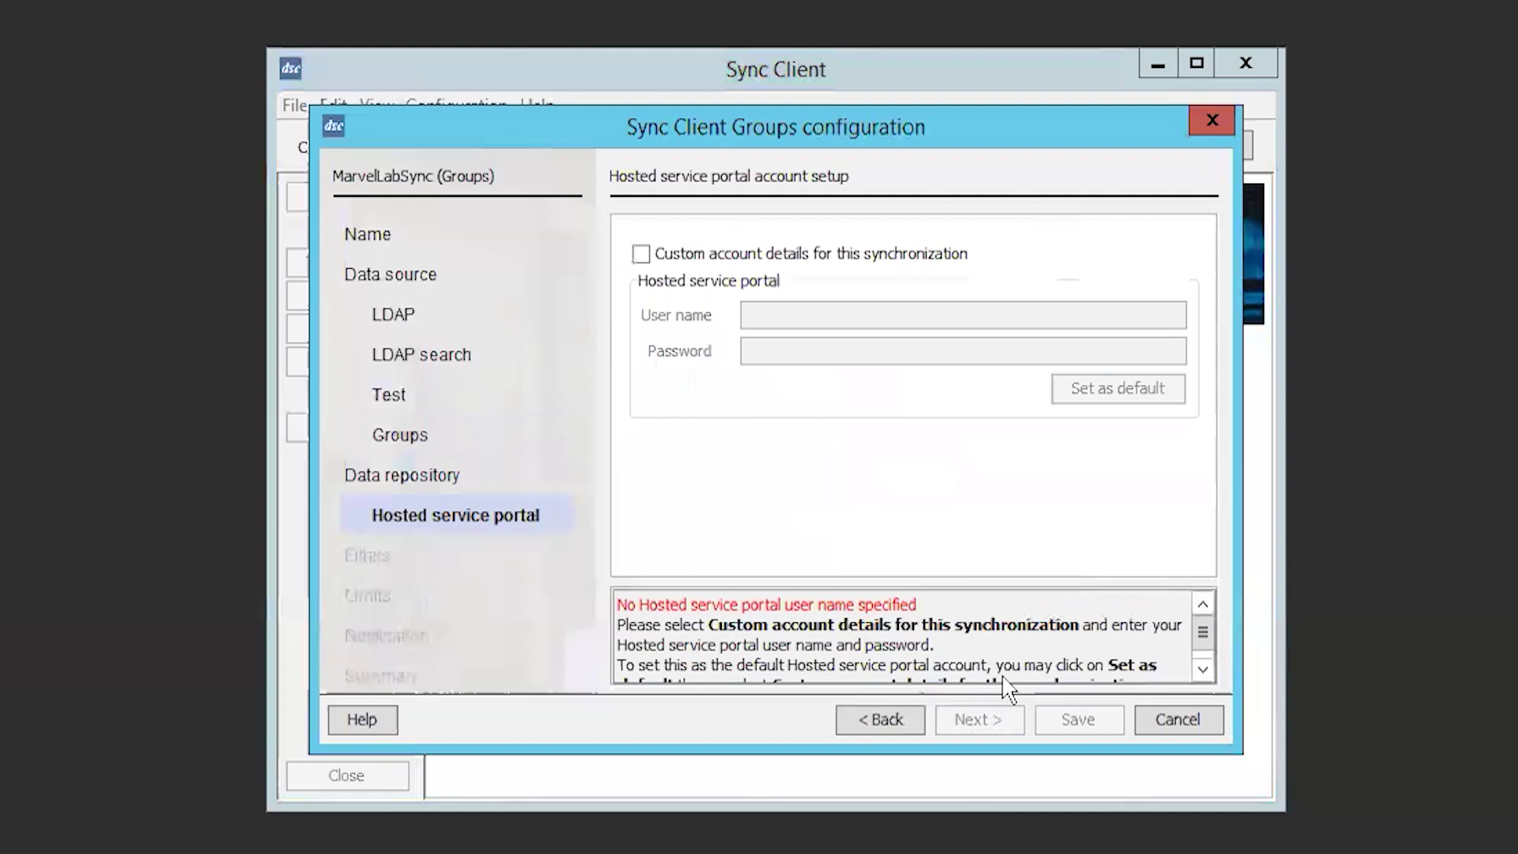
pyautogui.click(685, 255)
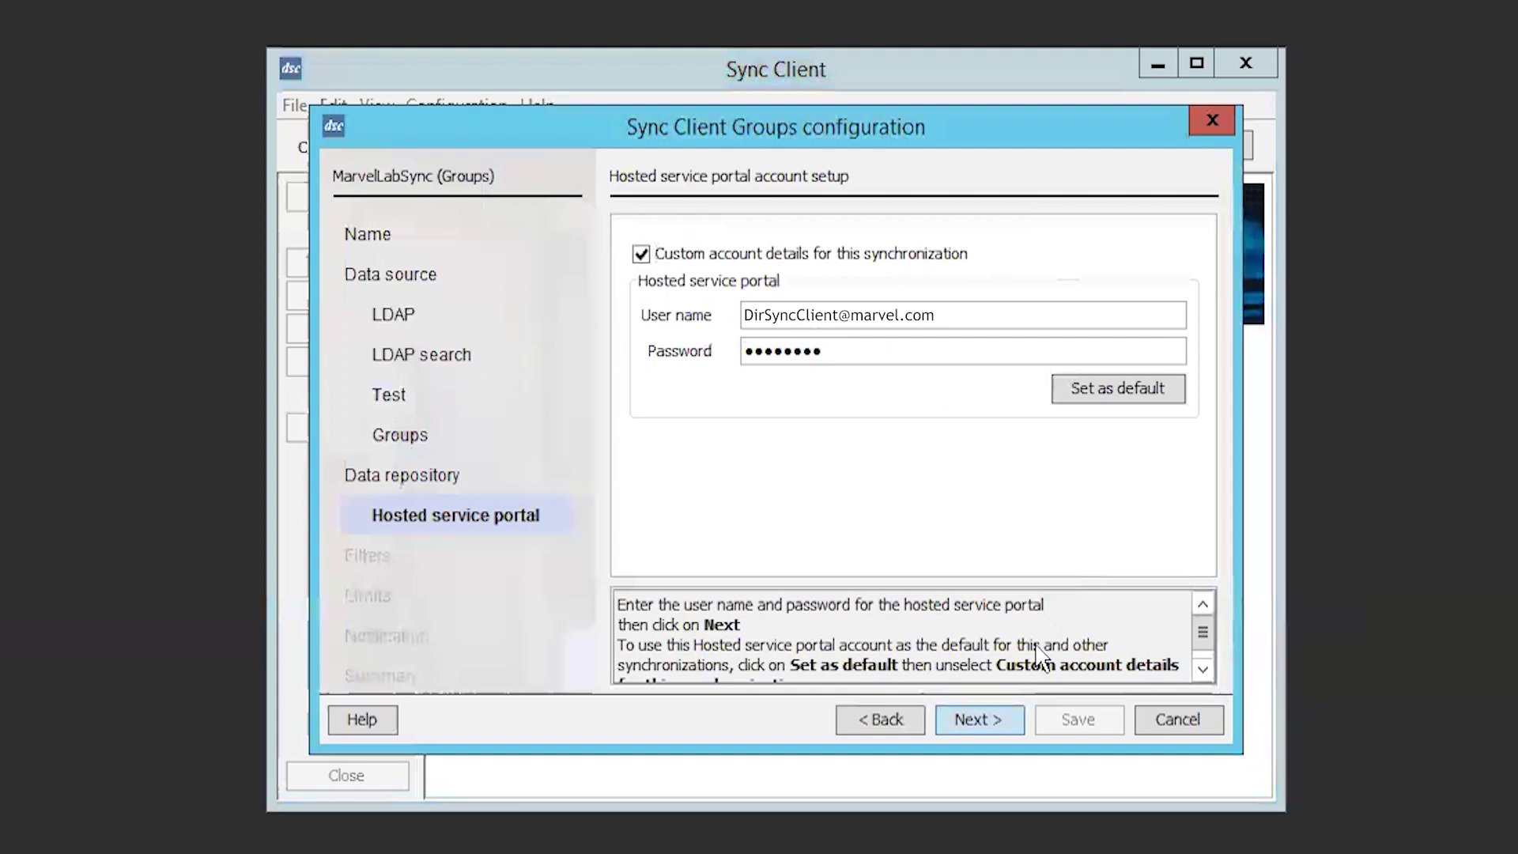
pyautogui.click(1015, 719)
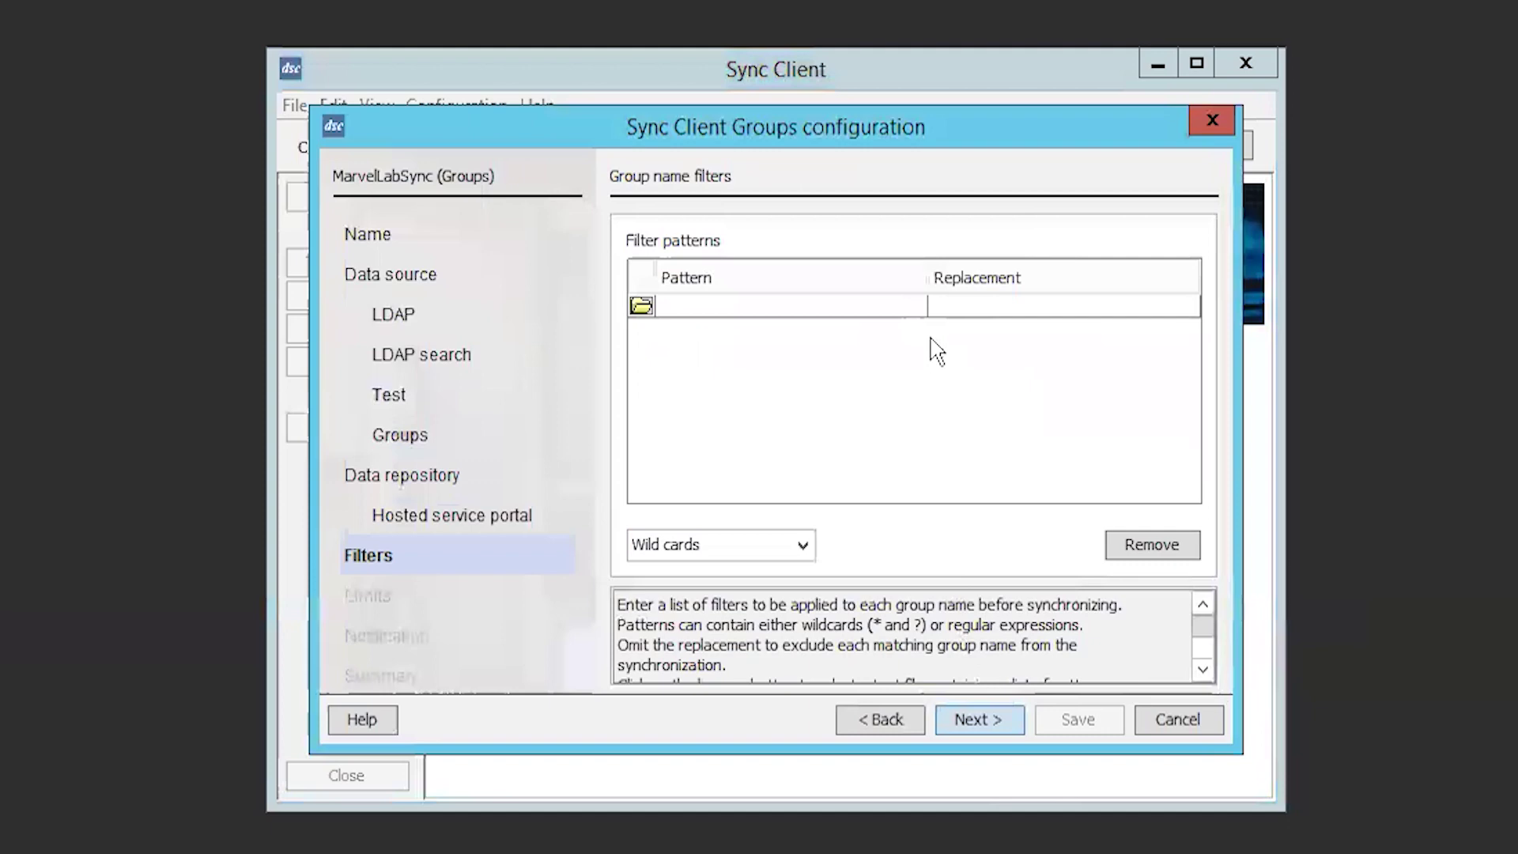
# - Skip the filters, limits and notification pages to reach the configuration summary
pyautogui.click(989, 726)
pyautogui.click(992, 726)
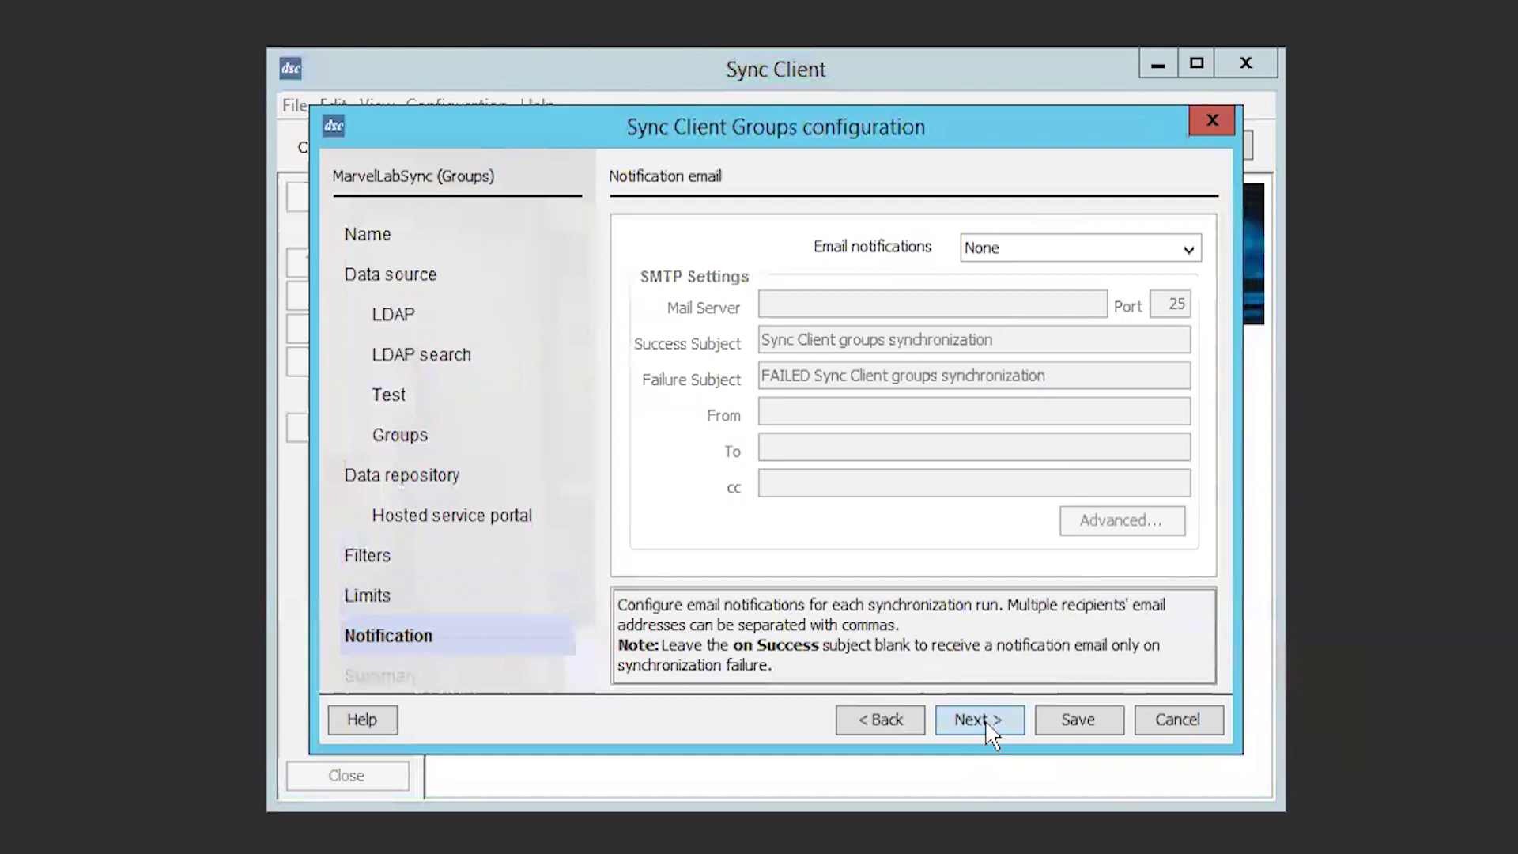
pyautogui.click(999, 730)
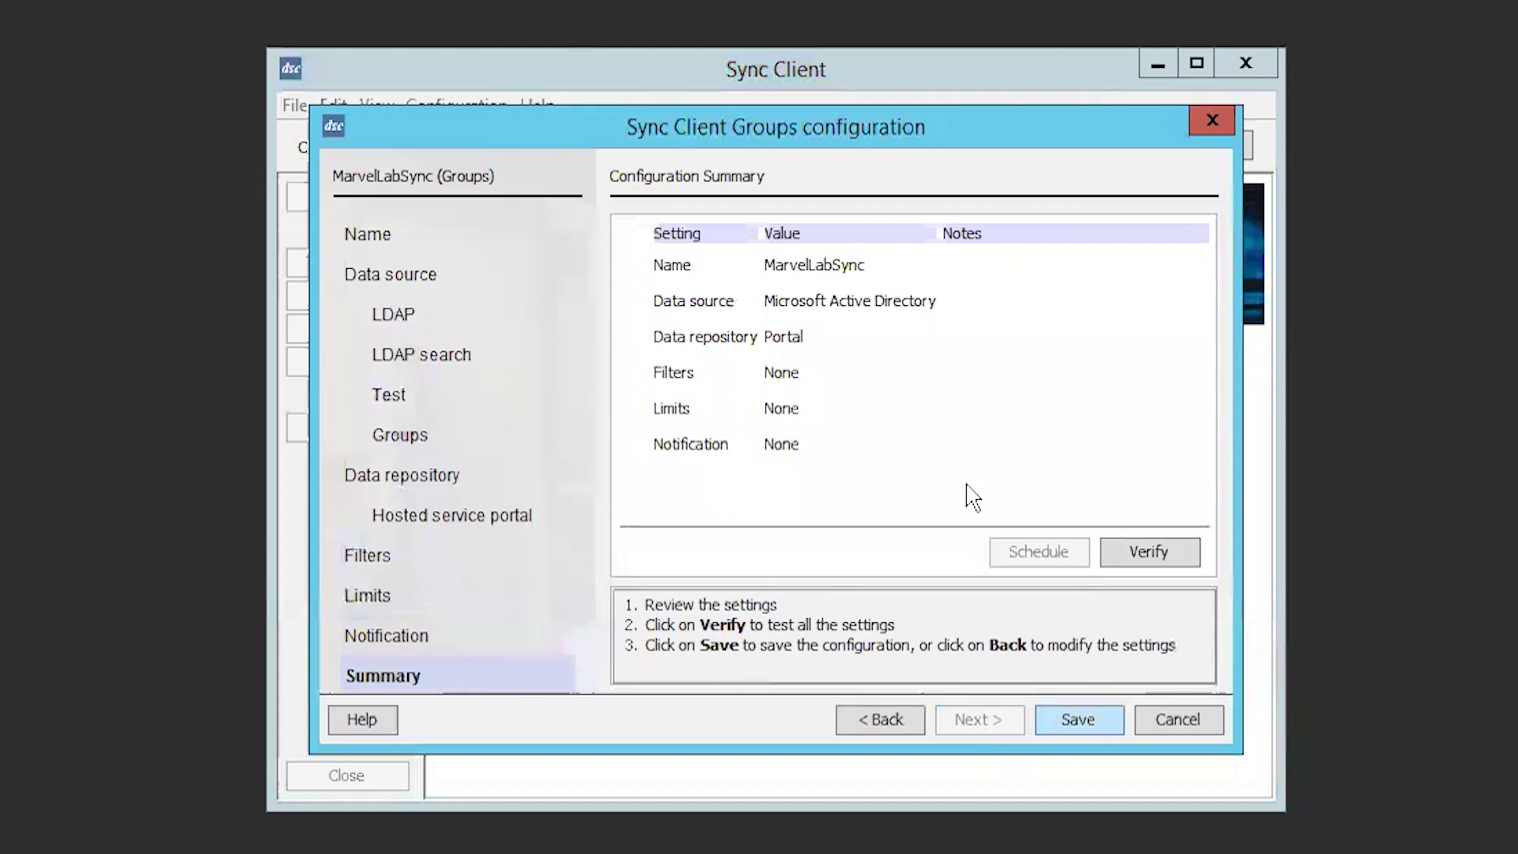
# - Verify the Groups configuration settings, confirm the check, and save the configuration
pyautogui.click(1141, 552)
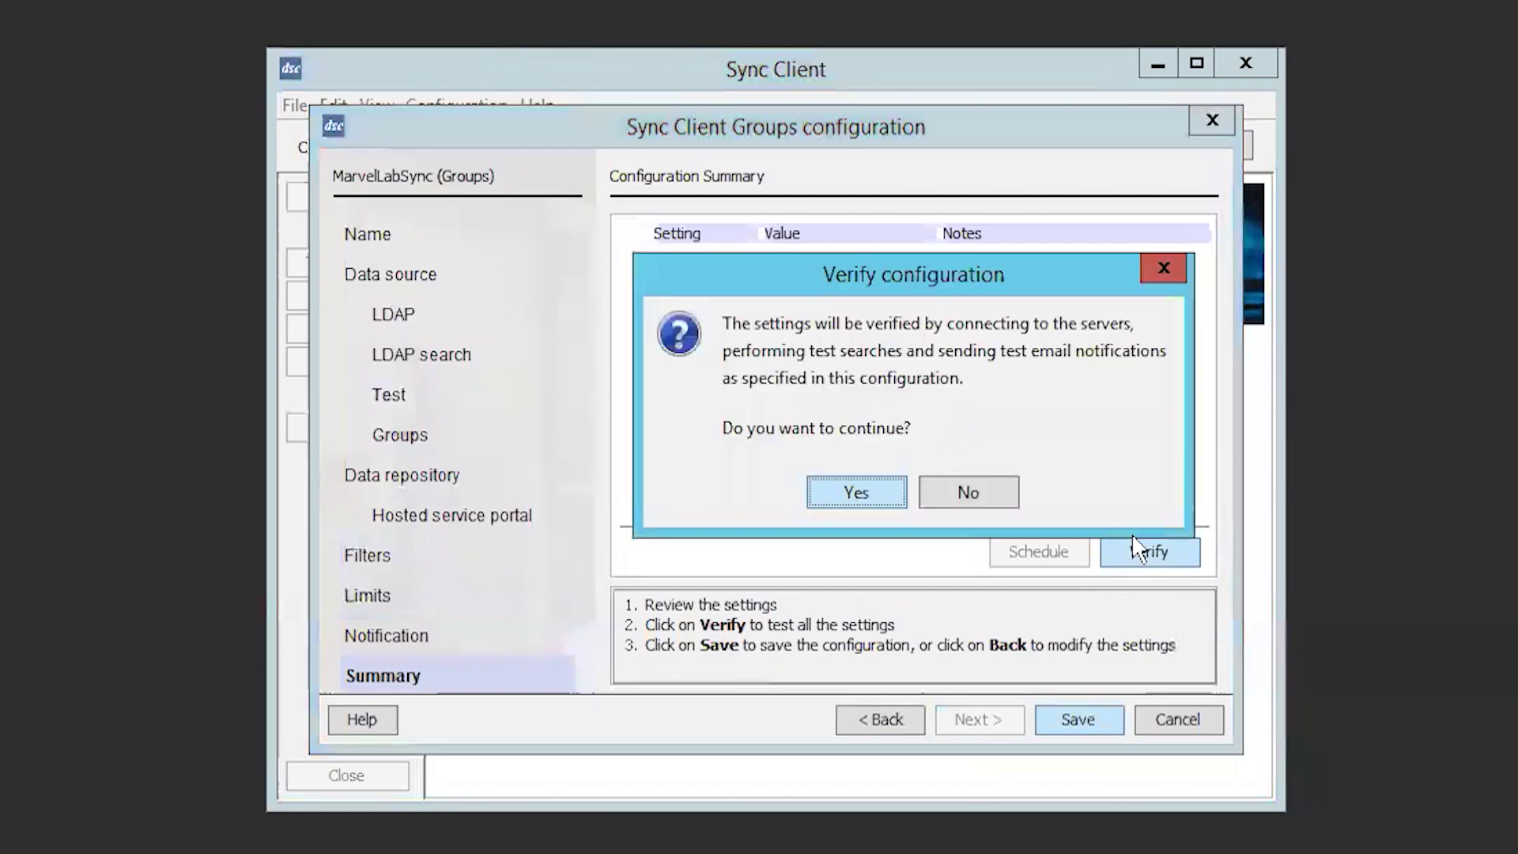
pyautogui.click(875, 498)
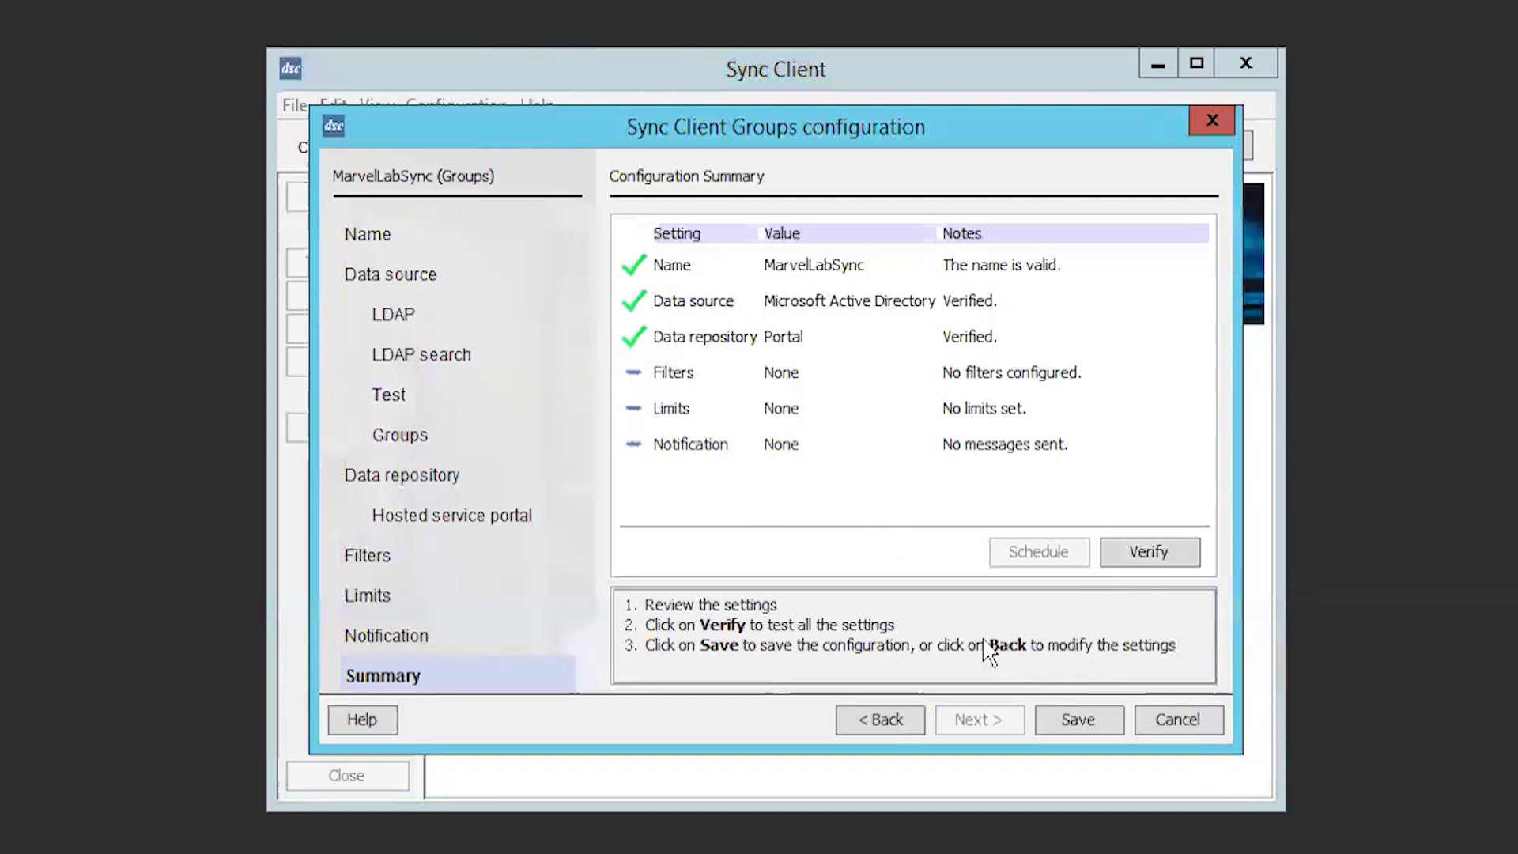
pyautogui.click(1075, 722)
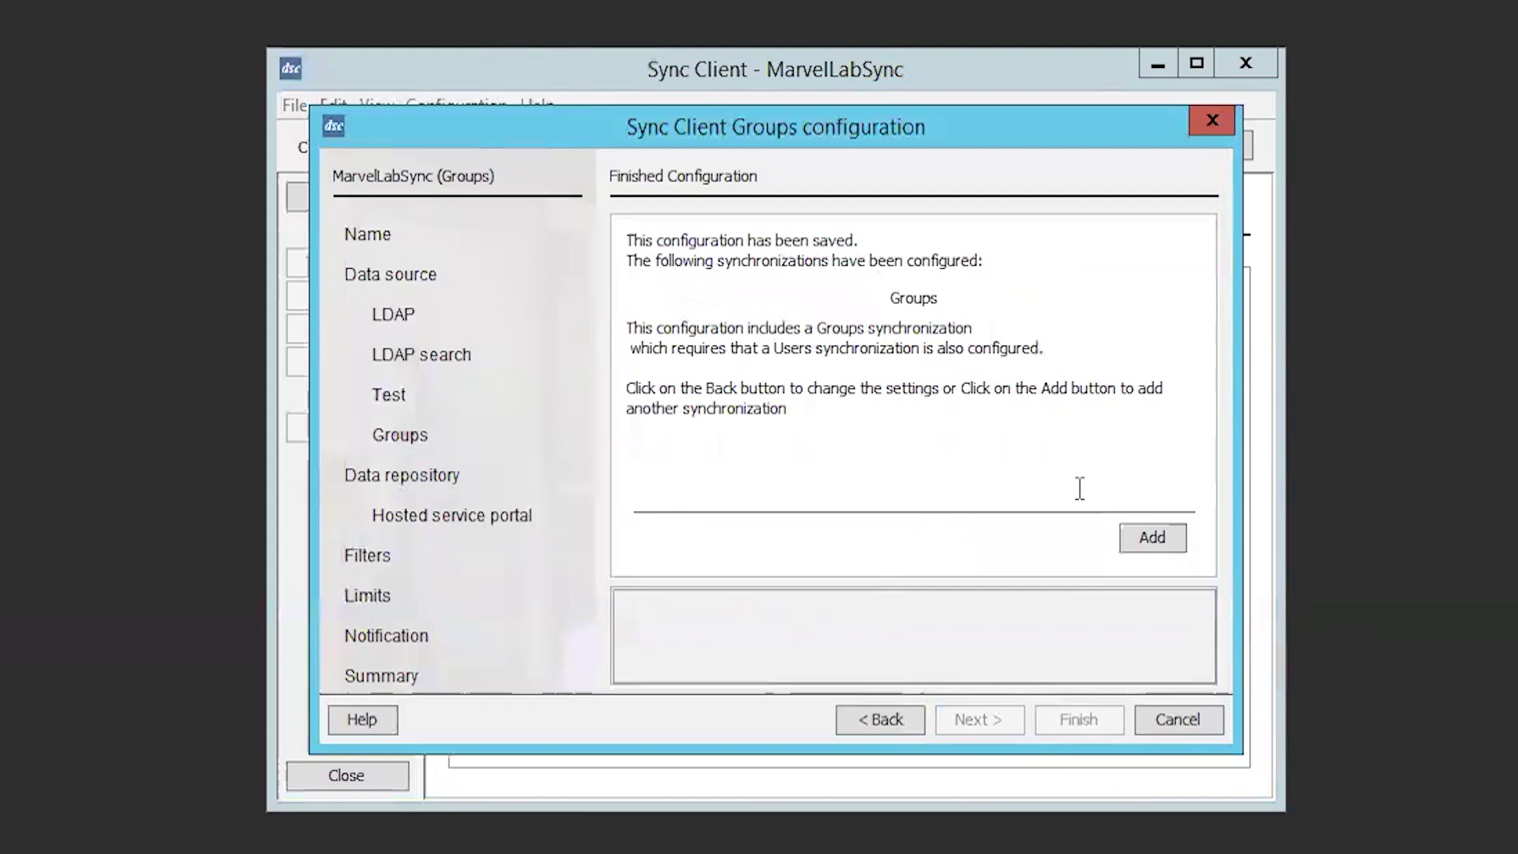
# - Add a Users synchronization from Microsoft Active Directory and accept its test search results
pyautogui.click(1156, 541)
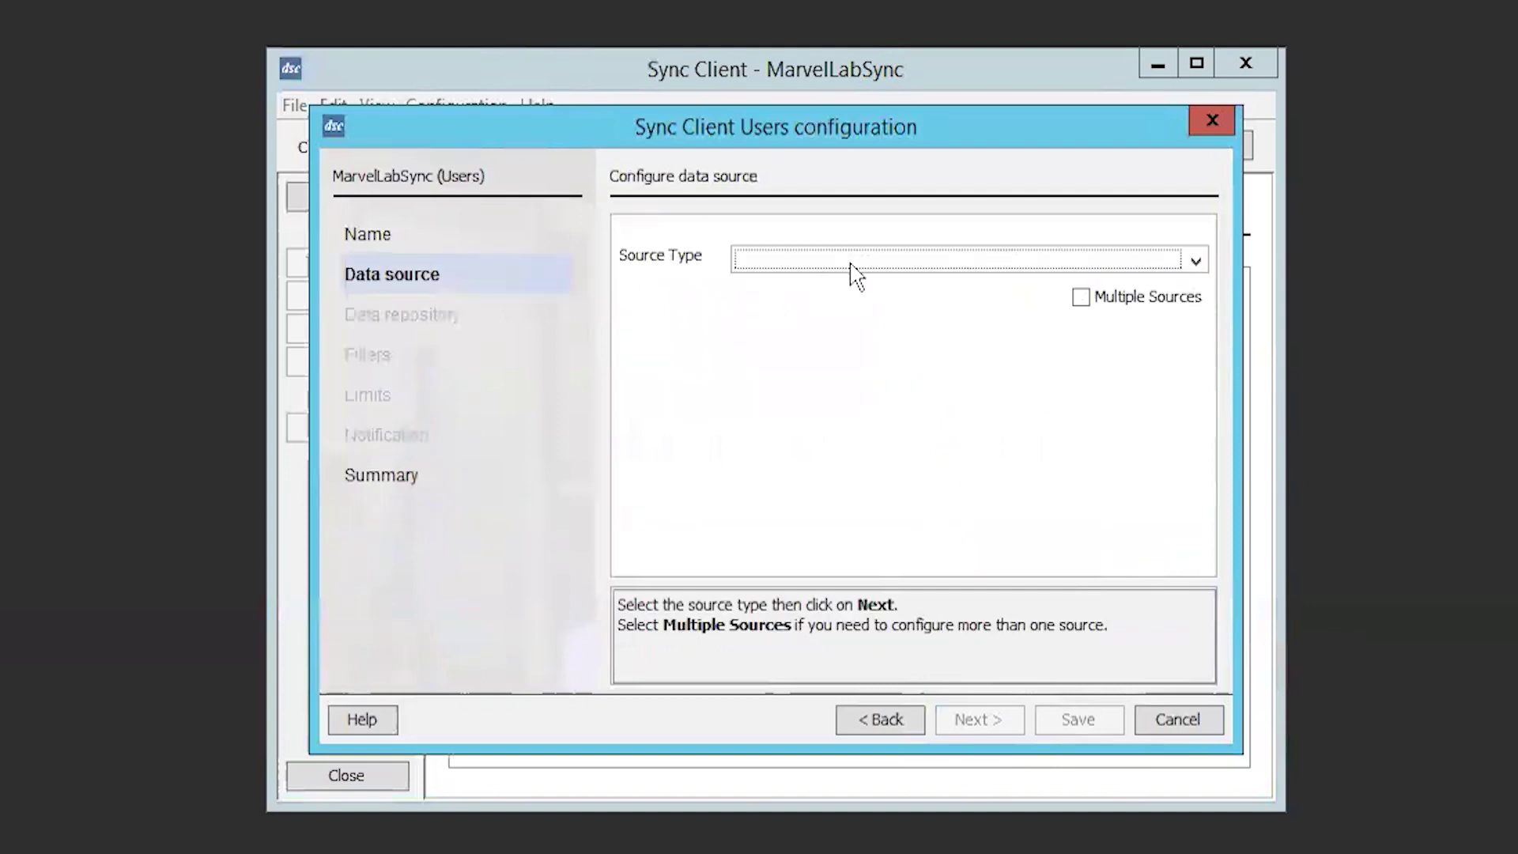
pyautogui.click(848, 261)
pyautogui.click(841, 333)
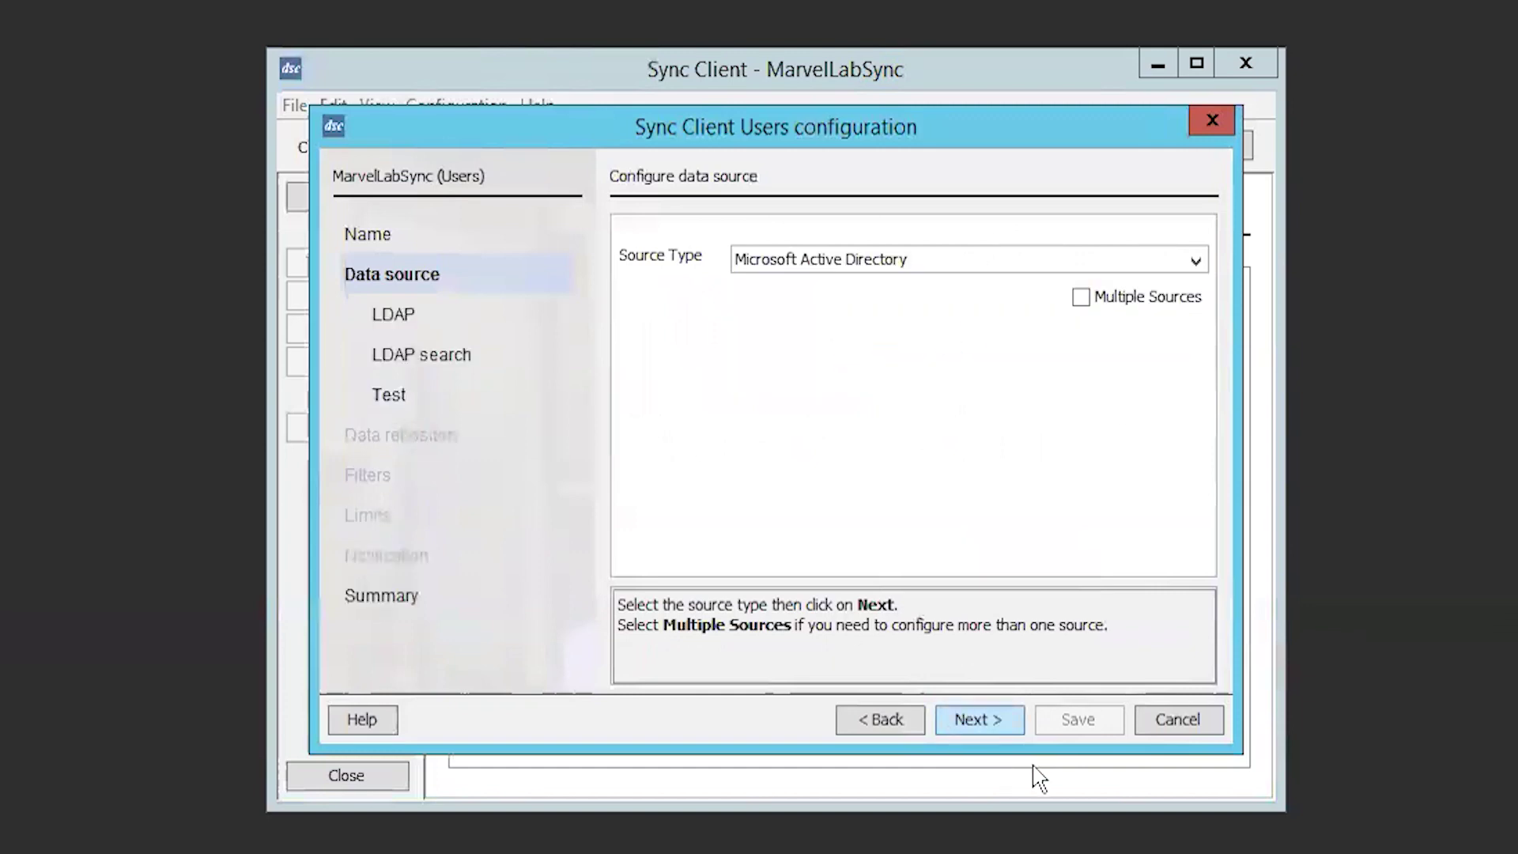
pyautogui.click(993, 719)
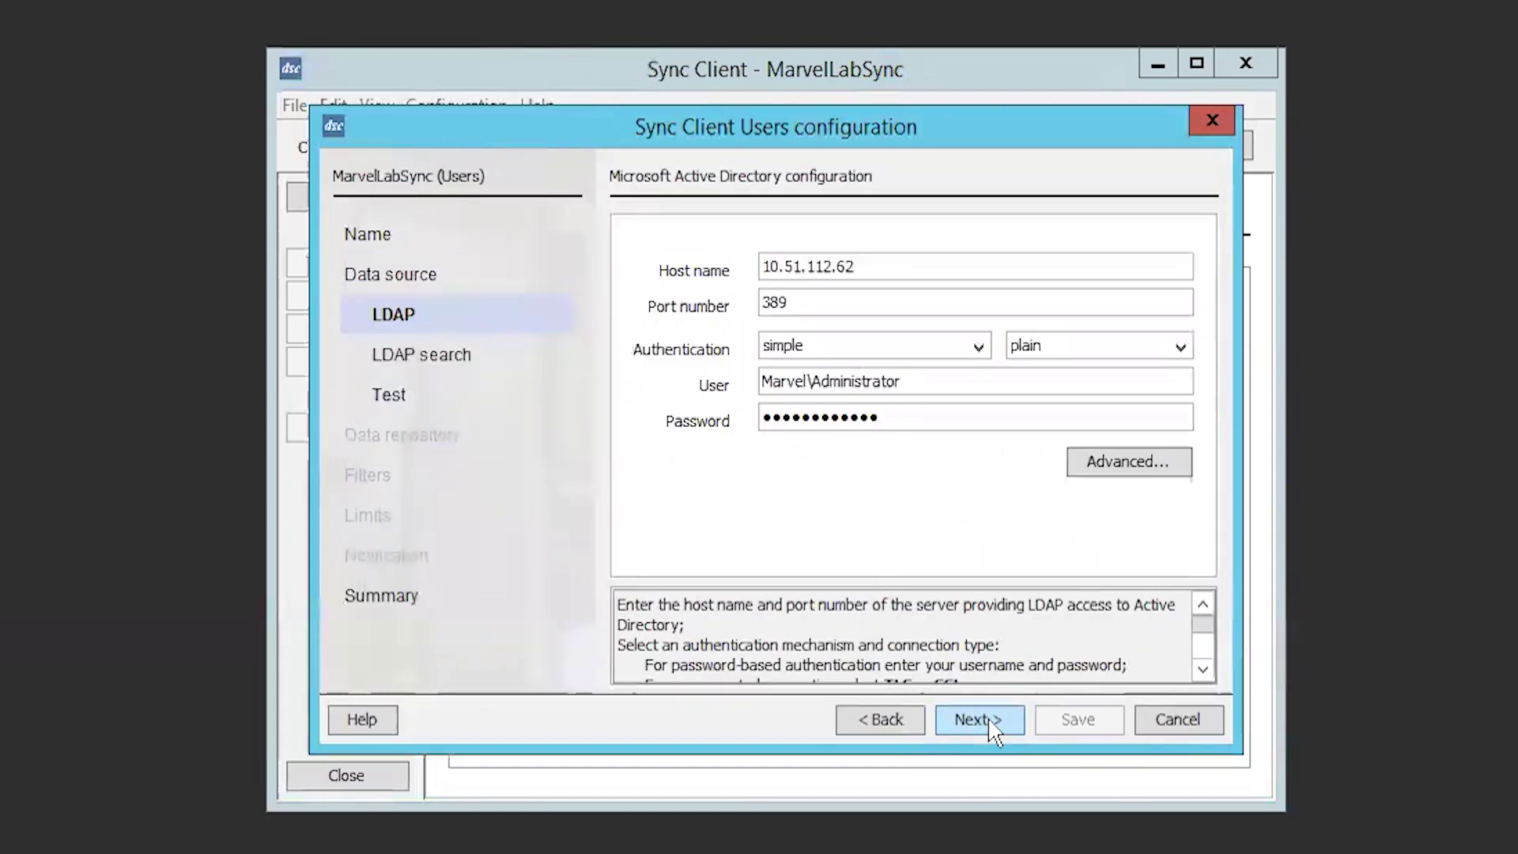
pyautogui.click(990, 721)
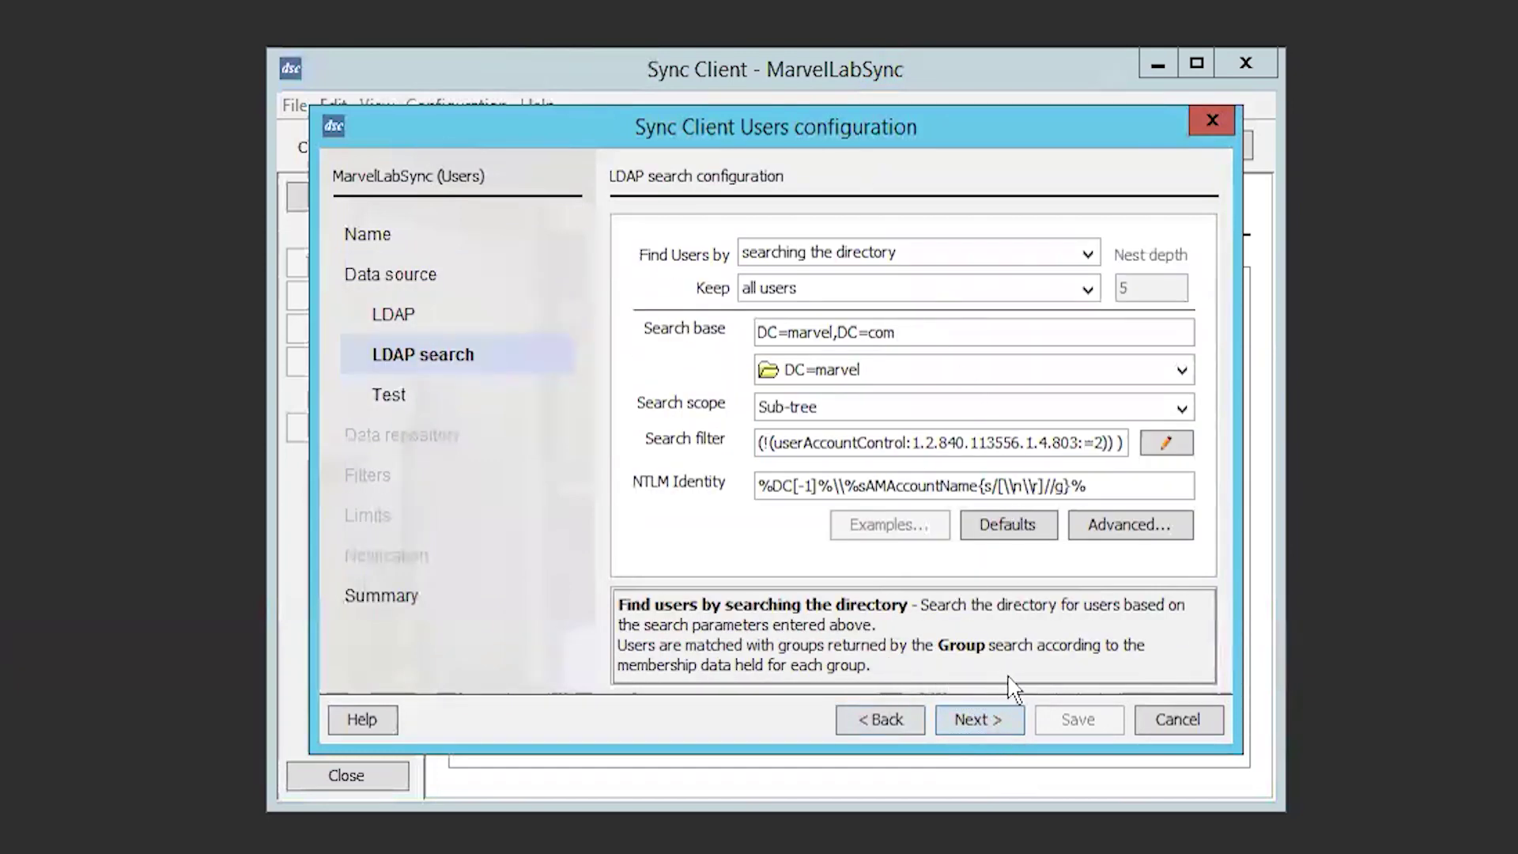
pyautogui.click(995, 722)
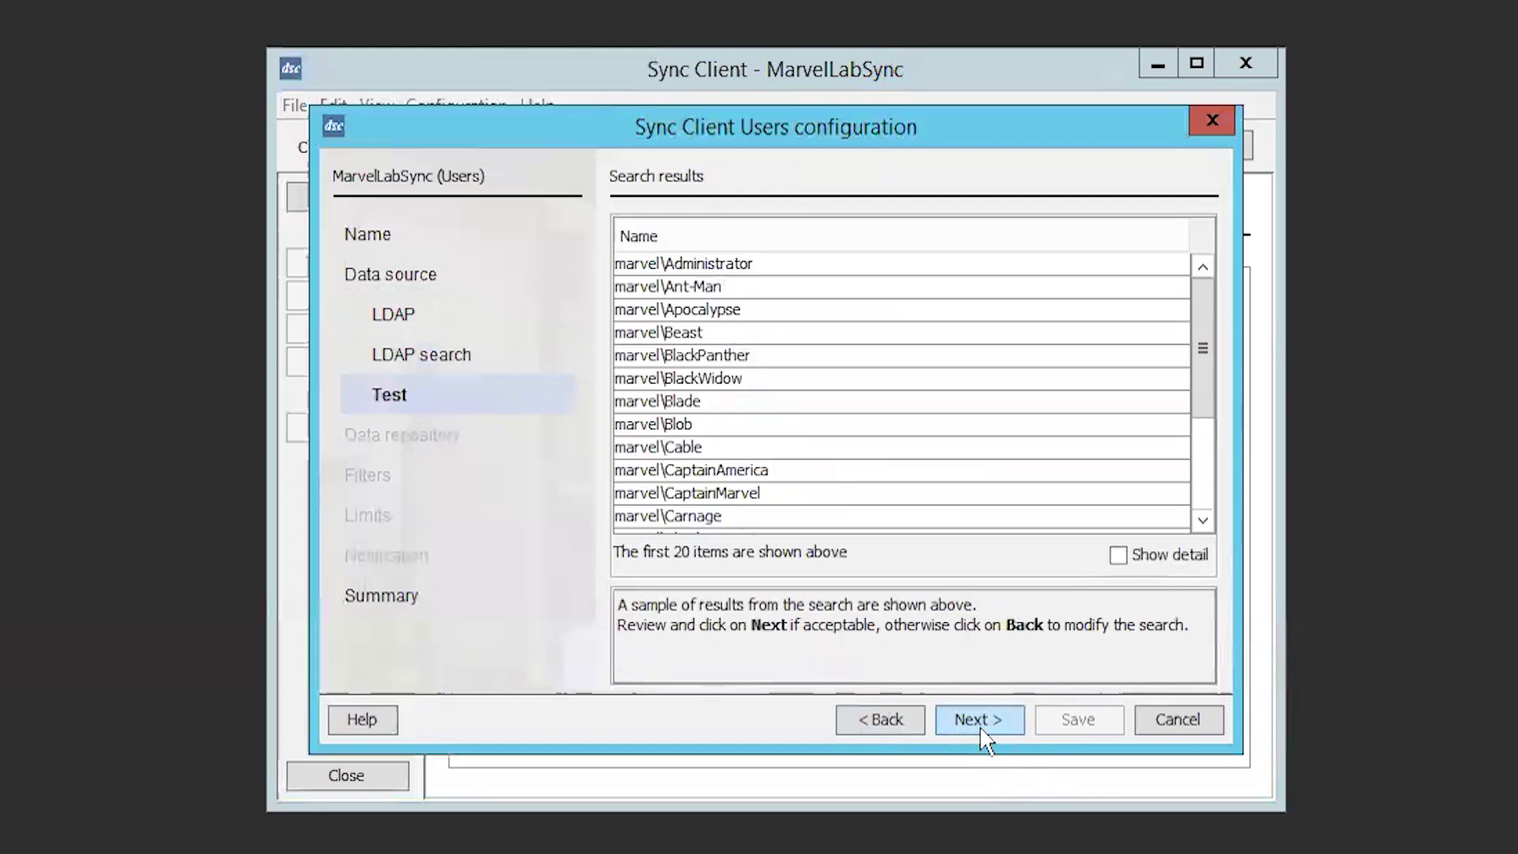
pyautogui.click(984, 731)
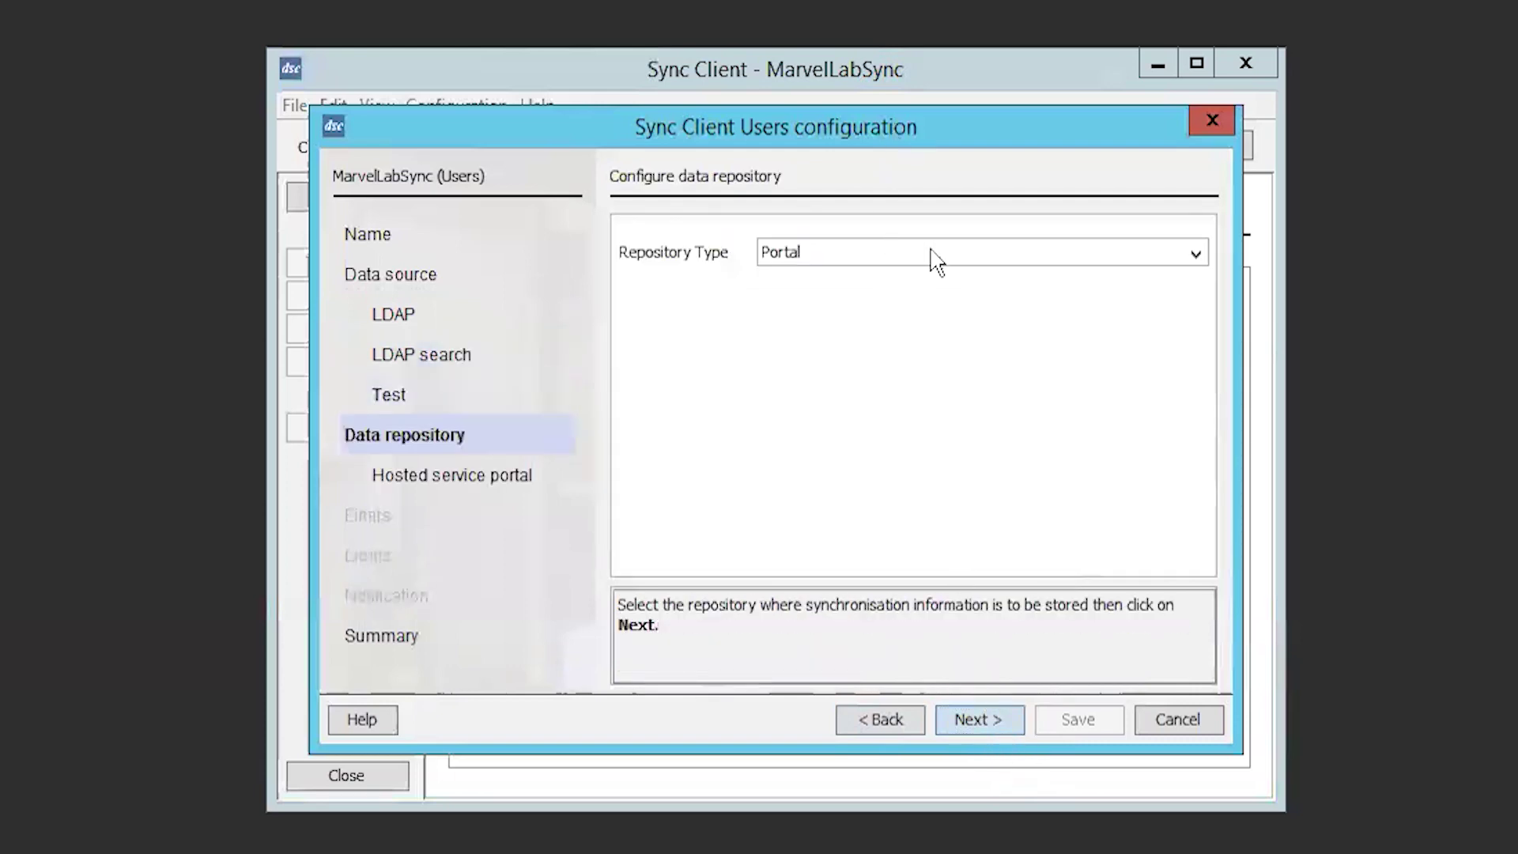
# - Use custom portal account details, skip filters, limits and notifications, then verify and save Users
pyautogui.click(986, 719)
pyautogui.click(734, 260)
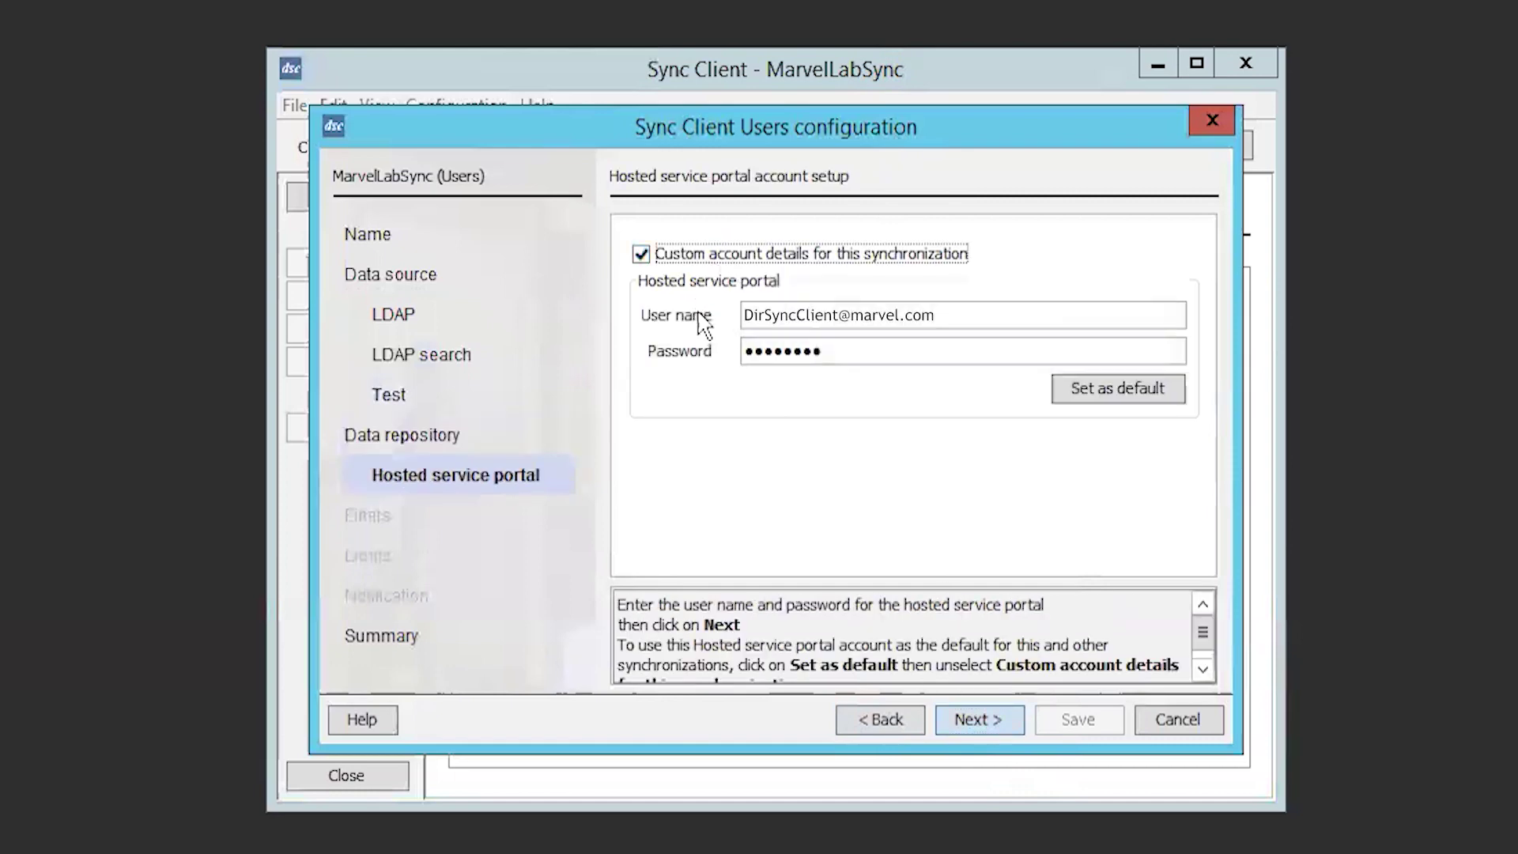
pyautogui.click(991, 733)
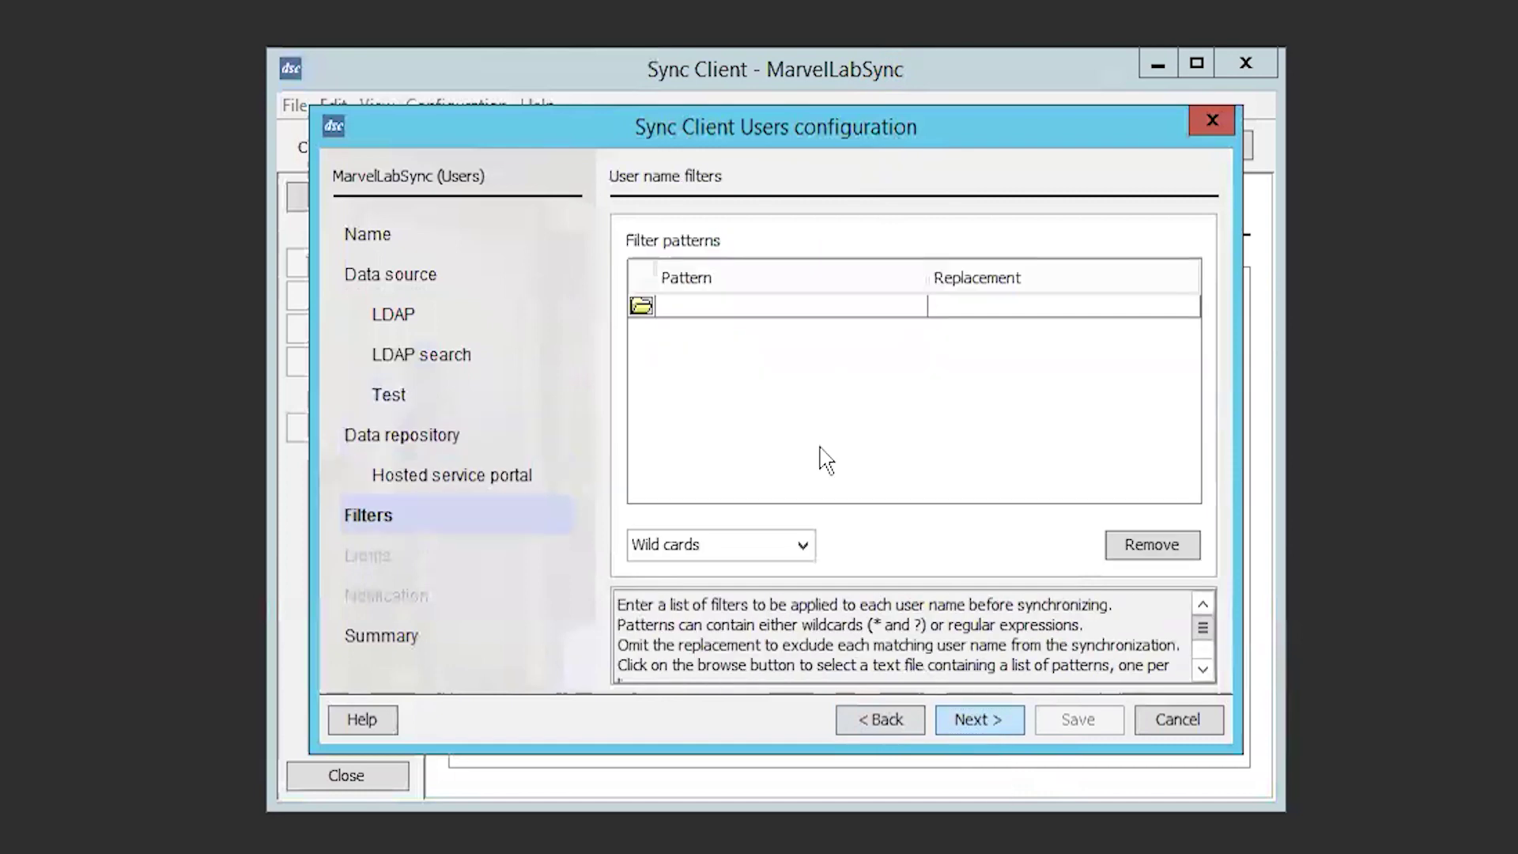
pyautogui.click(990, 733)
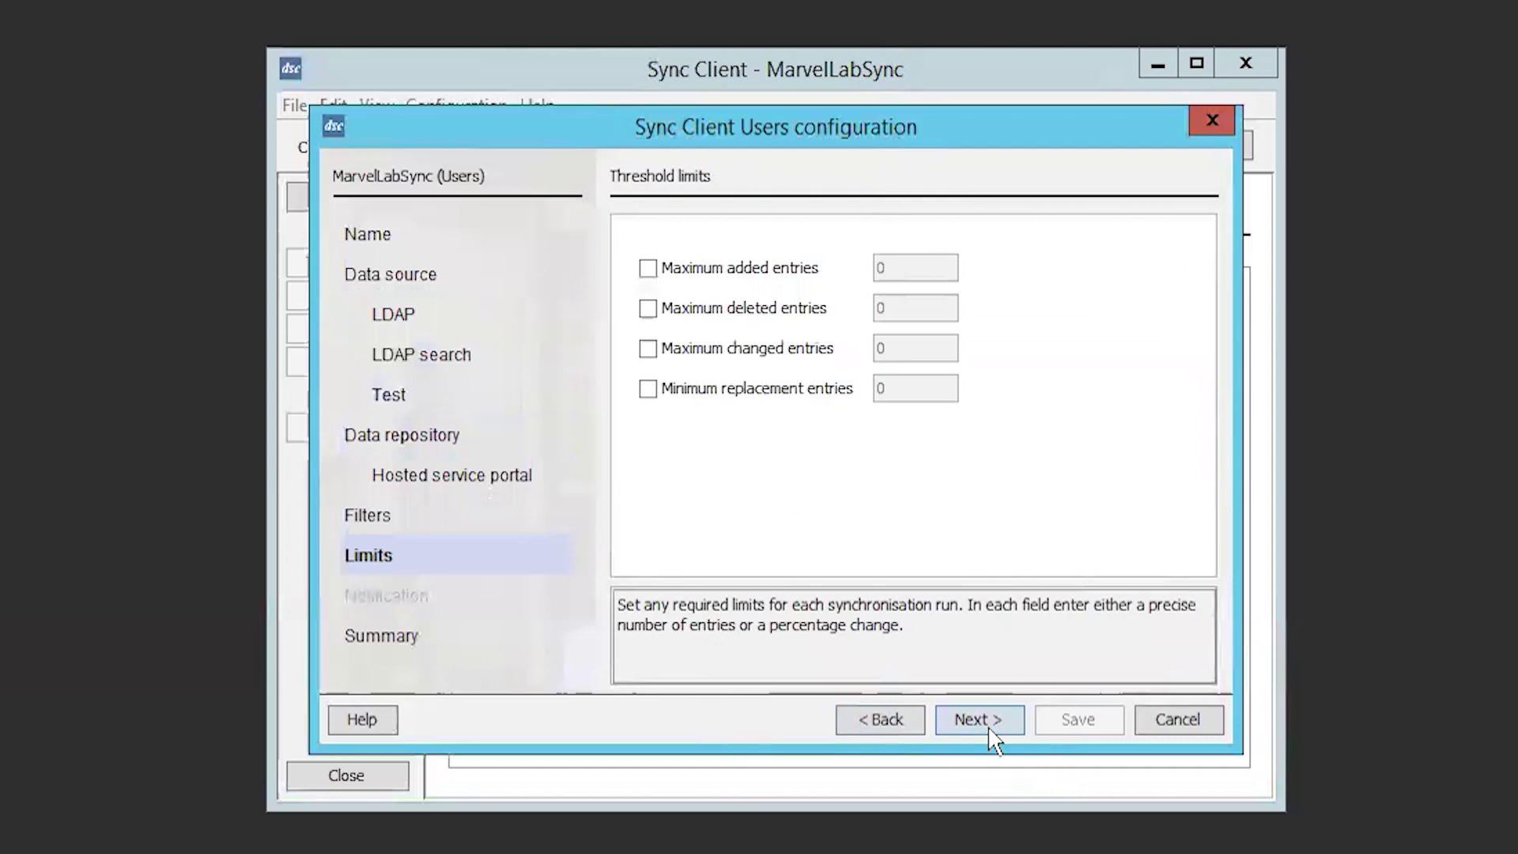
pyautogui.click(991, 733)
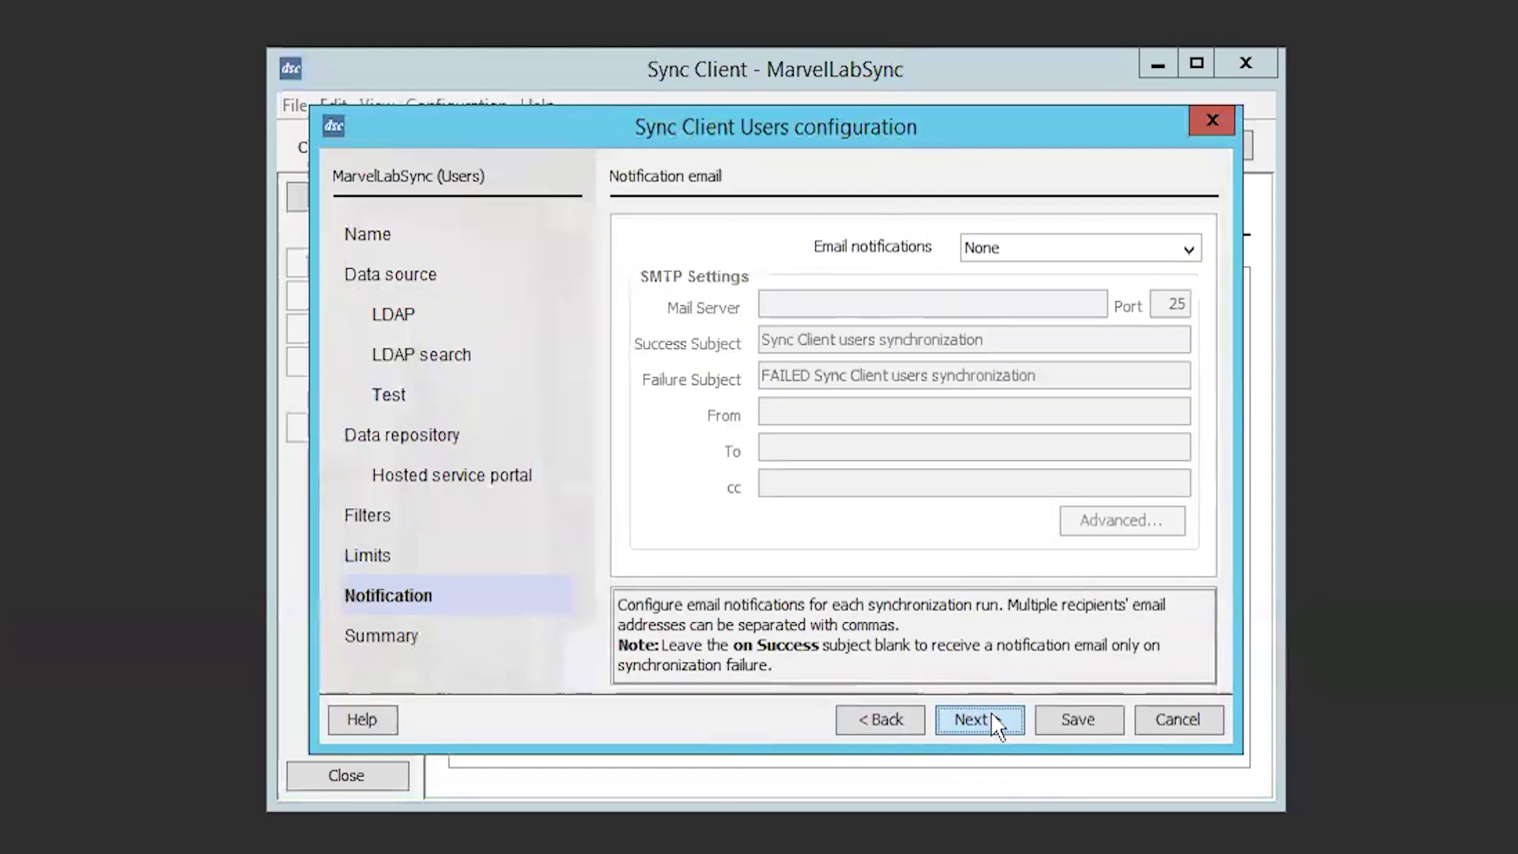
pyautogui.click(990, 733)
pyautogui.click(1129, 556)
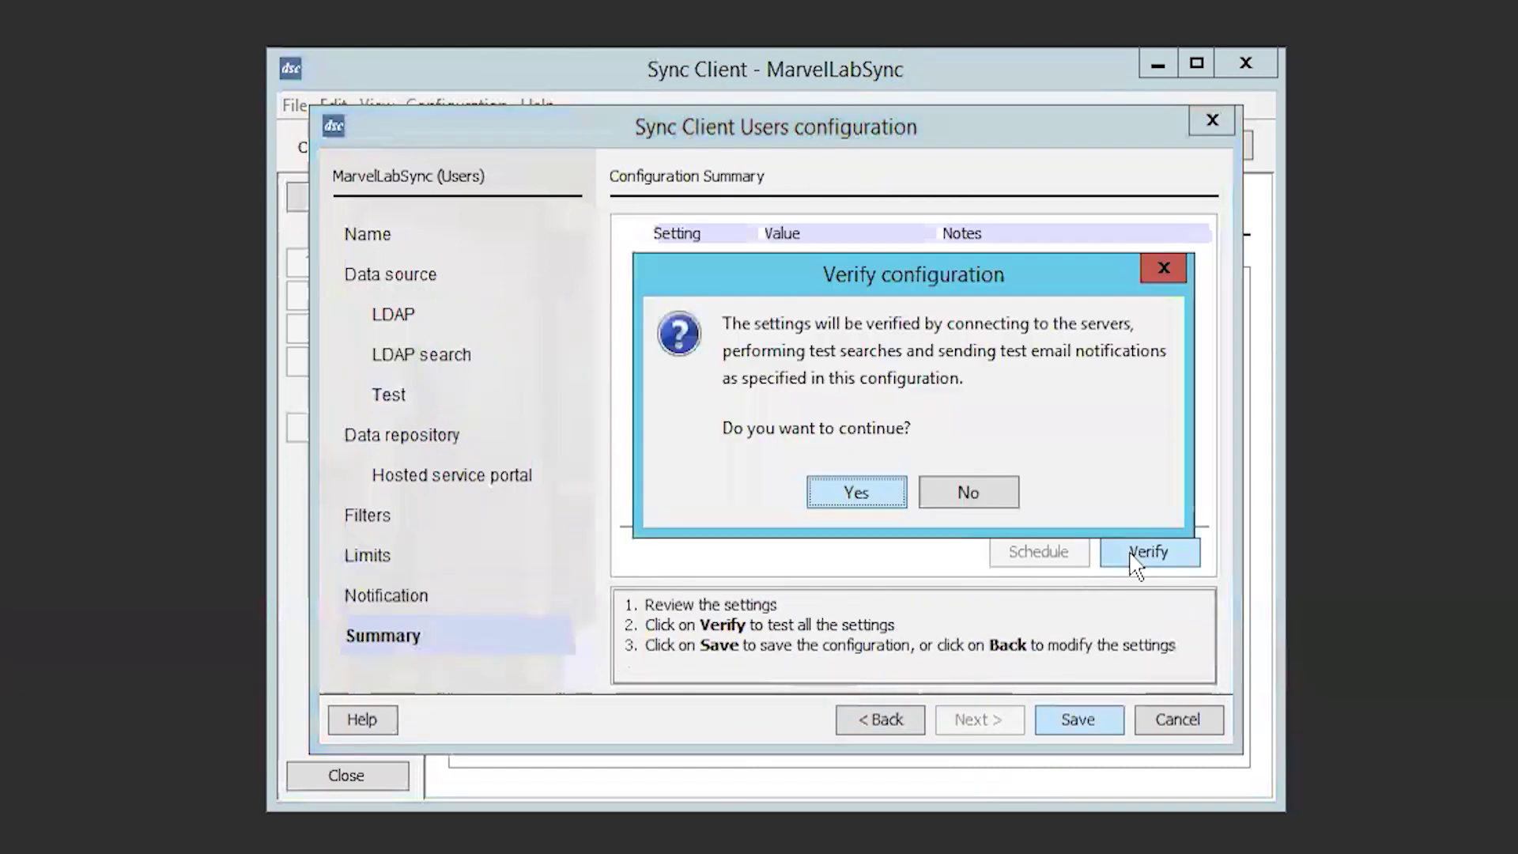
pyautogui.click(893, 494)
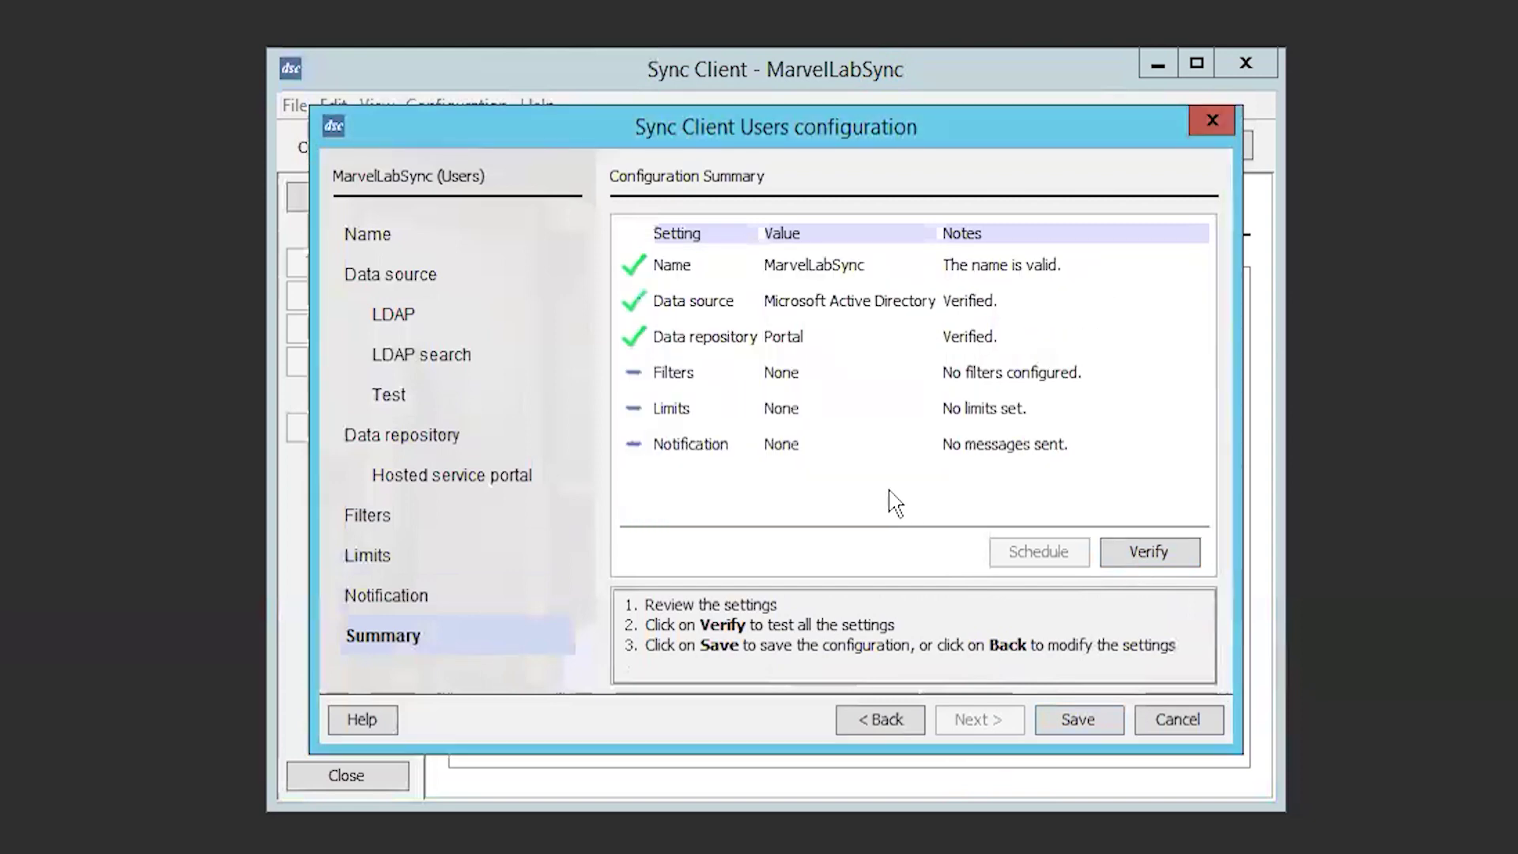
pyautogui.click(1104, 720)
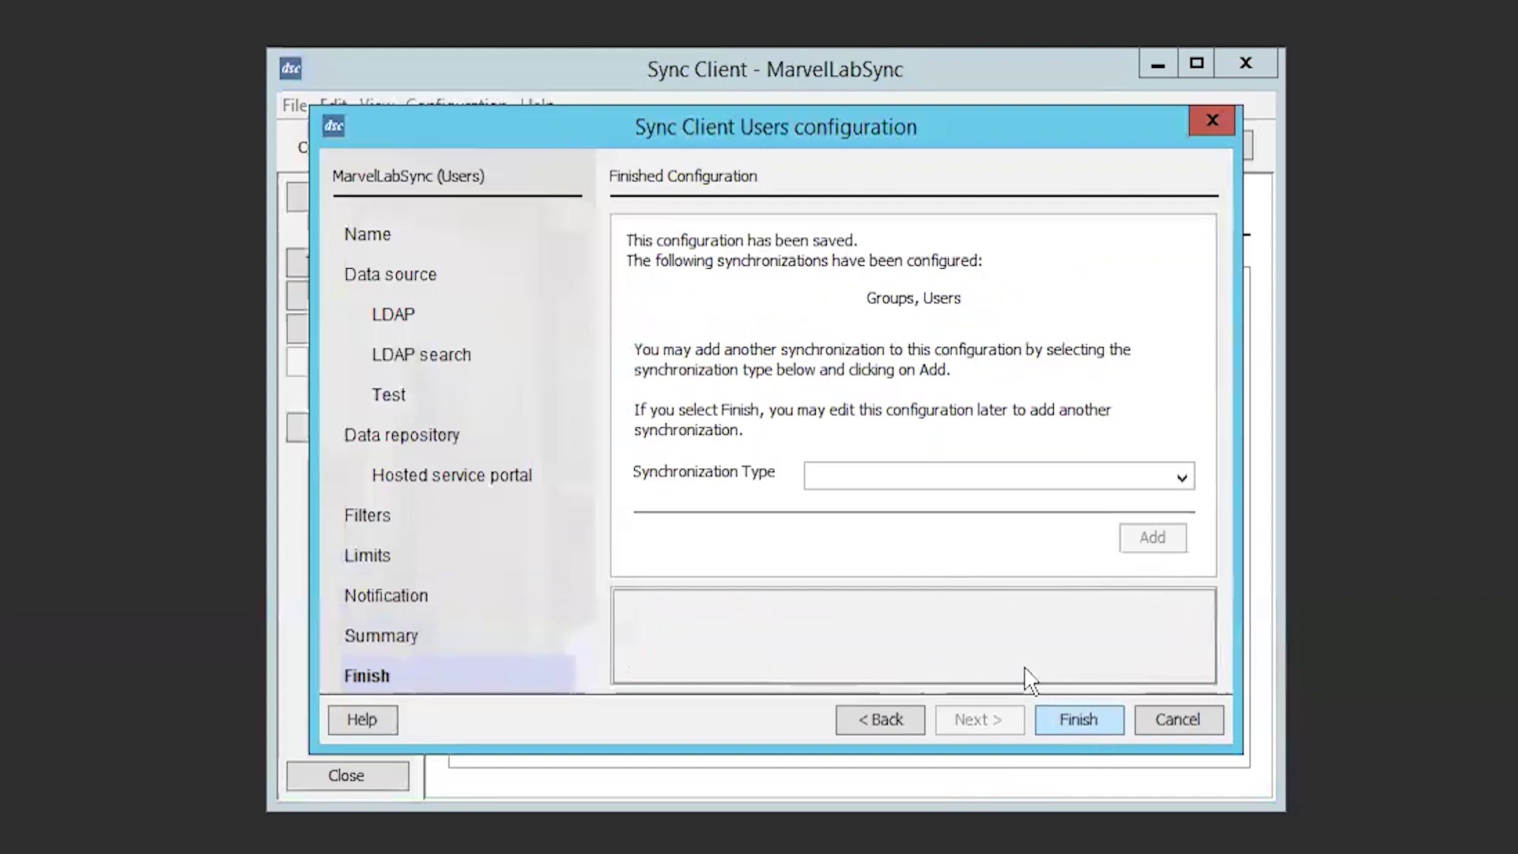
# - Choose Mail as the next synchronization type
pyautogui.click(1015, 486)
pyautogui.click(1015, 484)
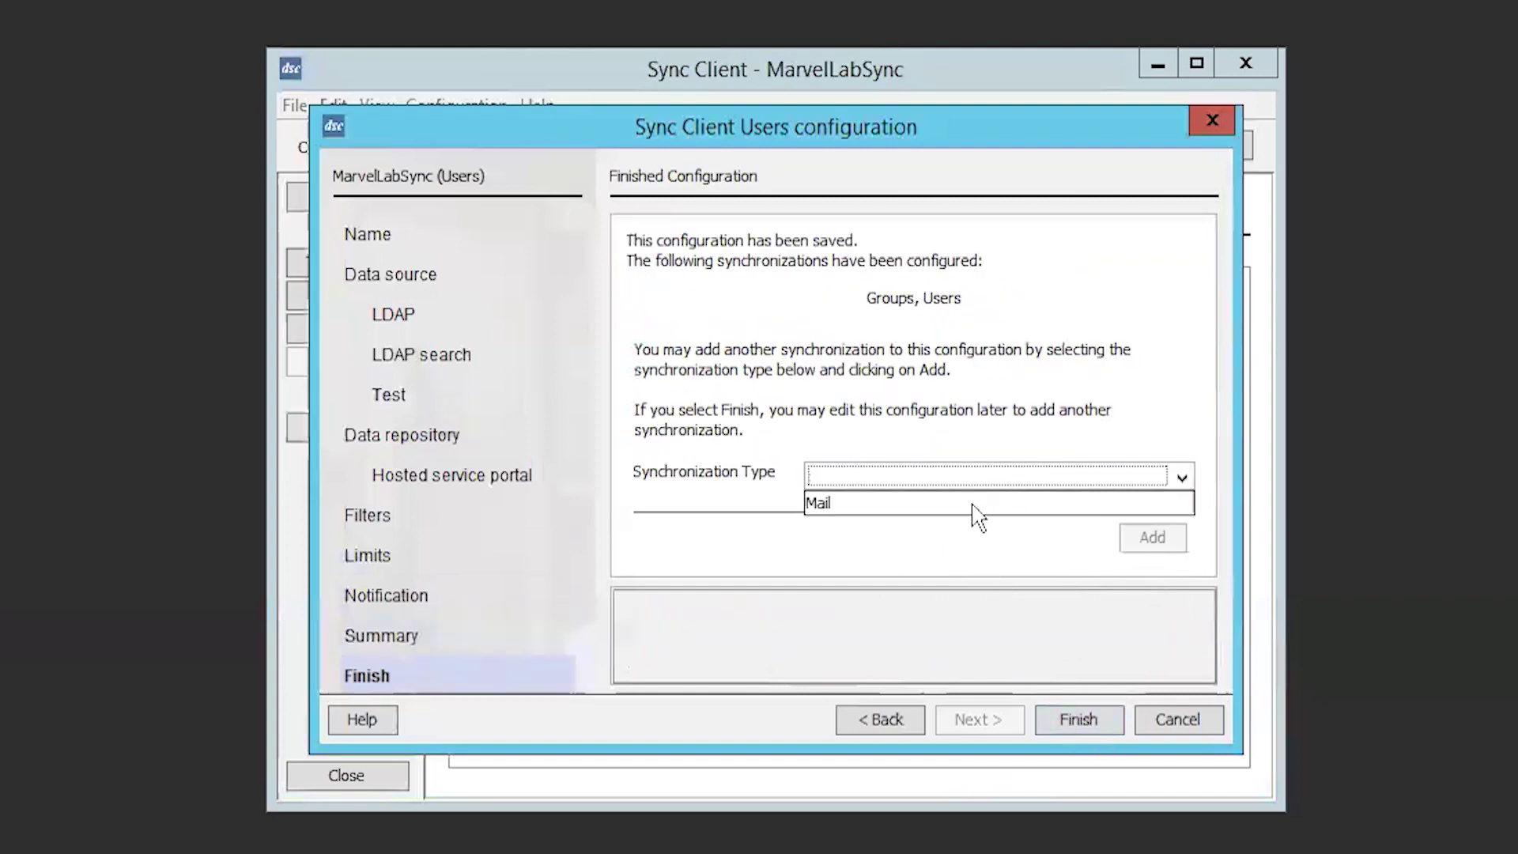
pyautogui.click(973, 507)
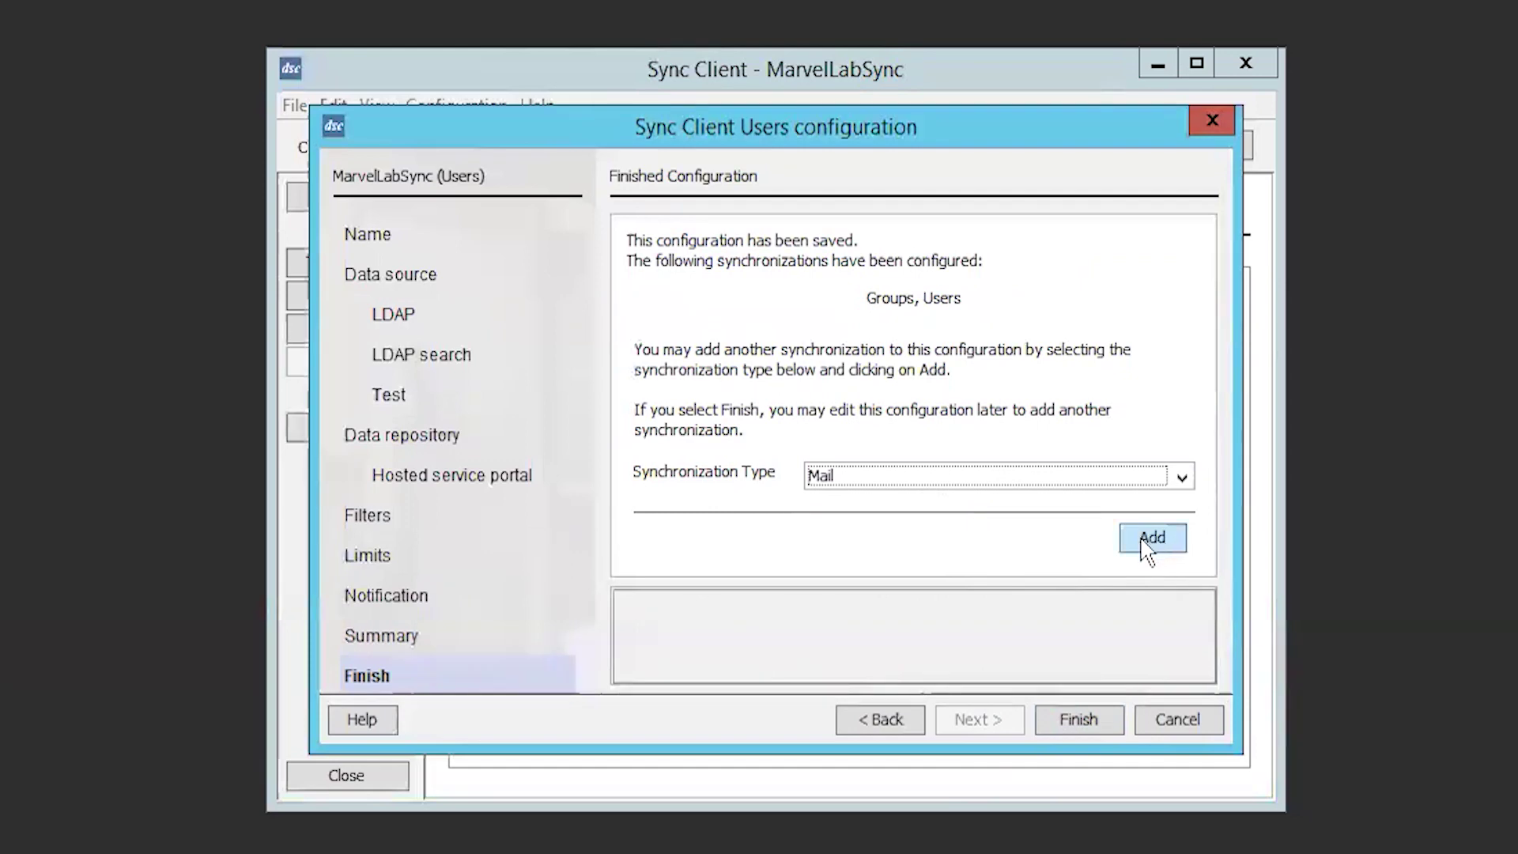
# - Add a Mail synchronization from Microsoft Active Directory and begin entering search base DC=marvel,DC=com
pyautogui.click(1147, 546)
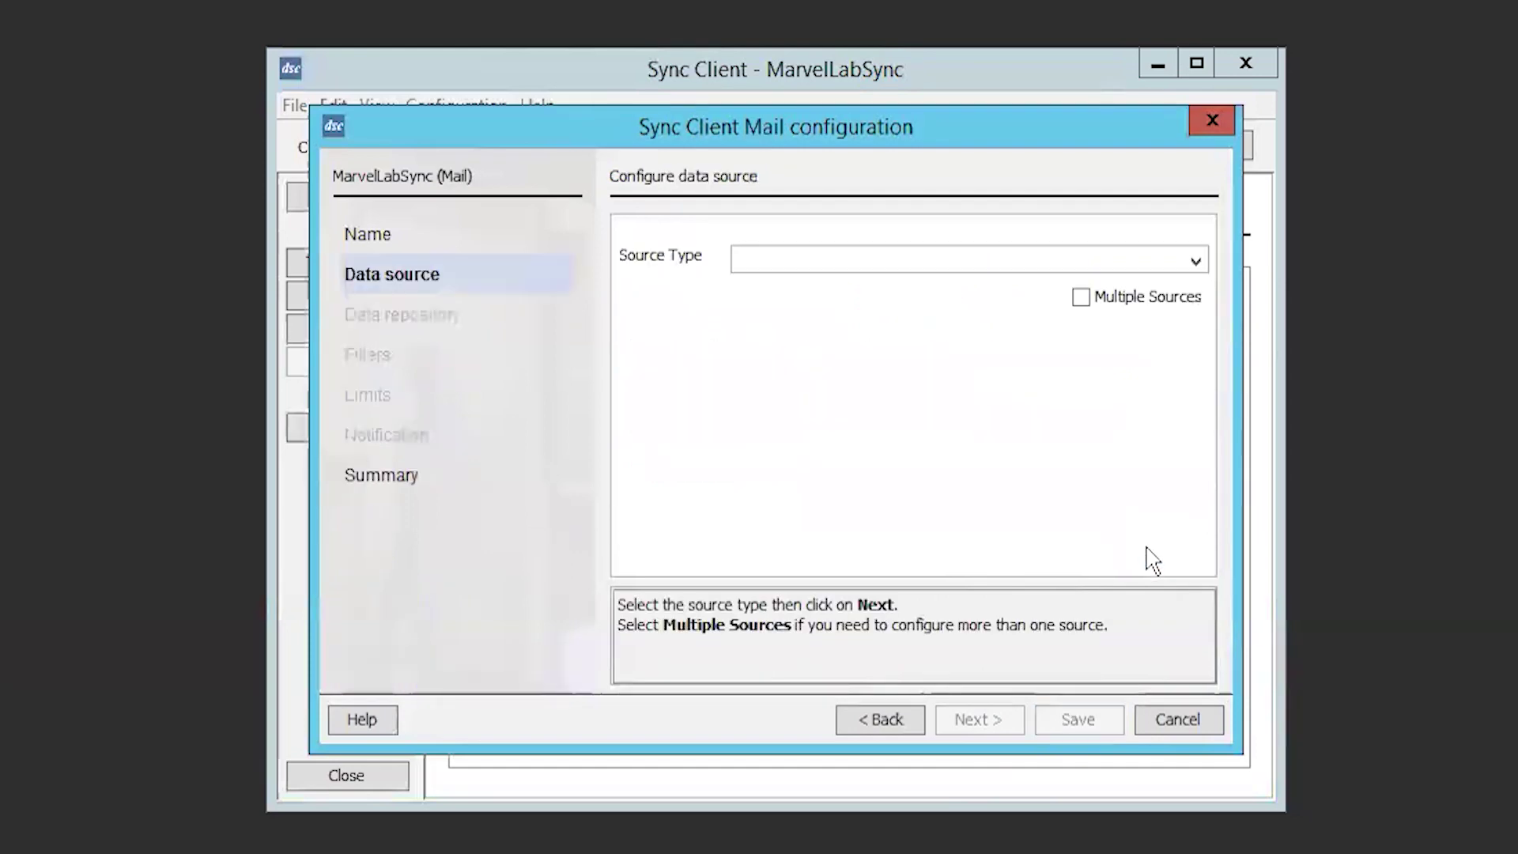
pyautogui.click(1187, 265)
pyautogui.click(1045, 332)
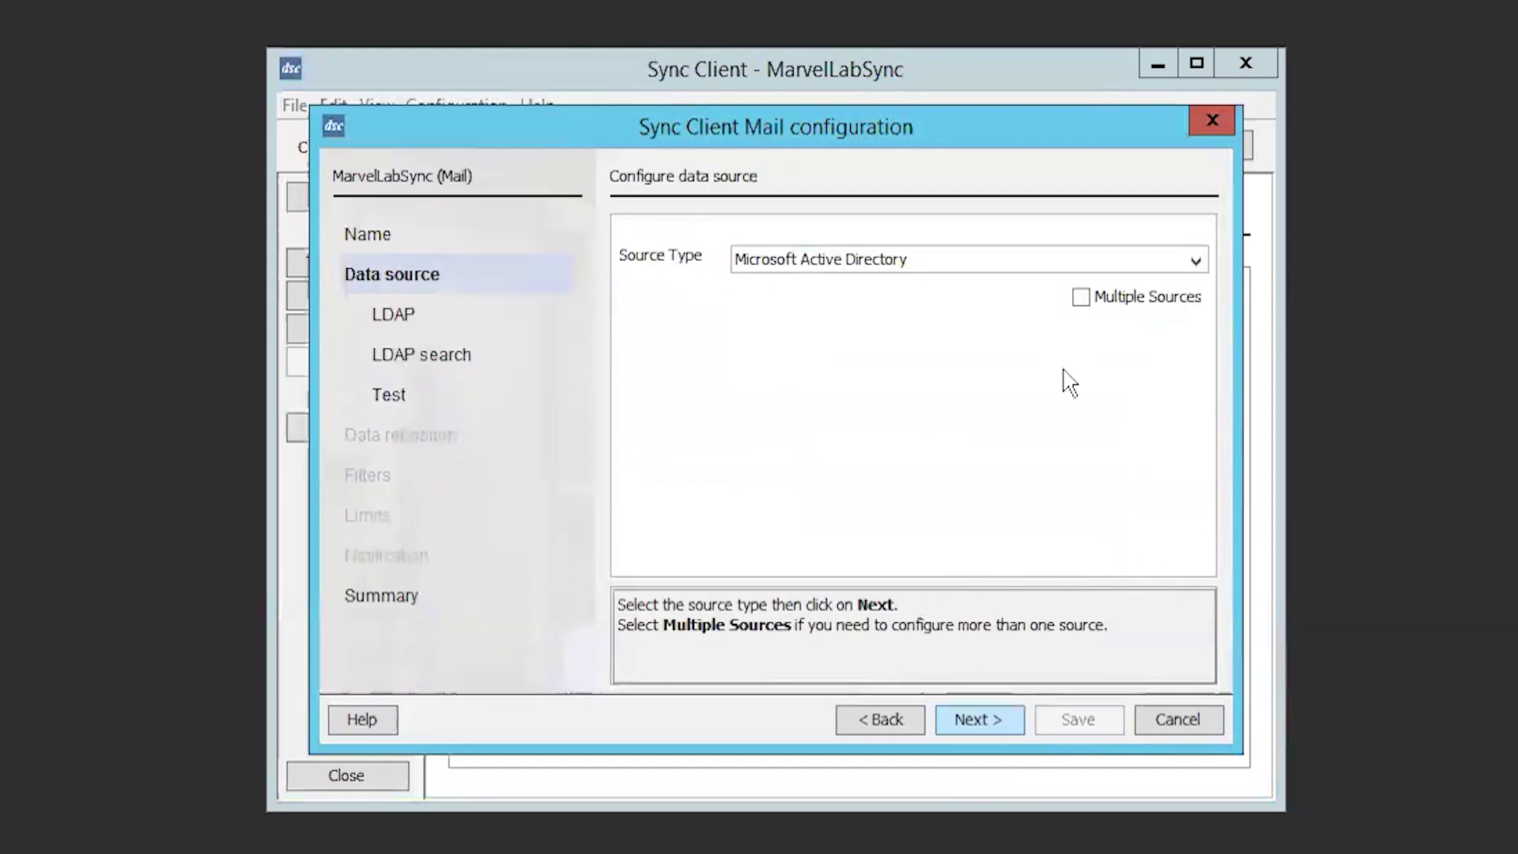
pyautogui.click(979, 721)
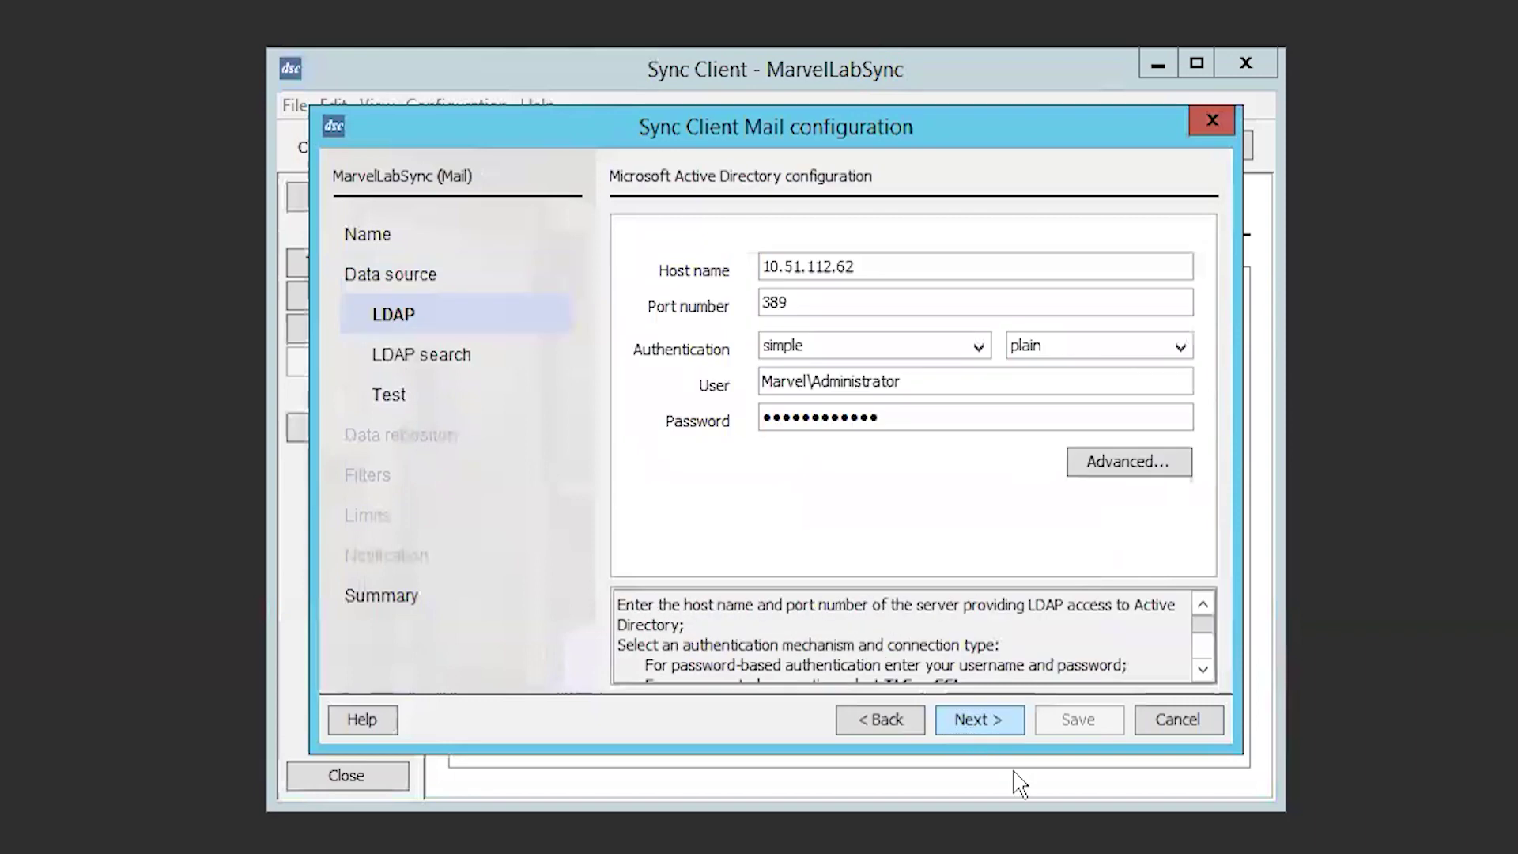
pyautogui.click(999, 721)
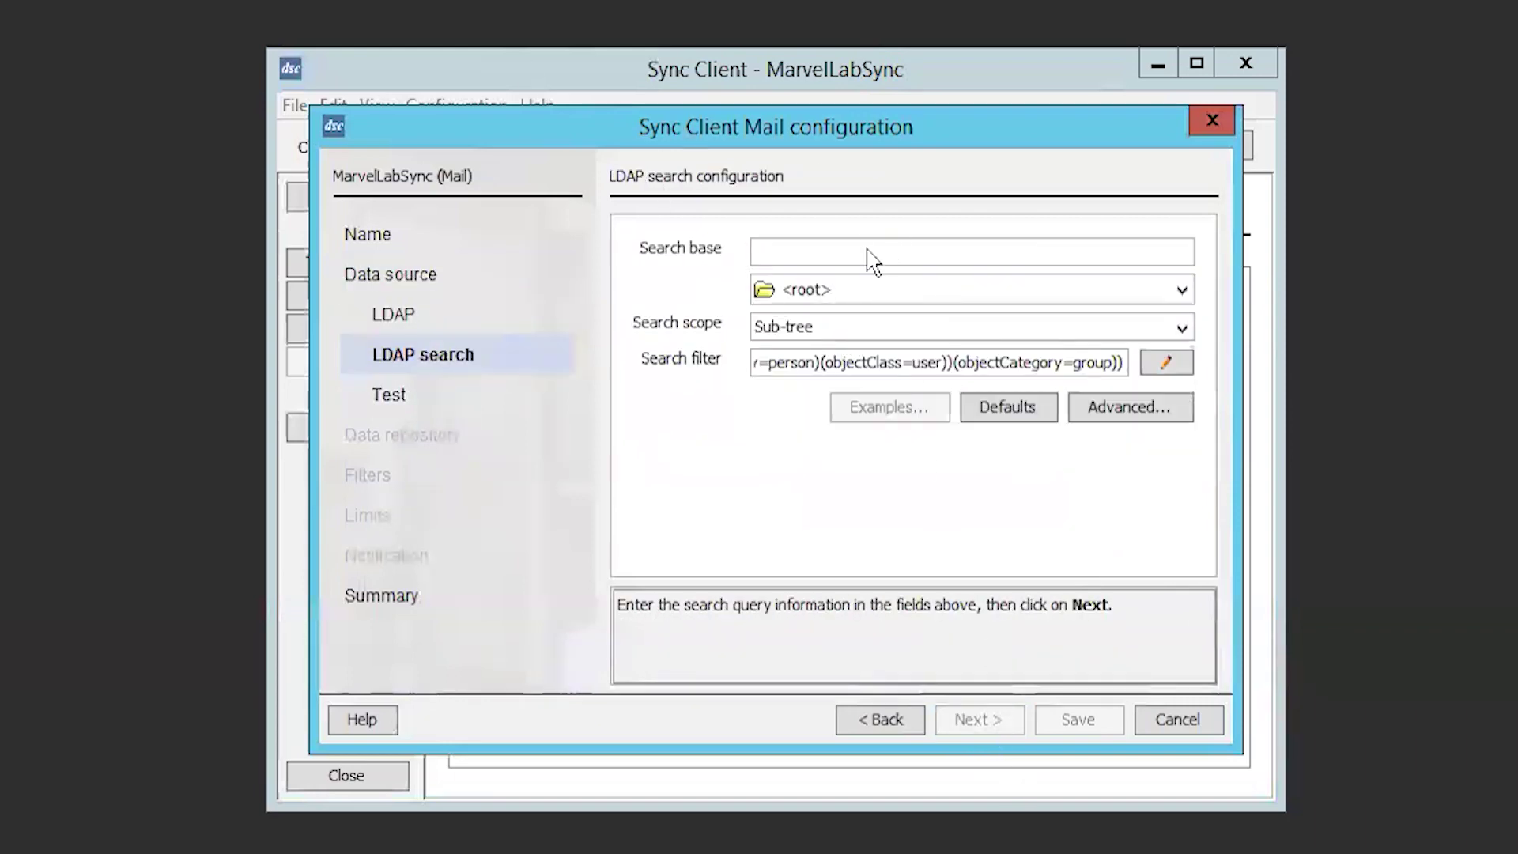
pyautogui.write('DC=')
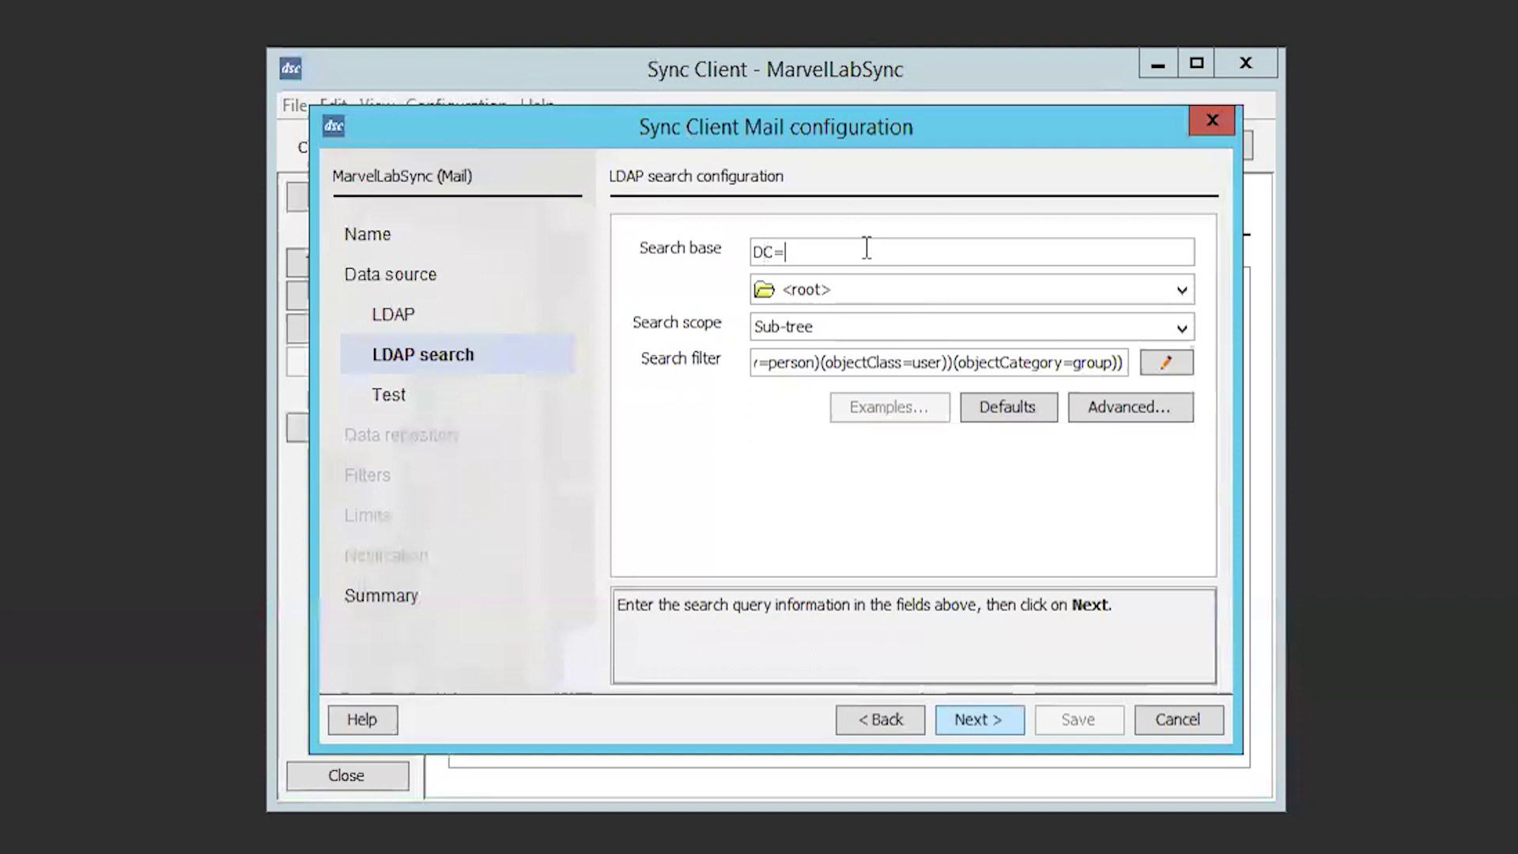
pyautogui.write('marvel,DC=com')
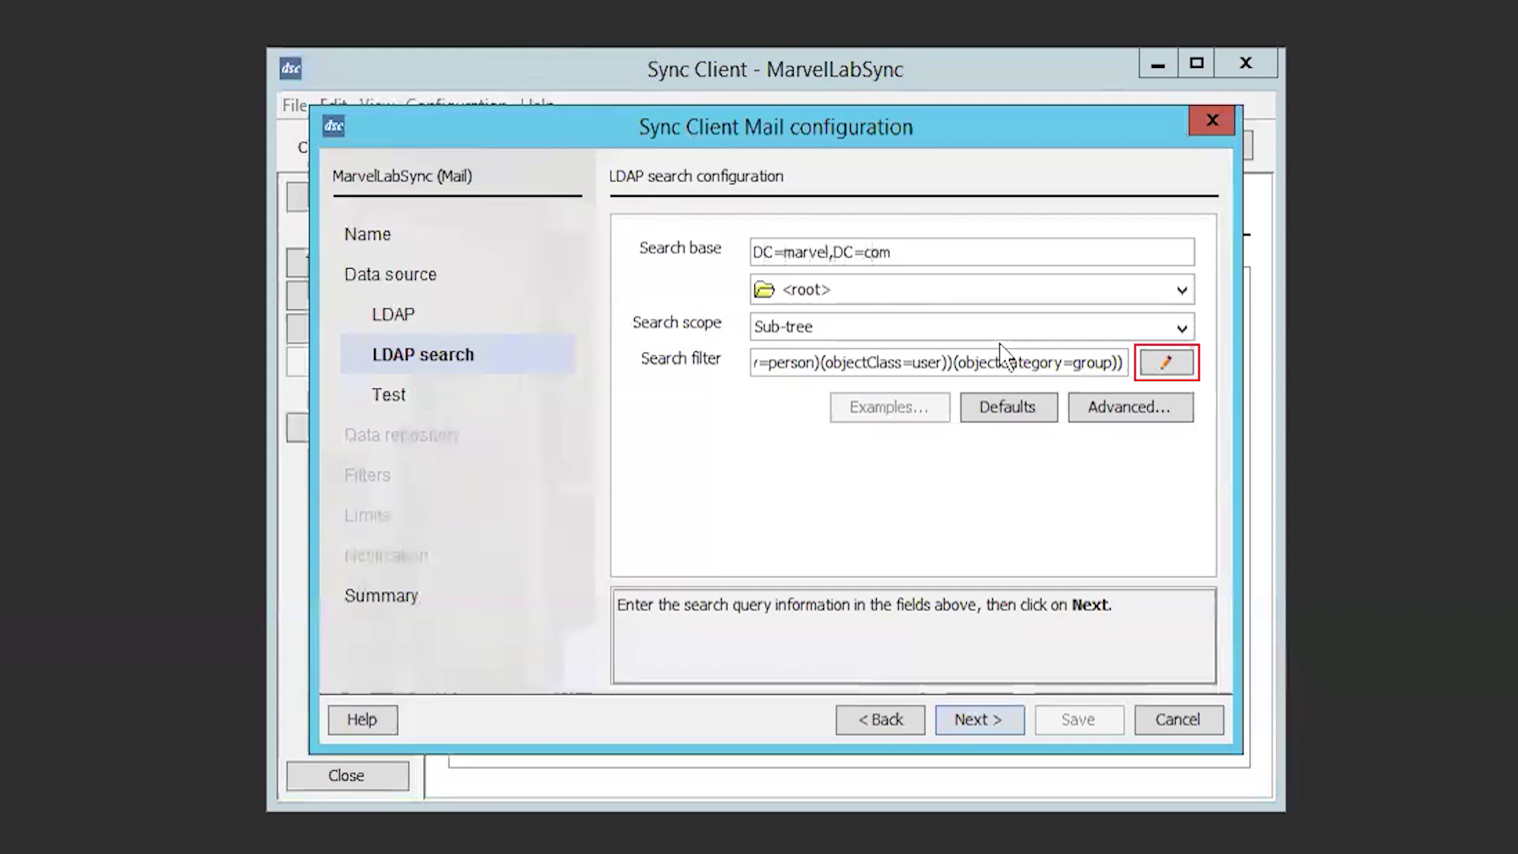
# - Edit the Mail search filter from mailnickname=* to mail=* in the LDAP Filter Editor
pyautogui.click(1166, 362)
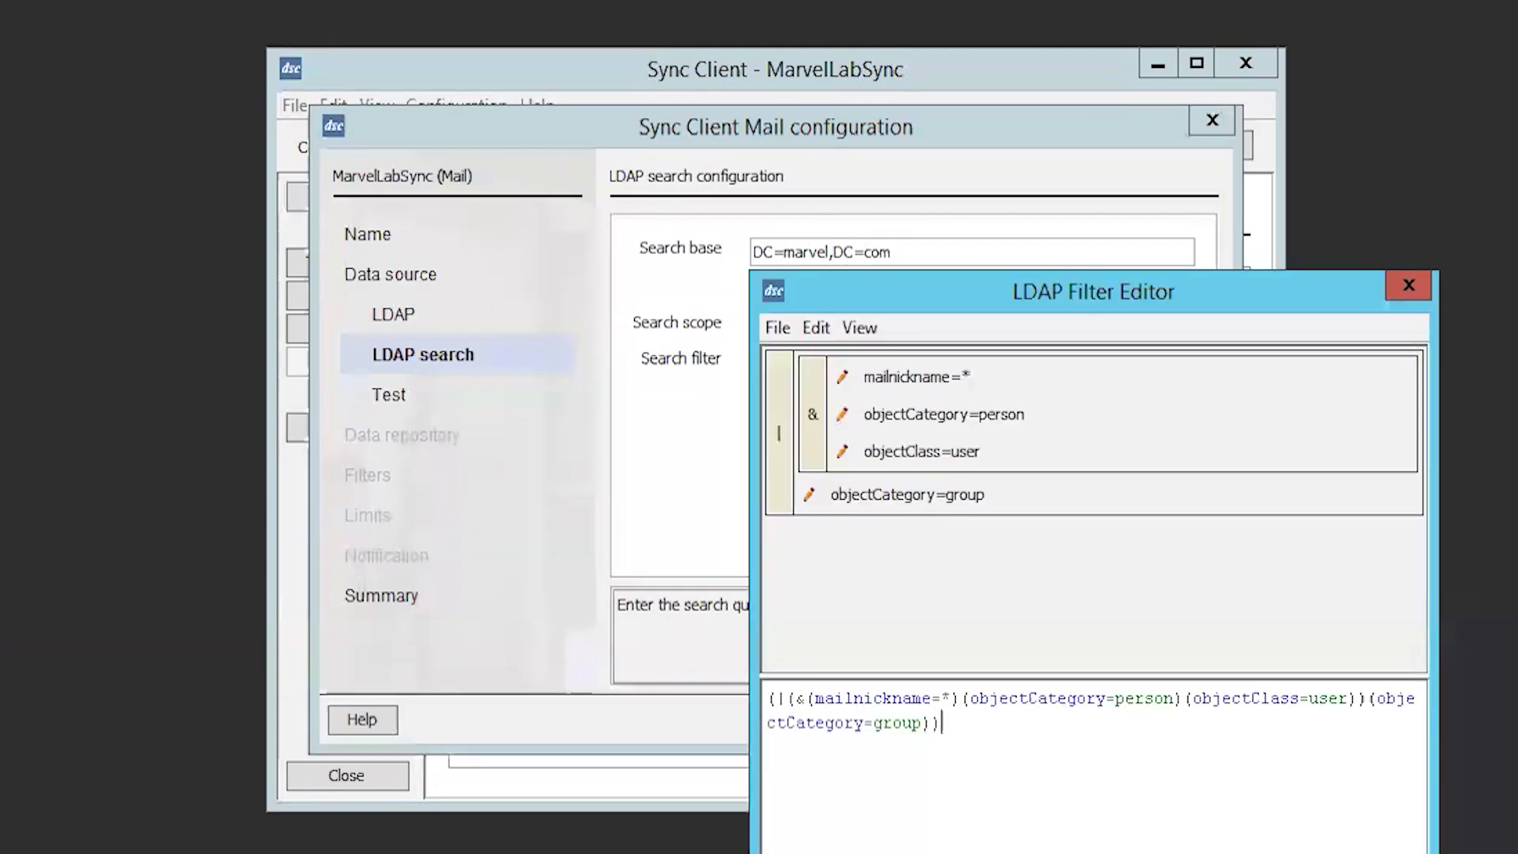
pyautogui.moveTo(904, 699); pyautogui.dragTo(923, 699)
pyautogui.press('BackSpace')
pyautogui.press('BackSpace')
pyautogui.press('BackSpace')
pyautogui.press('BackSpace')
pyautogui.press('BackSpace')
pyautogui.press('BackSpace')
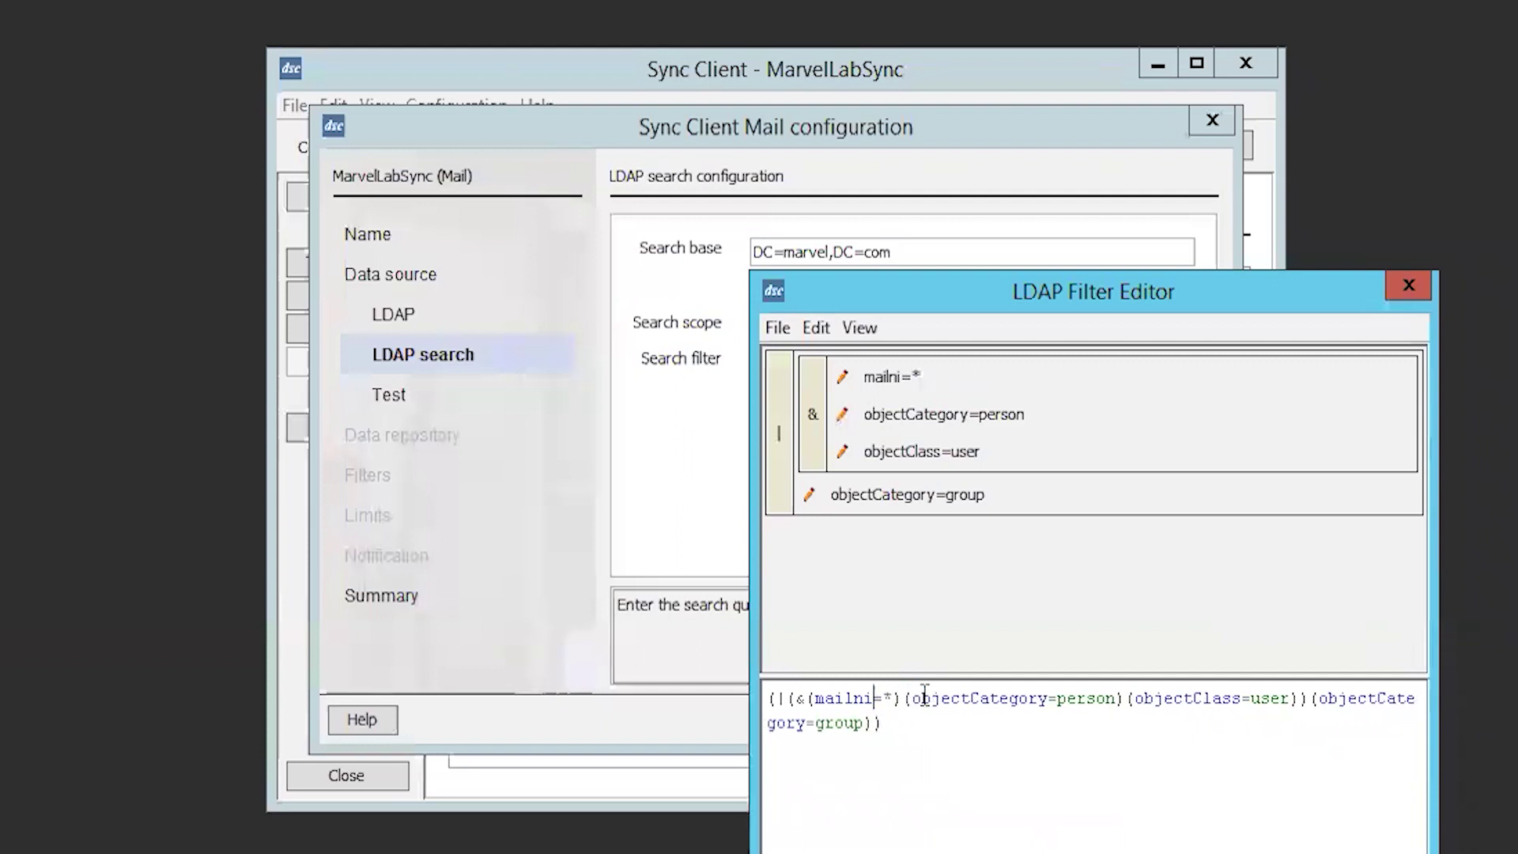
pyautogui.press('BackSpace')
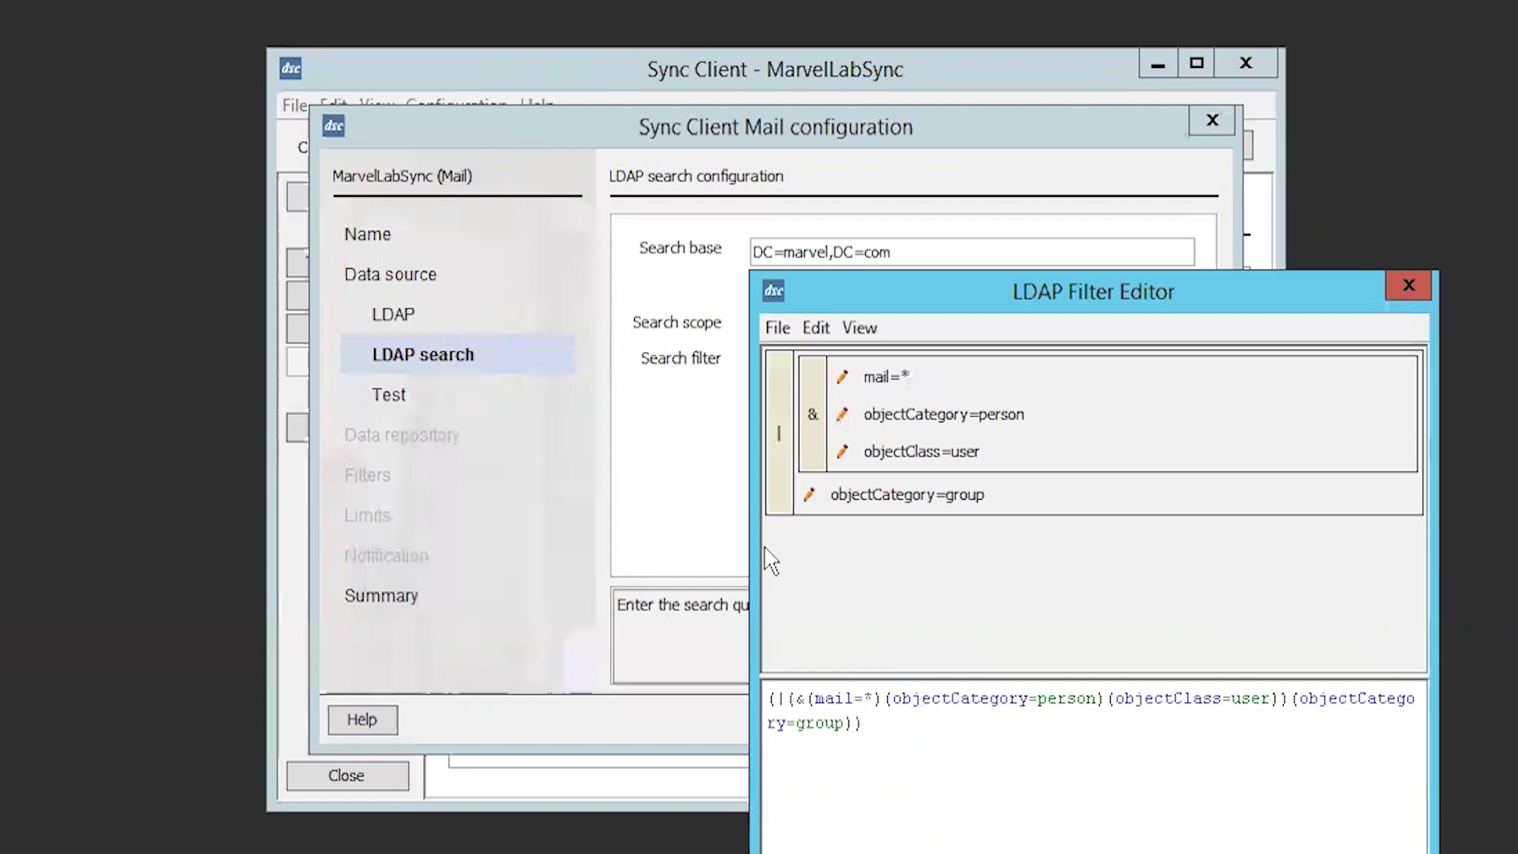
pyautogui.press('Return')
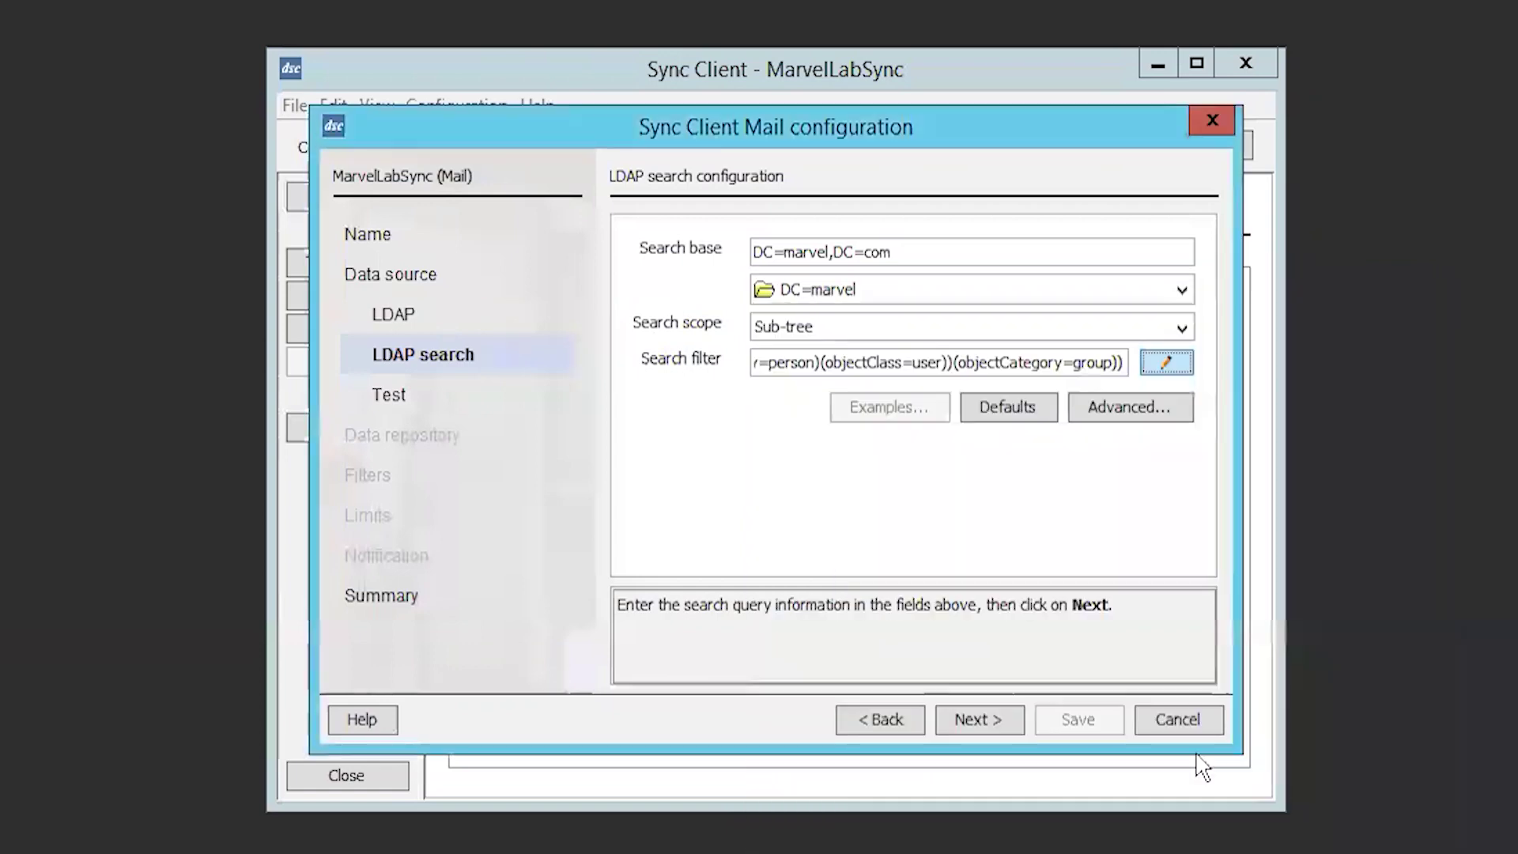
# - Accept defaults through repository, portal, domain, filters, limits and notifications, then save Mail and finish
pyautogui.click(992, 721)
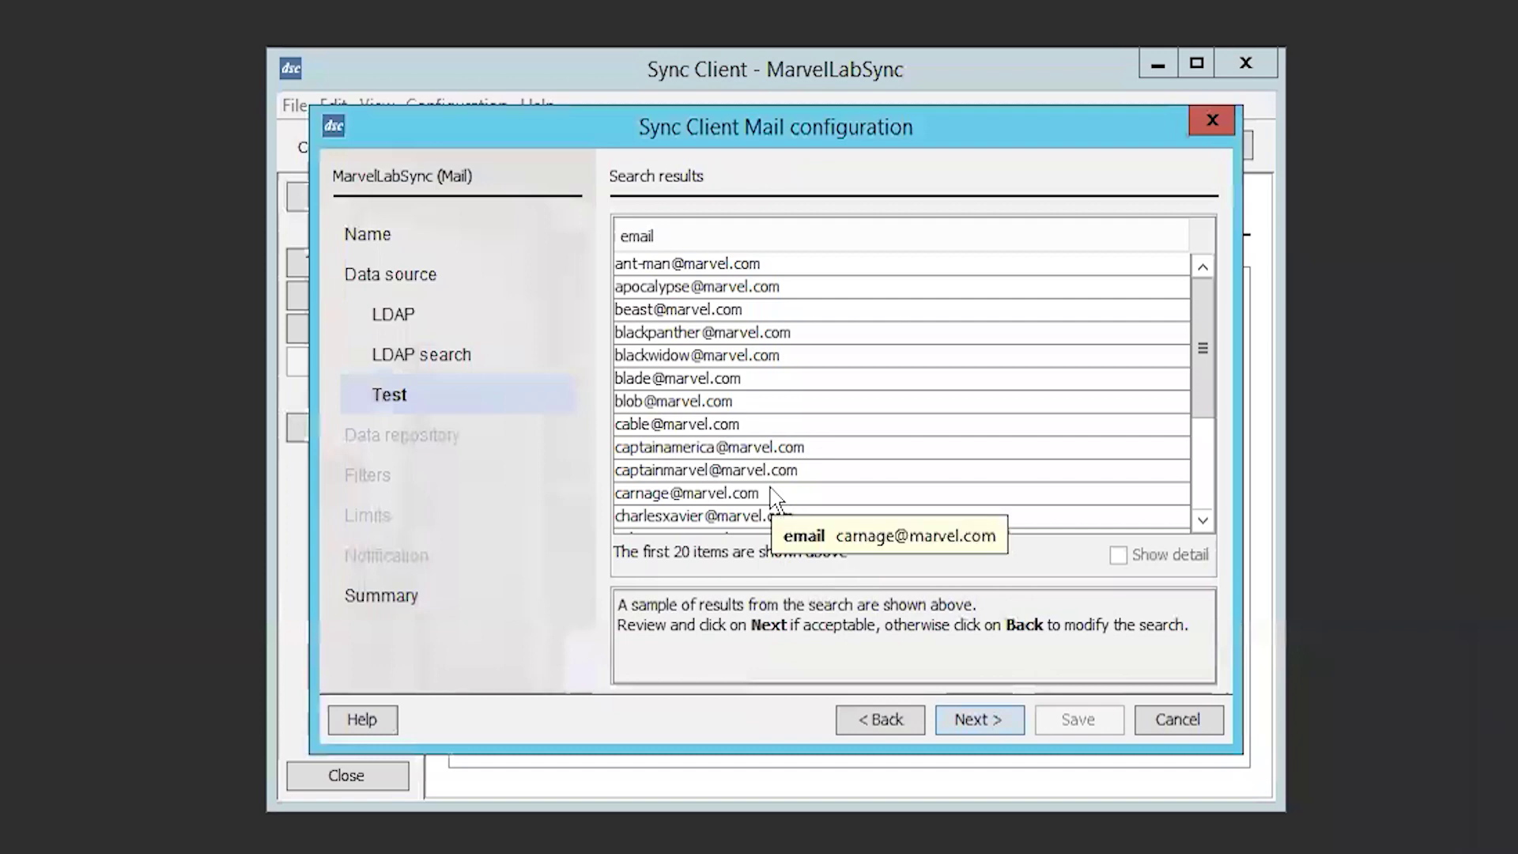
pyautogui.click(980, 725)
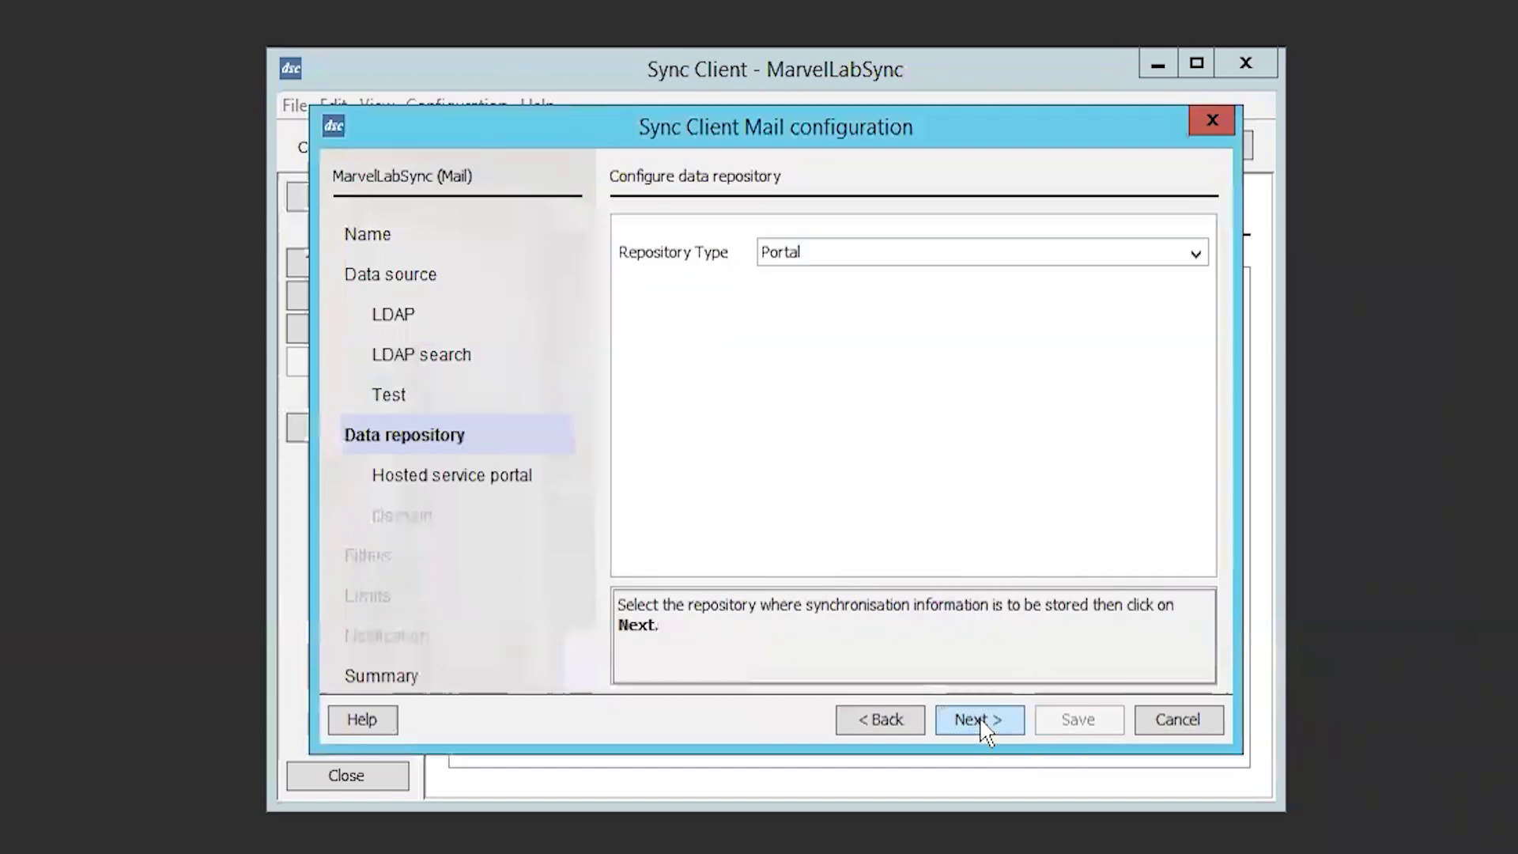
pyautogui.click(980, 722)
pyautogui.click(977, 722)
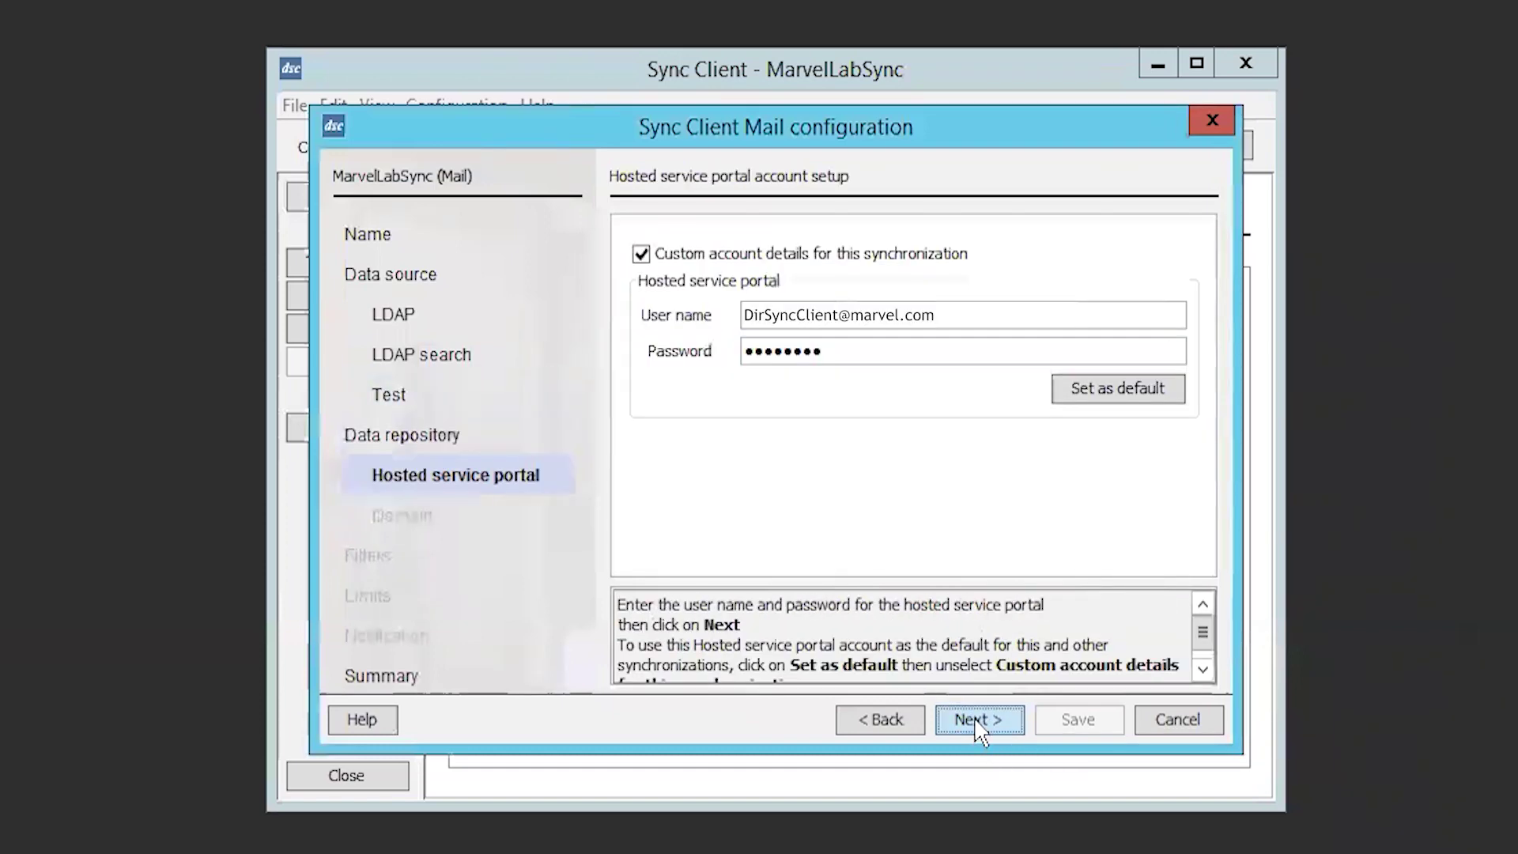
pyautogui.click(978, 723)
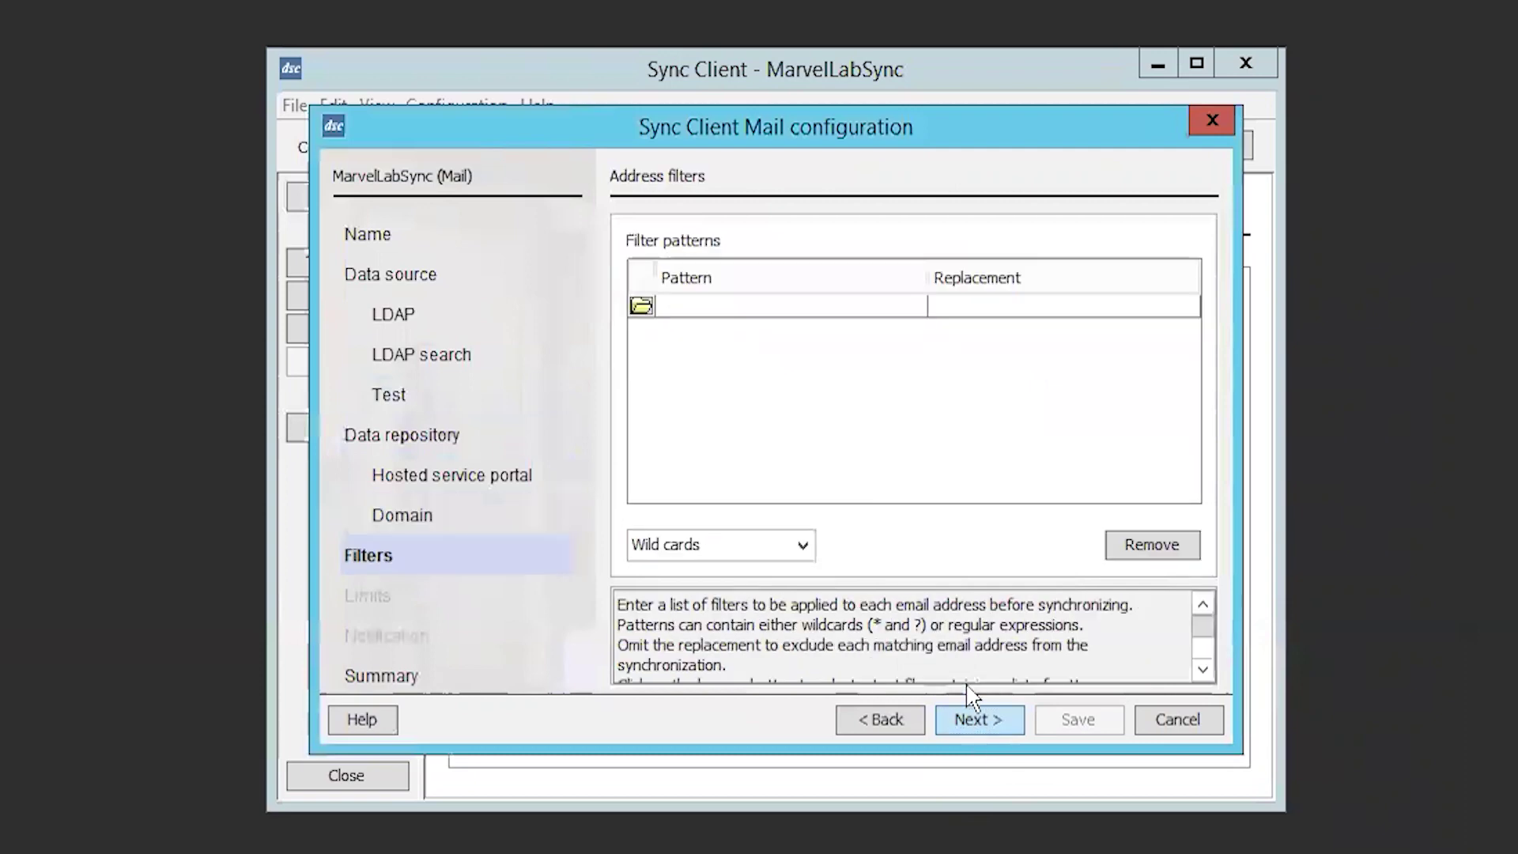
pyautogui.click(985, 721)
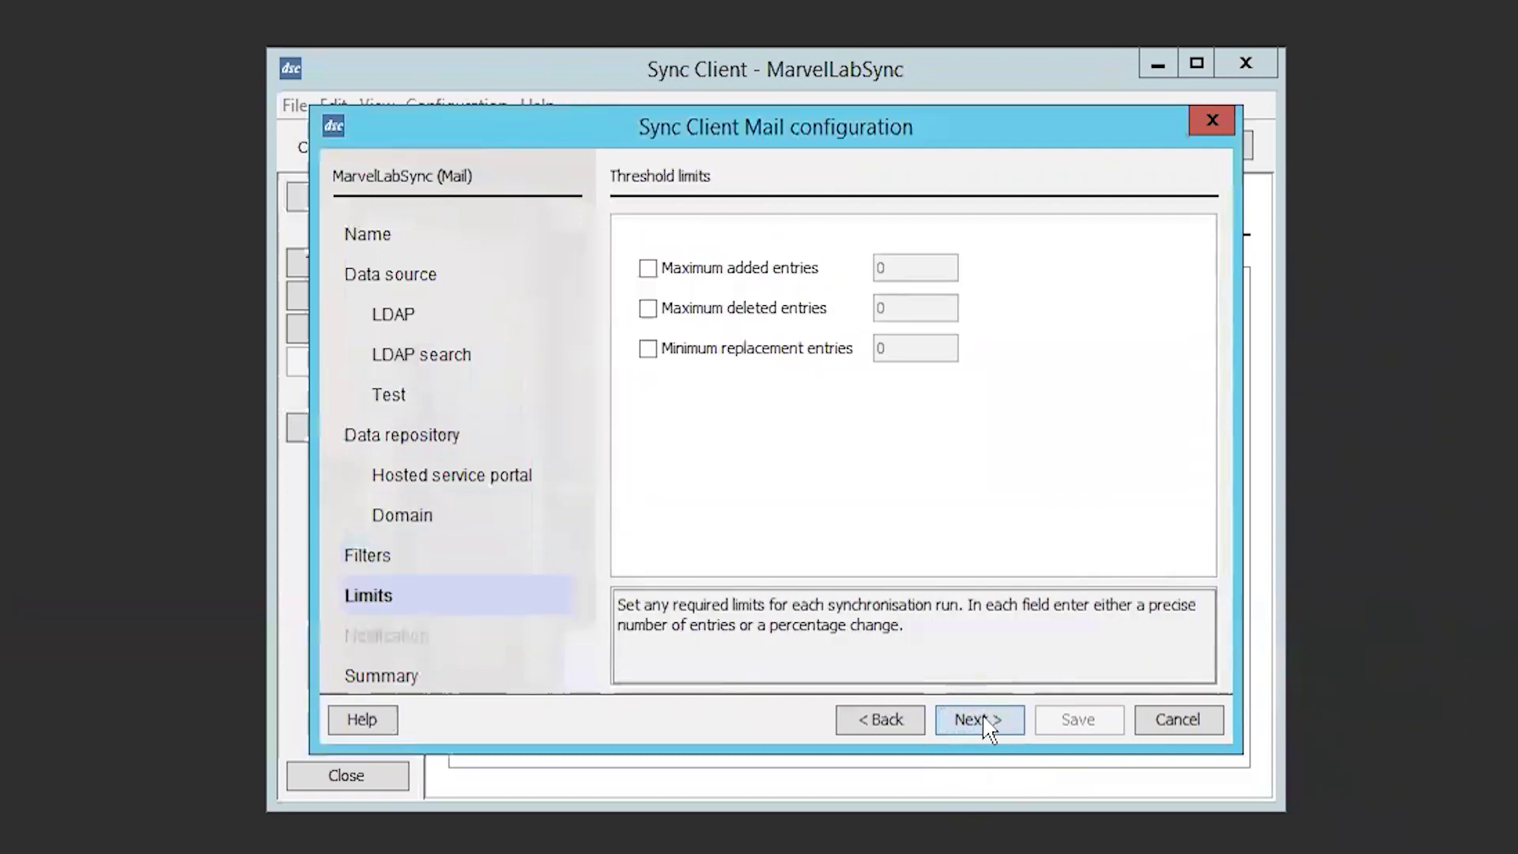
pyautogui.click(978, 721)
pyautogui.click(993, 735)
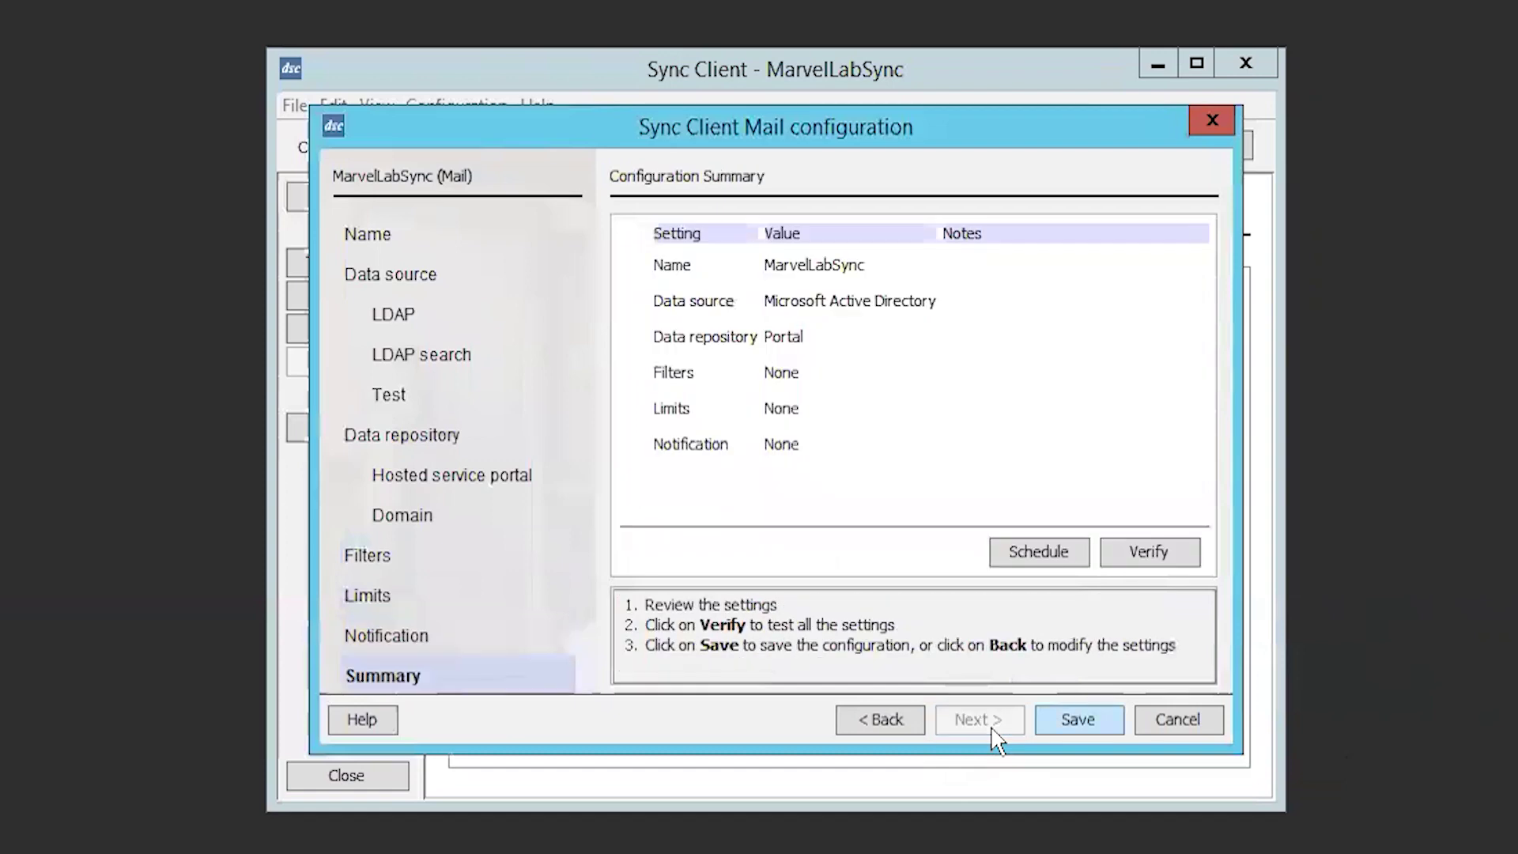
pyautogui.click(1106, 733)
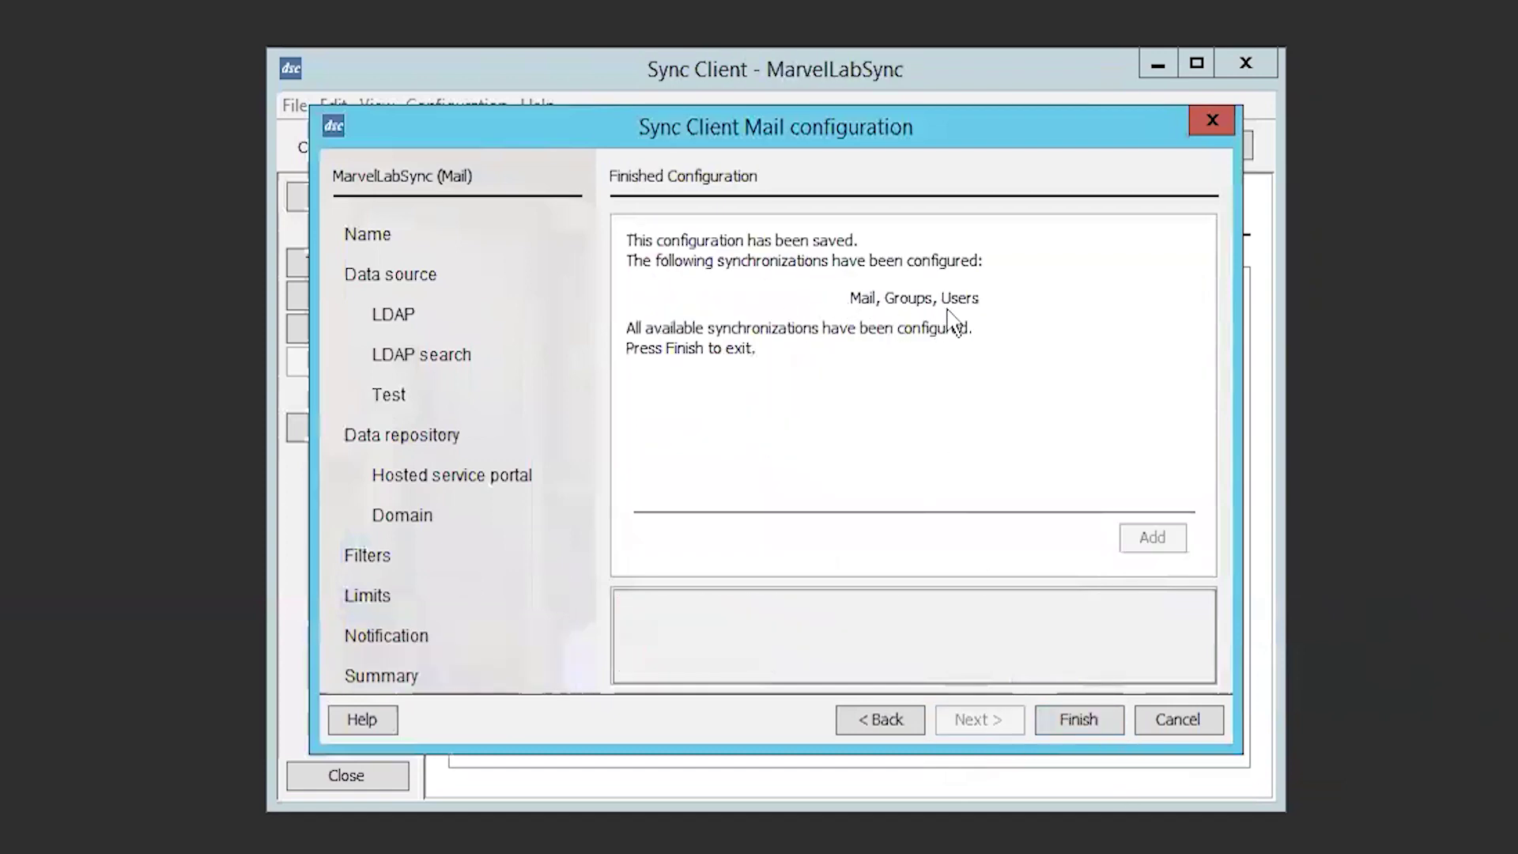
pyautogui.click(1076, 729)
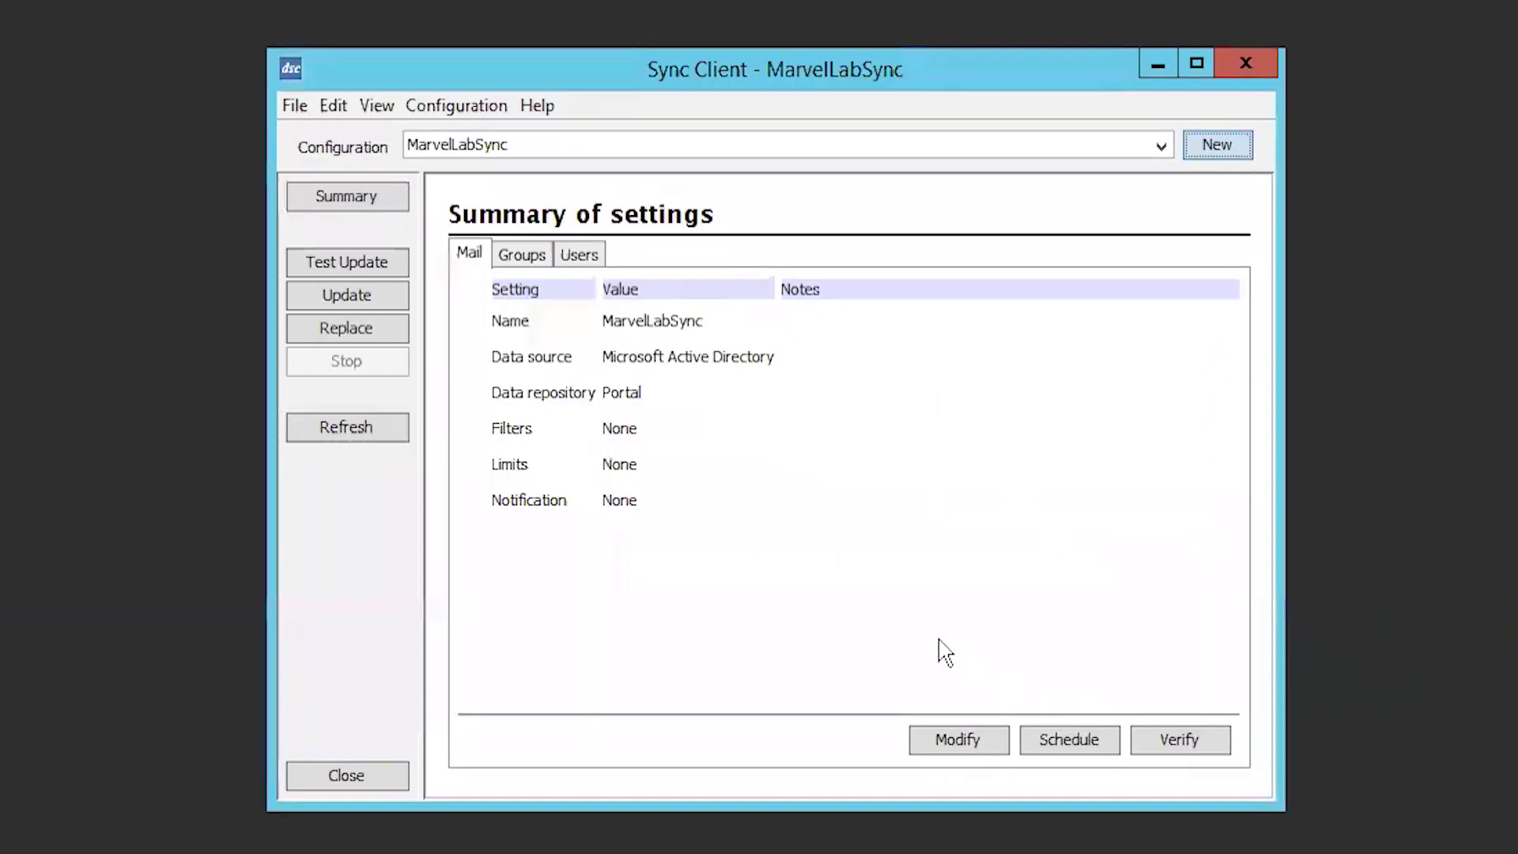
# - Run a test update covering the Mail, Groups and Users synchronizations
pyautogui.click(368, 269)
pyautogui.click(688, 431)
pyautogui.click(688, 464)
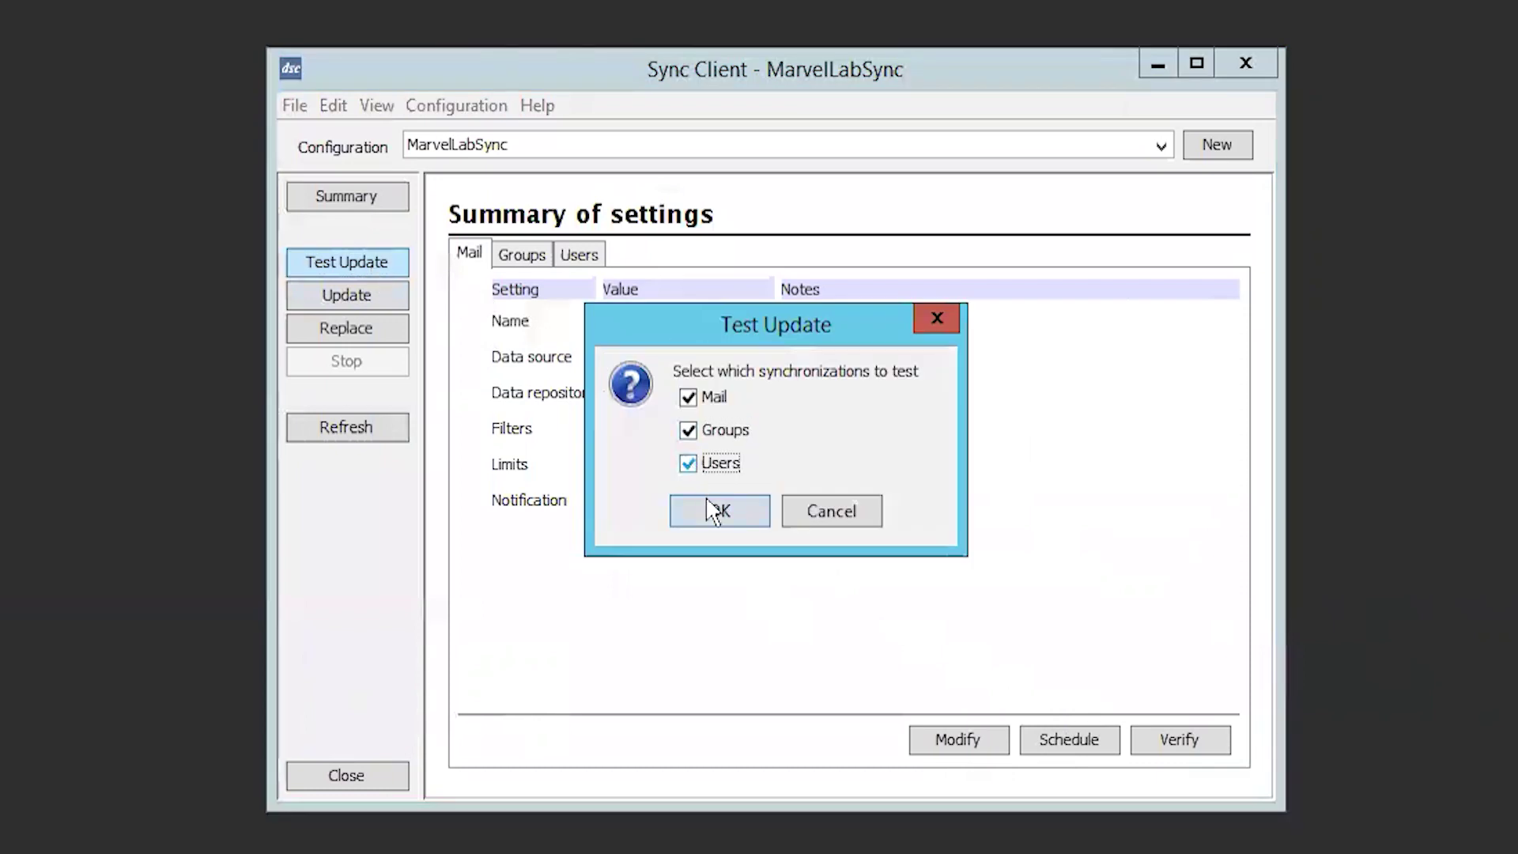
pyautogui.click(719, 511)
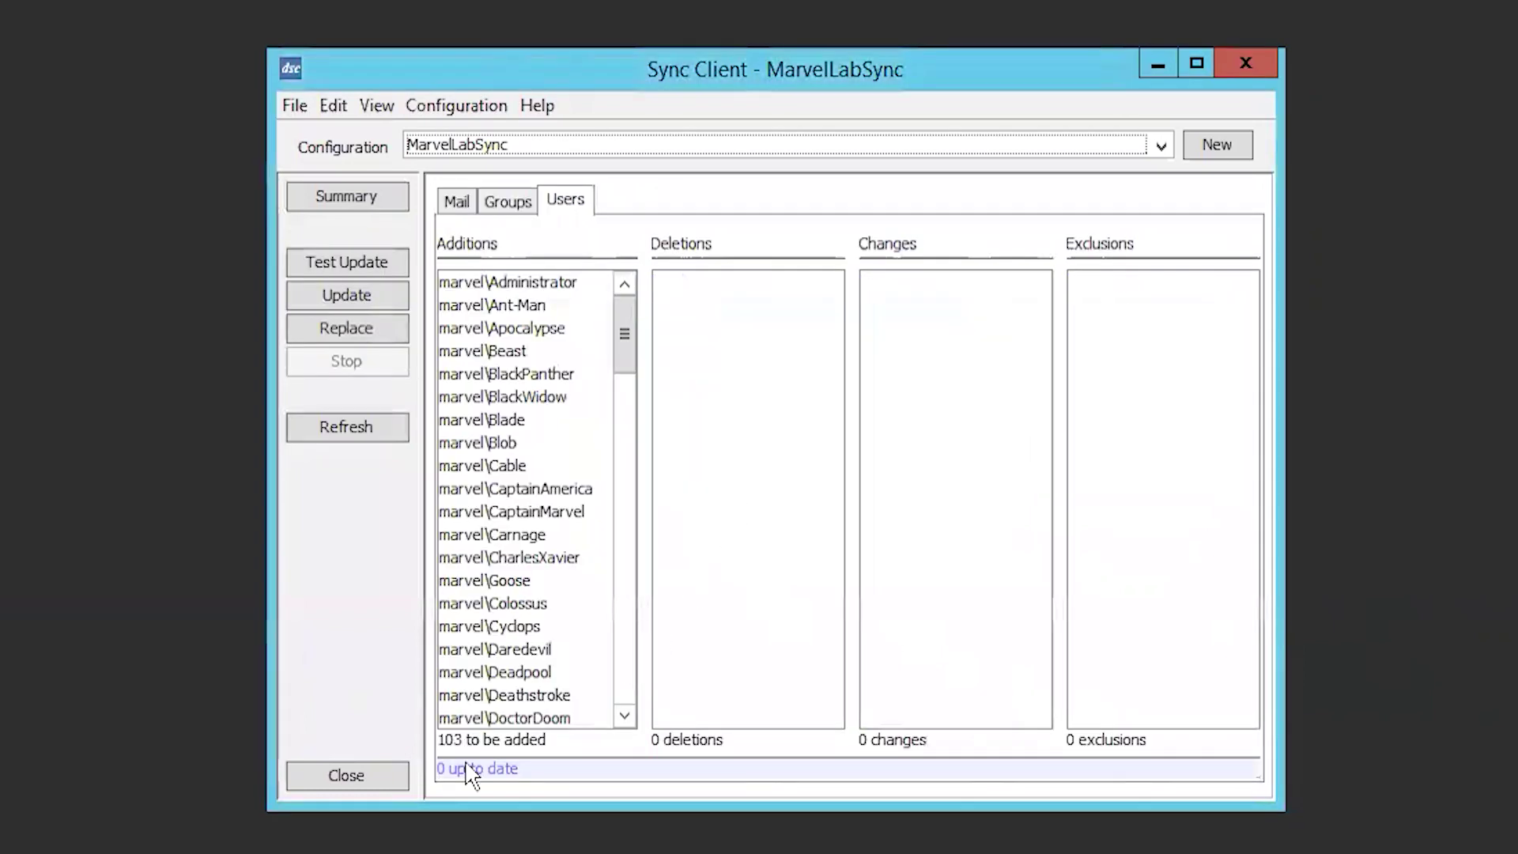
# - Review the 102 mail addresses to be added, then start and confirm the real update
pyautogui.click(461, 204)
pyautogui.scroll(-5, 542, 559)
pyautogui.scroll(5, 546, 561)
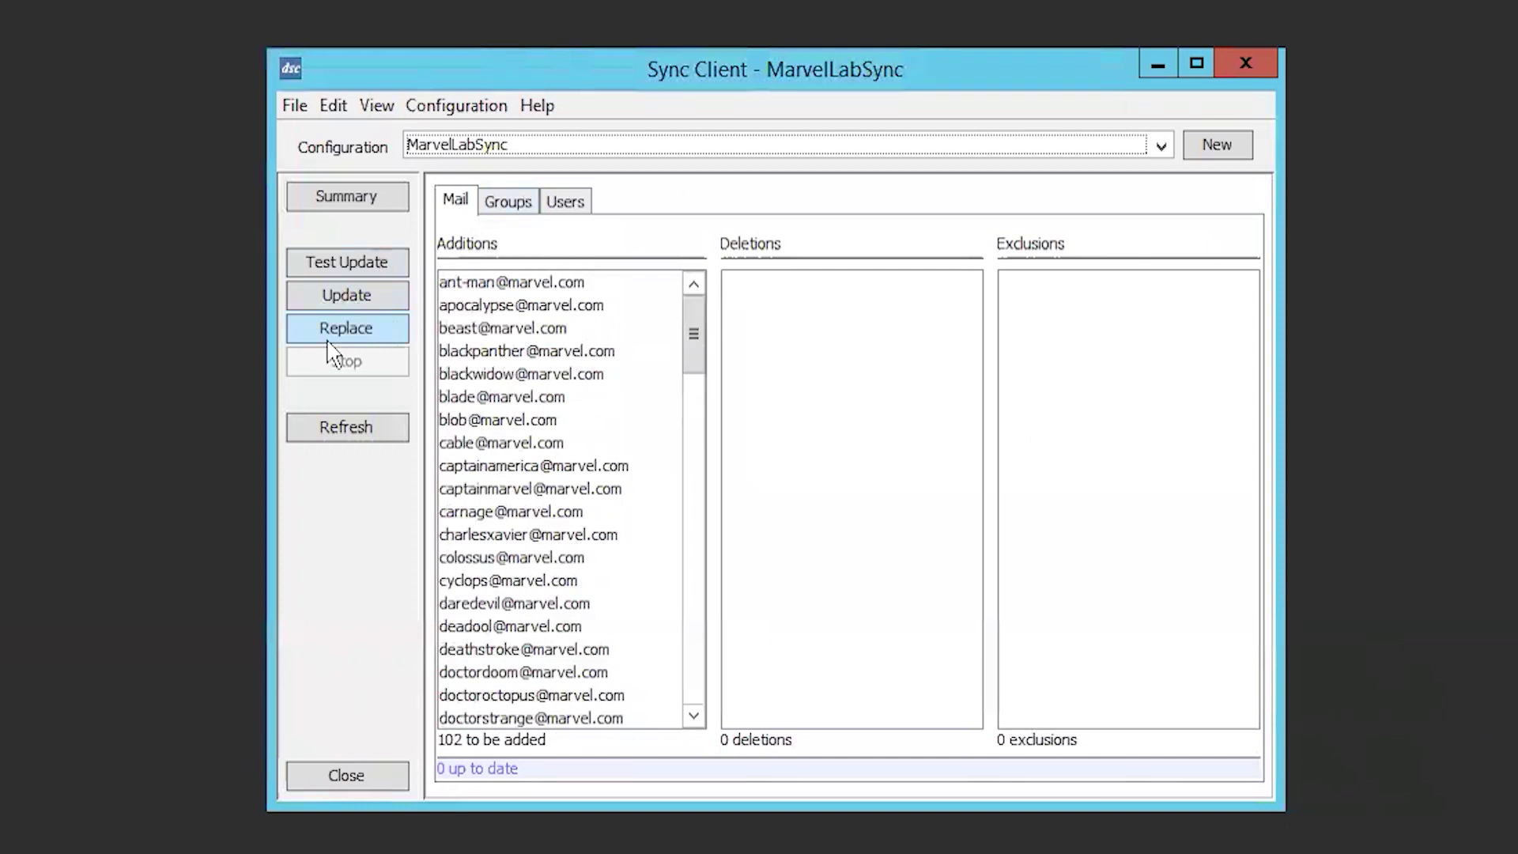
pyautogui.click(349, 297)
pyautogui.click(753, 513)
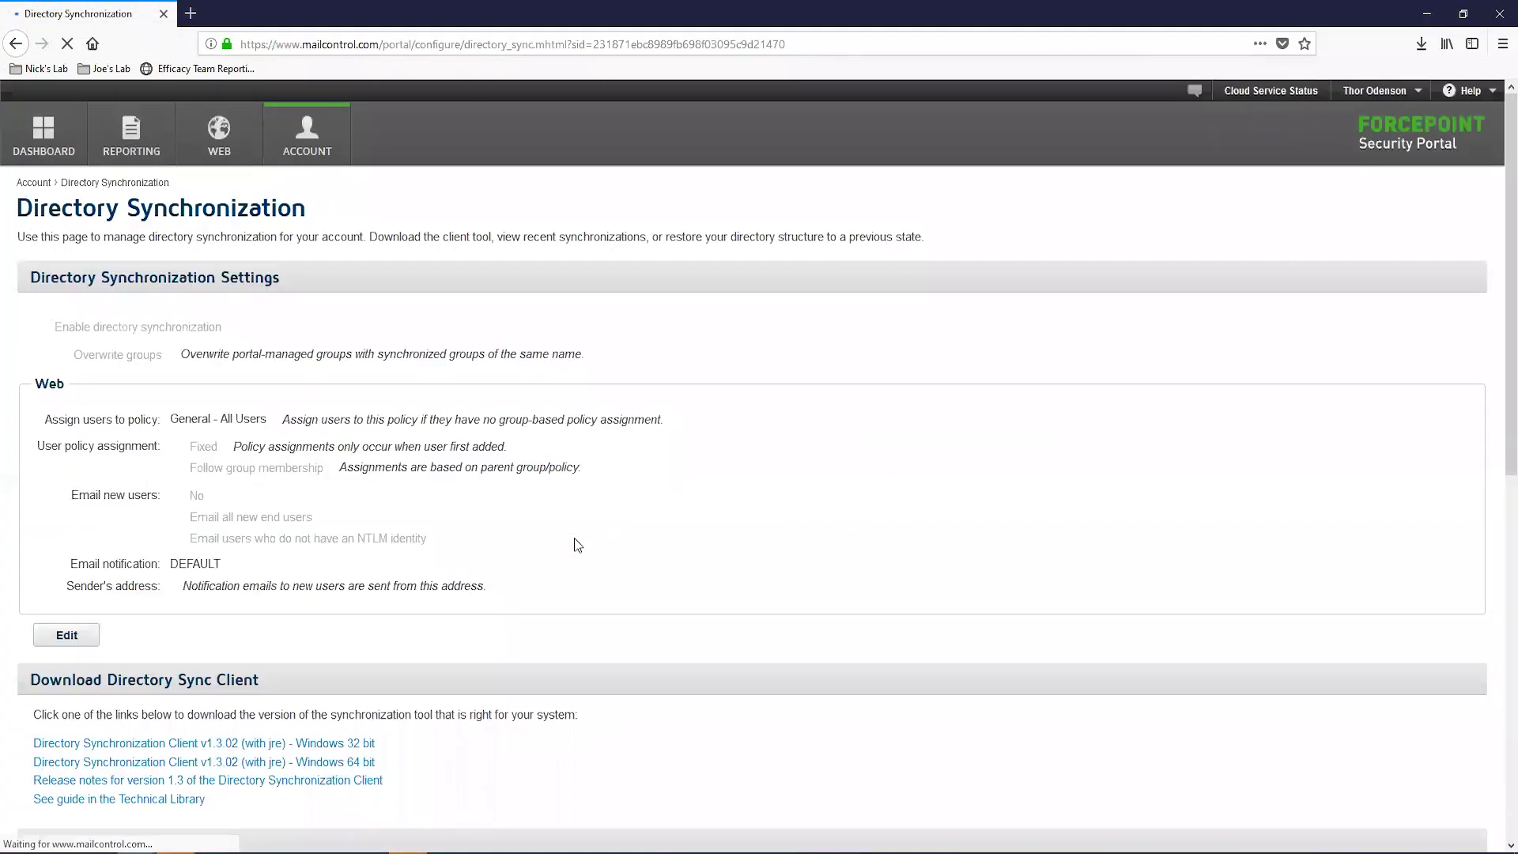
# - Scroll down to the Recent Synchronizations table on the Directory Synchronization page
pyautogui.scroll(-6, 579, 556)
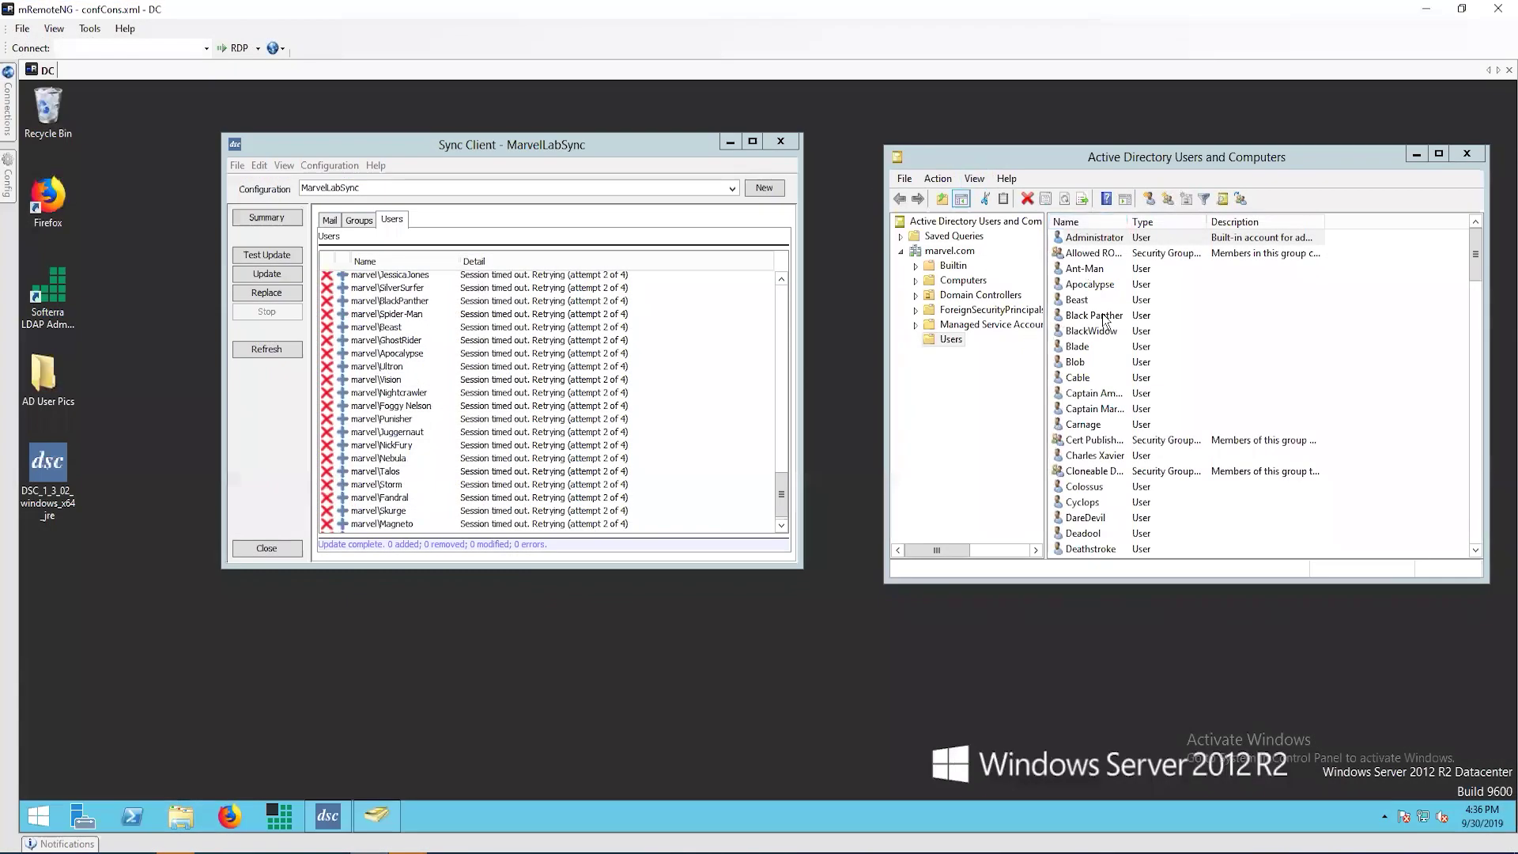
# - Edit the Loki user's e-mail address in Active Directory Users and Computers and save it
pyautogui.click(1144, 506)
pyautogui.scroll(-7, 1144, 506)
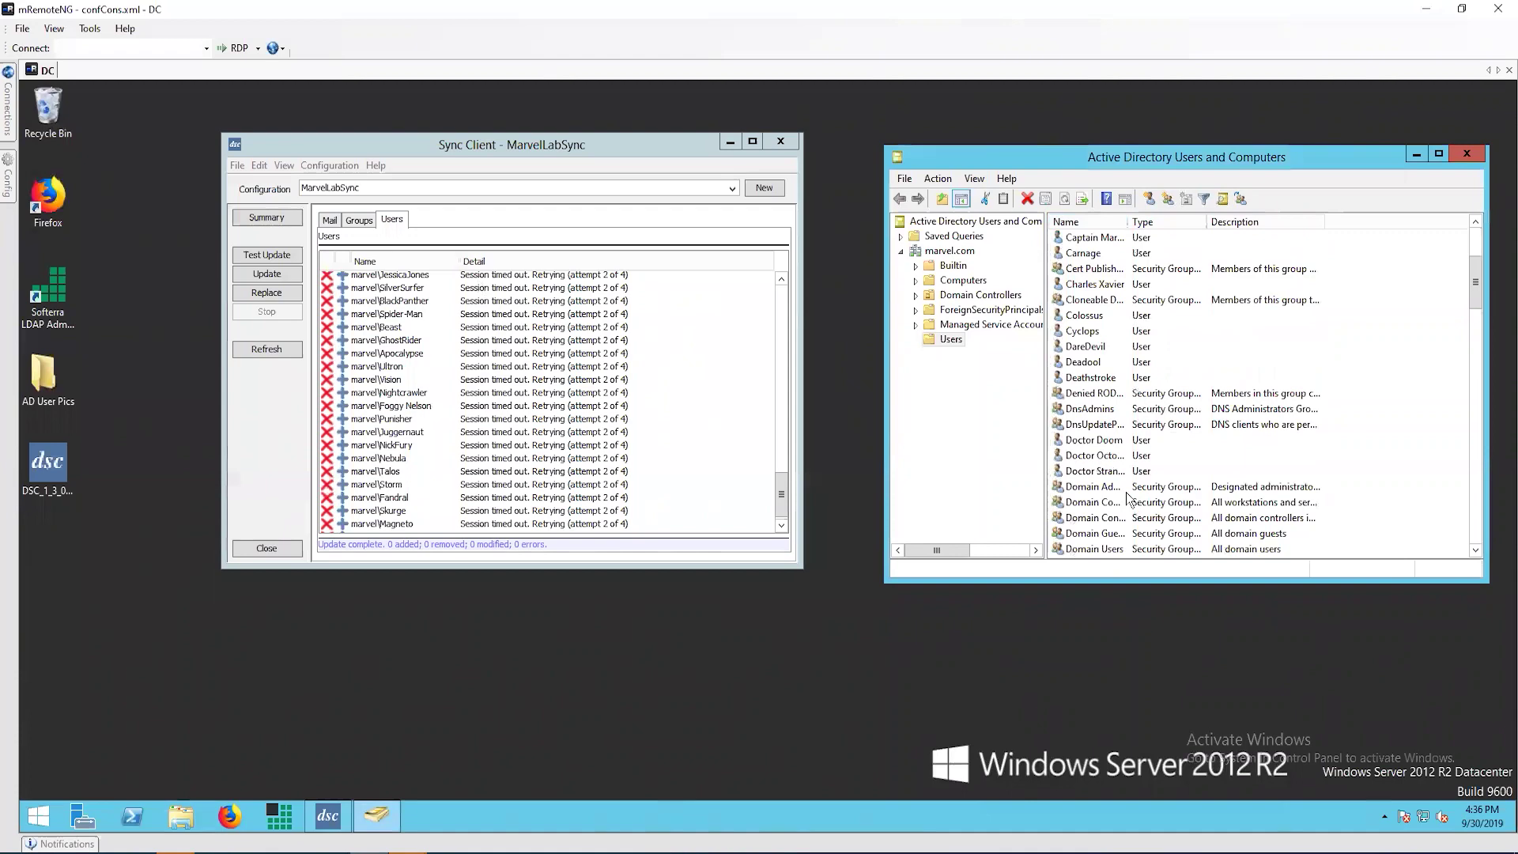
pyautogui.scroll(-9, 1130, 498)
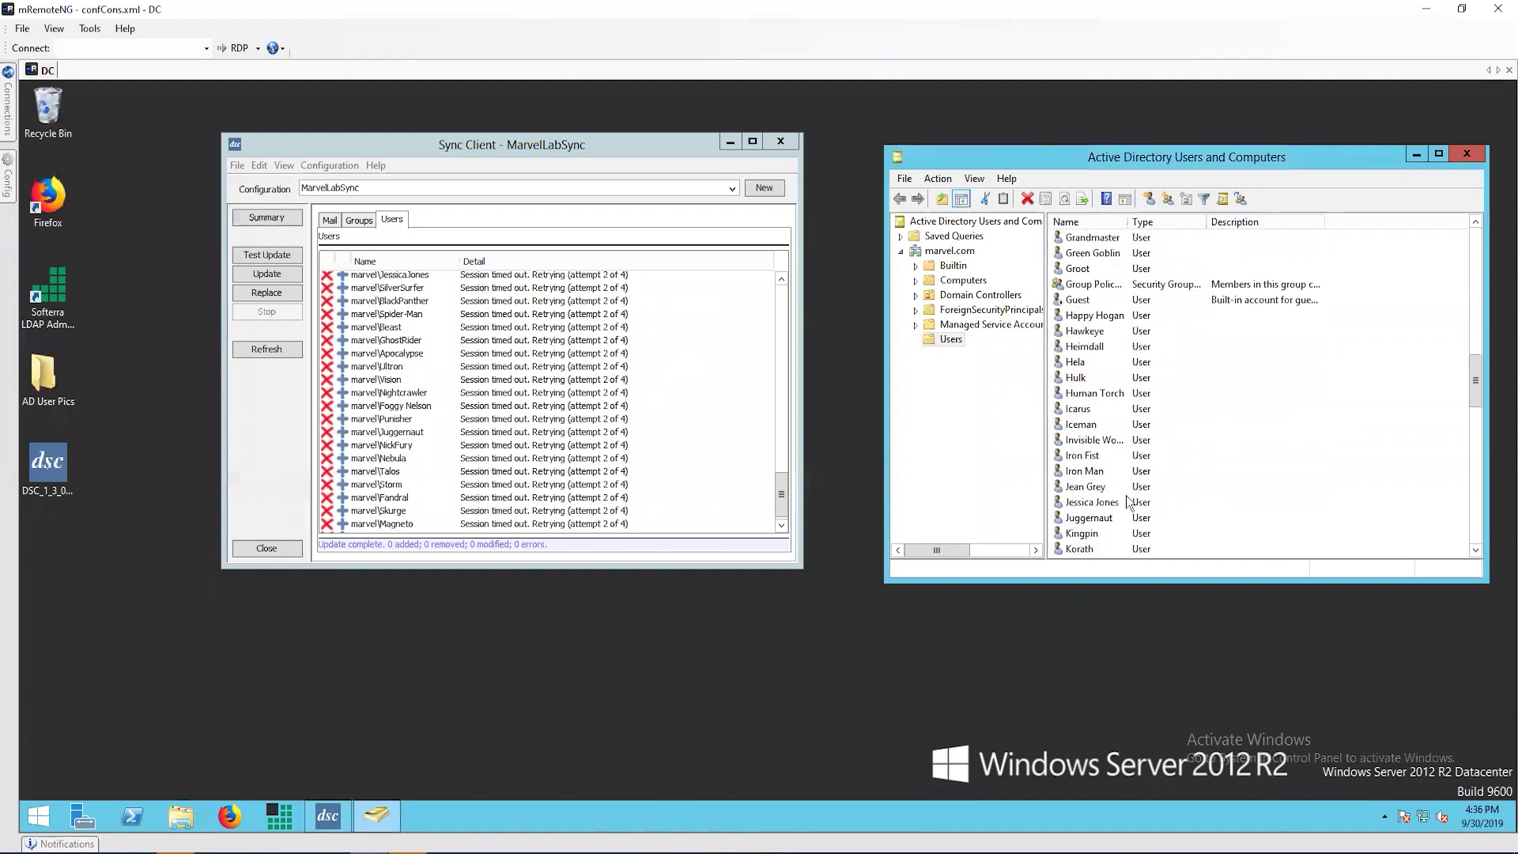
pyautogui.scroll(-2, 1108, 475)
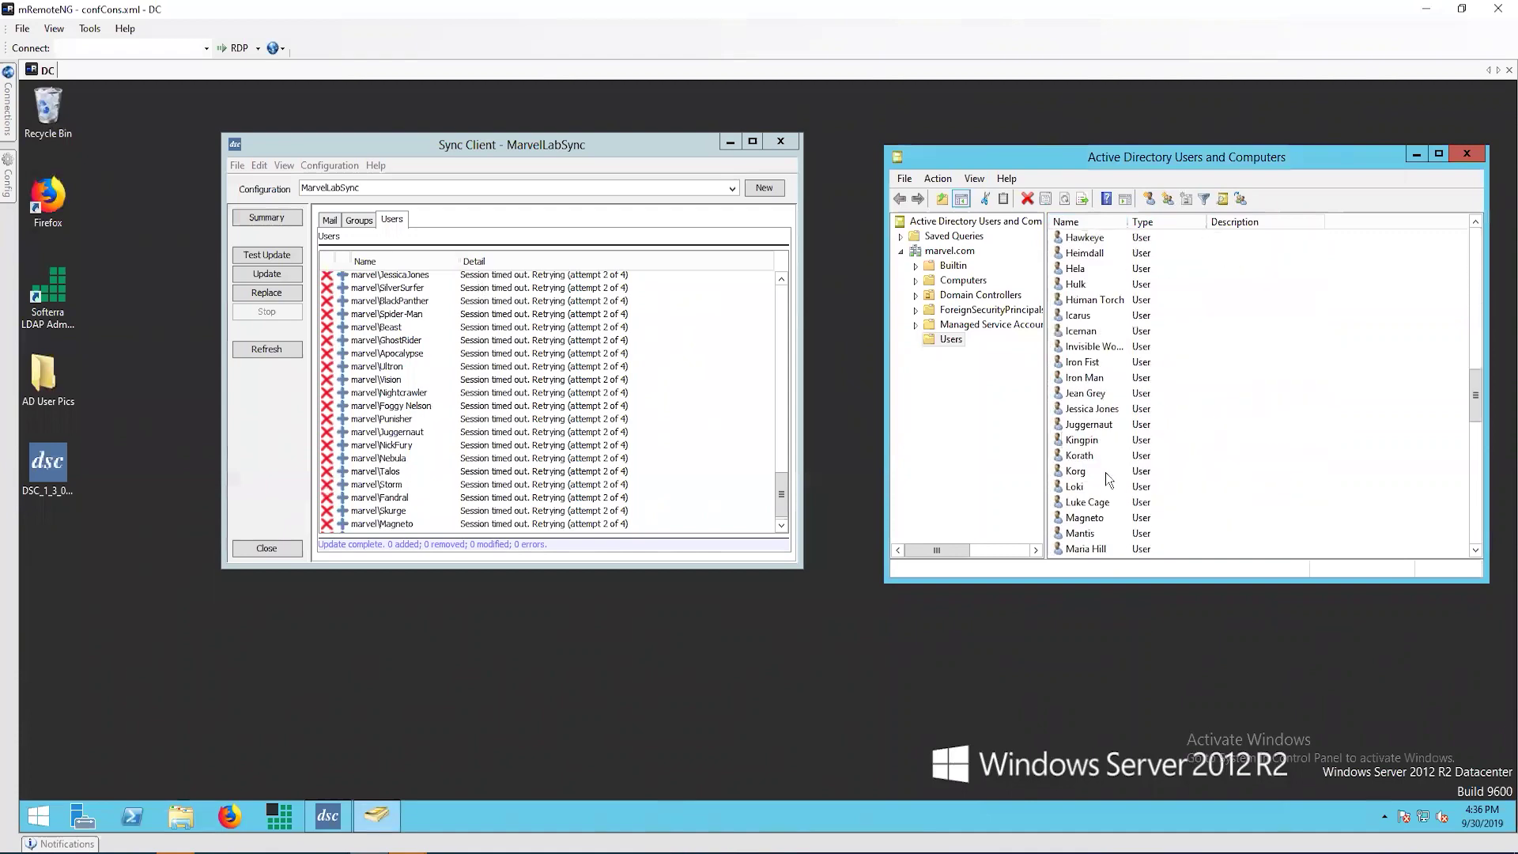
pyautogui.doubleClick(1088, 487)
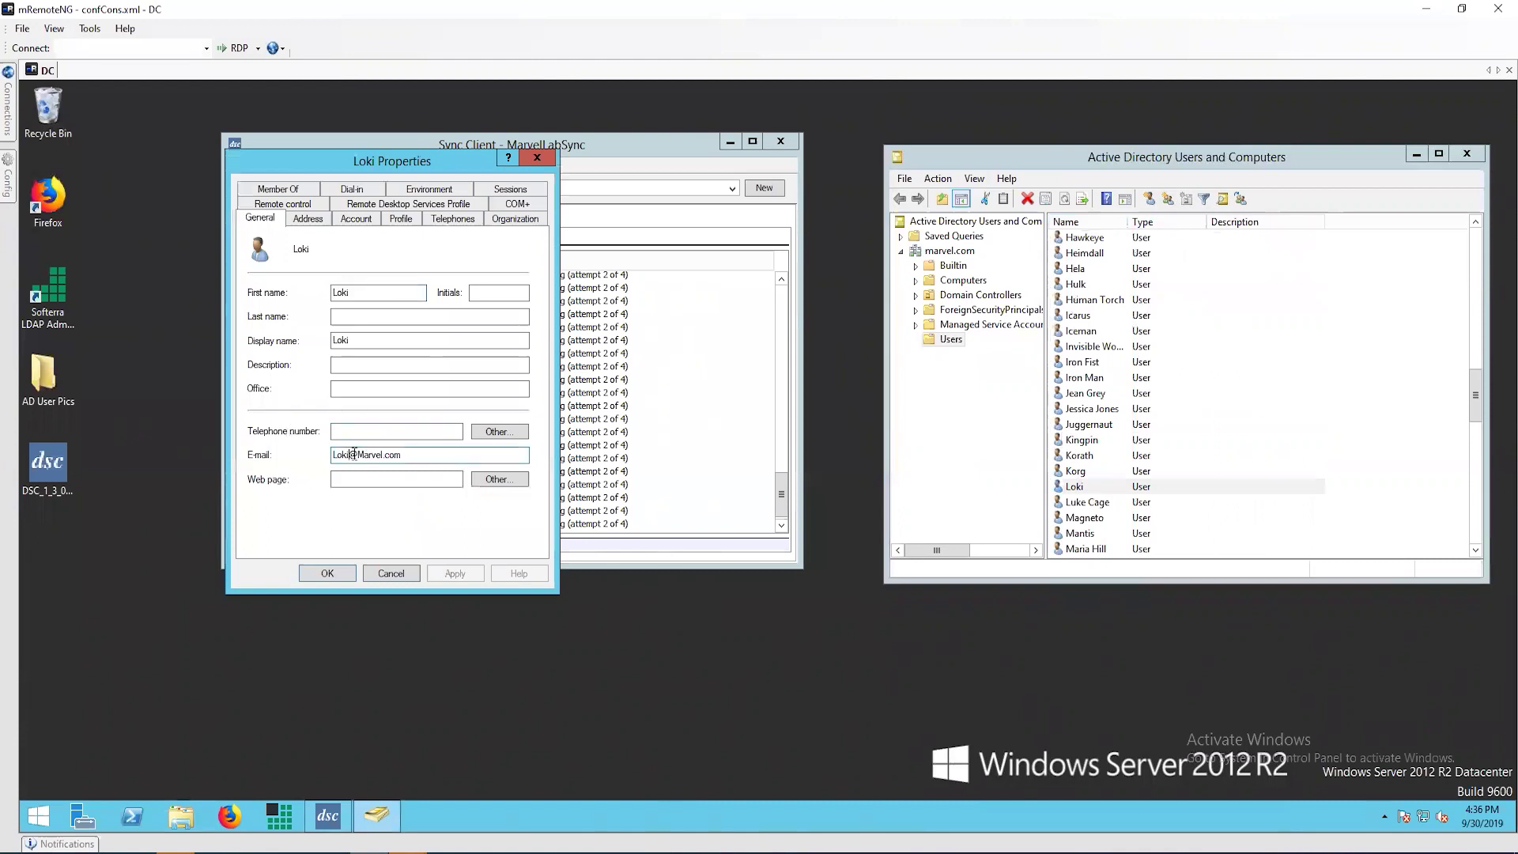
pyautogui.write('2')
pyautogui.click(325, 577)
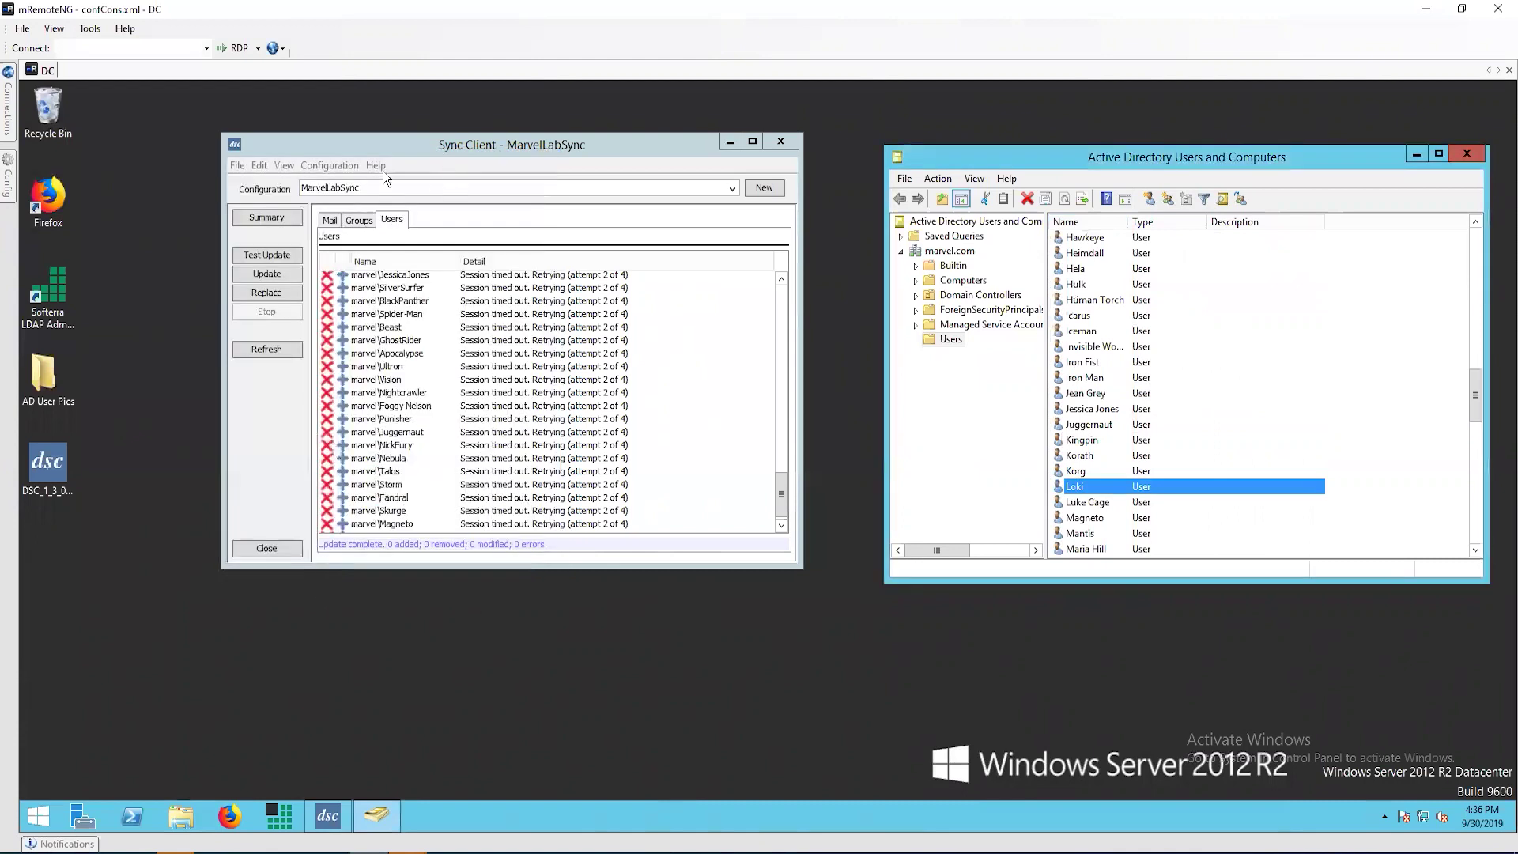
# - Rerun the update of all synchronizations and check the Mail, Groups and Users results
pyautogui.click(265, 274)
pyautogui.click(479, 397)
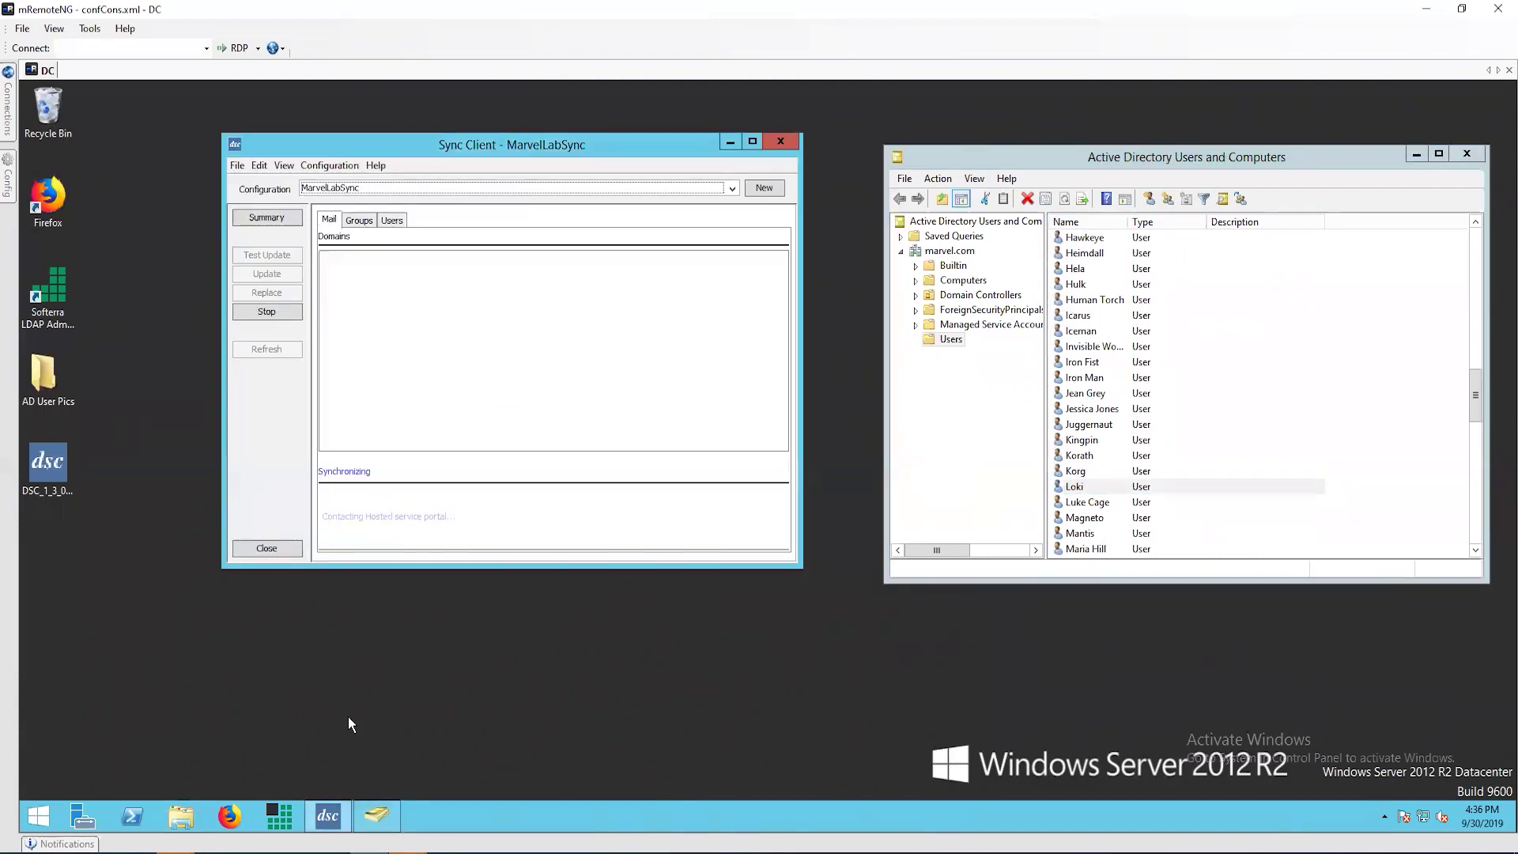
pyautogui.moveTo(310, 819)
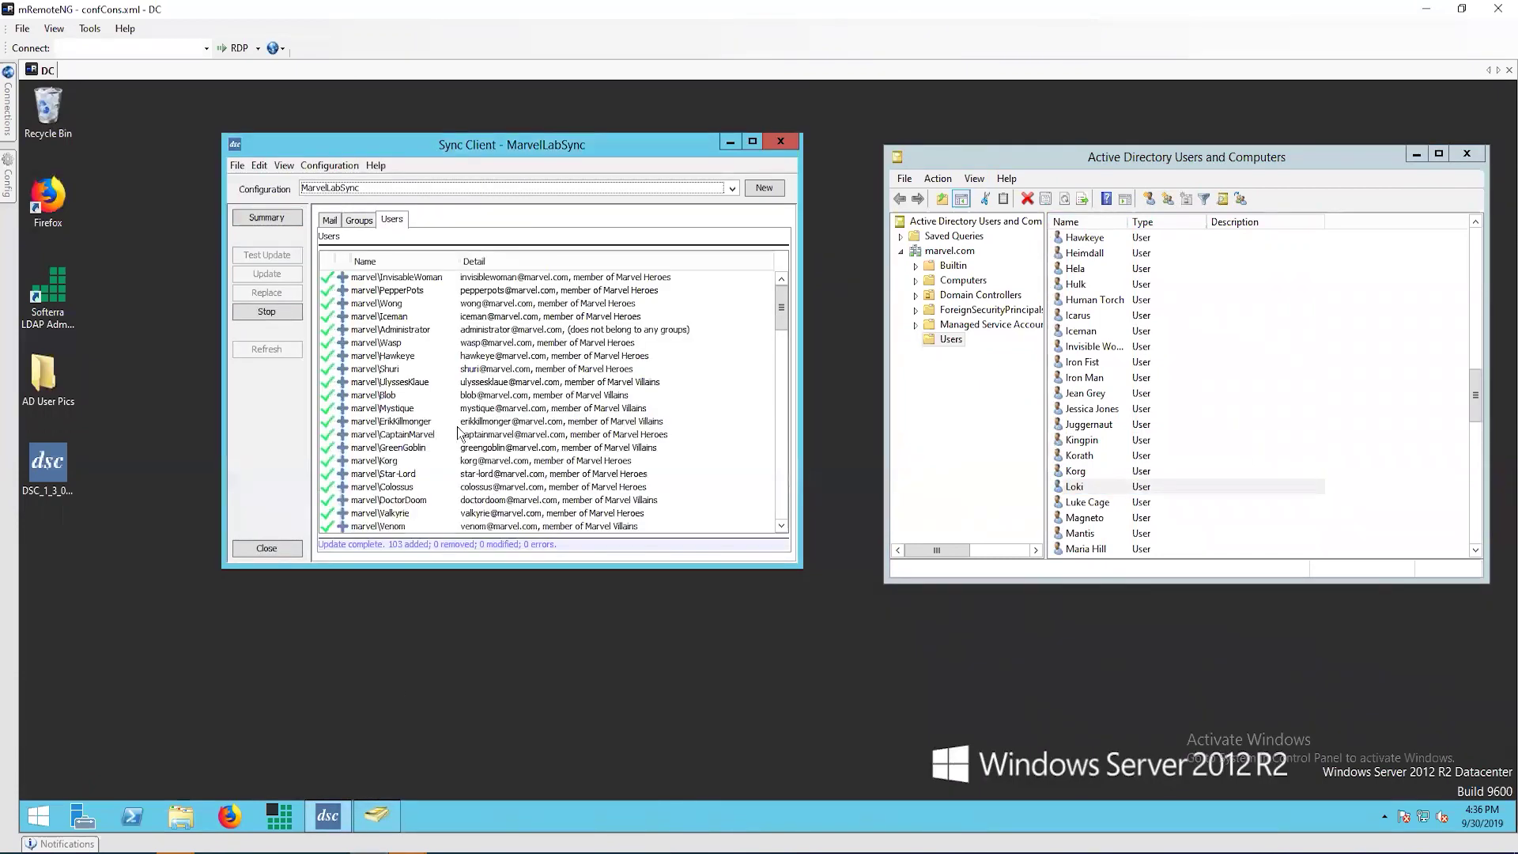
pyautogui.click(328, 222)
pyautogui.click(359, 221)
pyautogui.click(392, 220)
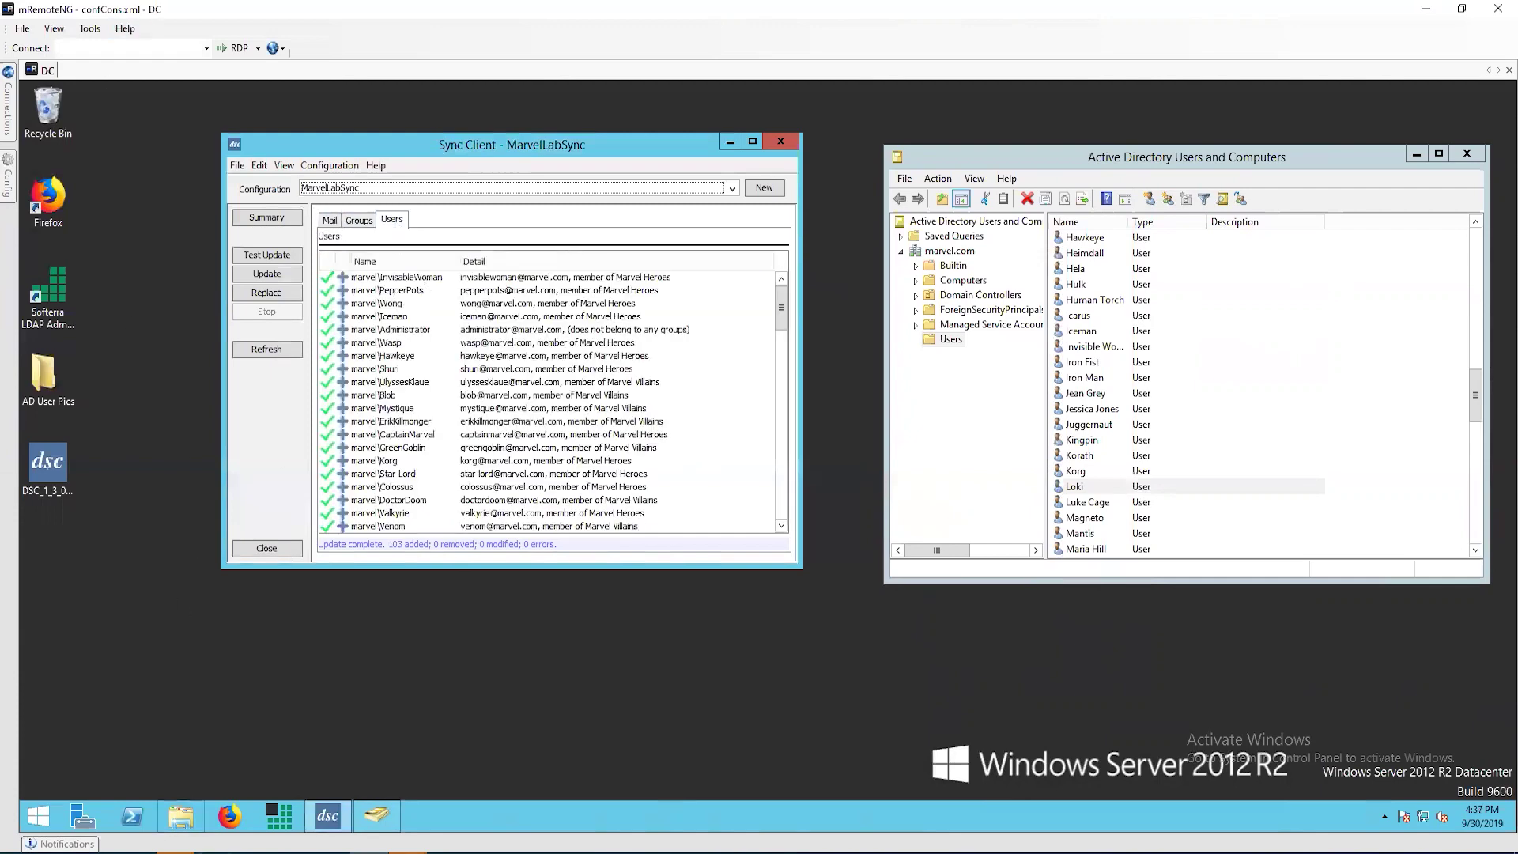
# - Check the recent syncs returned 200 OK, then view the General - All Users policy's 103 registered end users
pyautogui.click(305, 739)
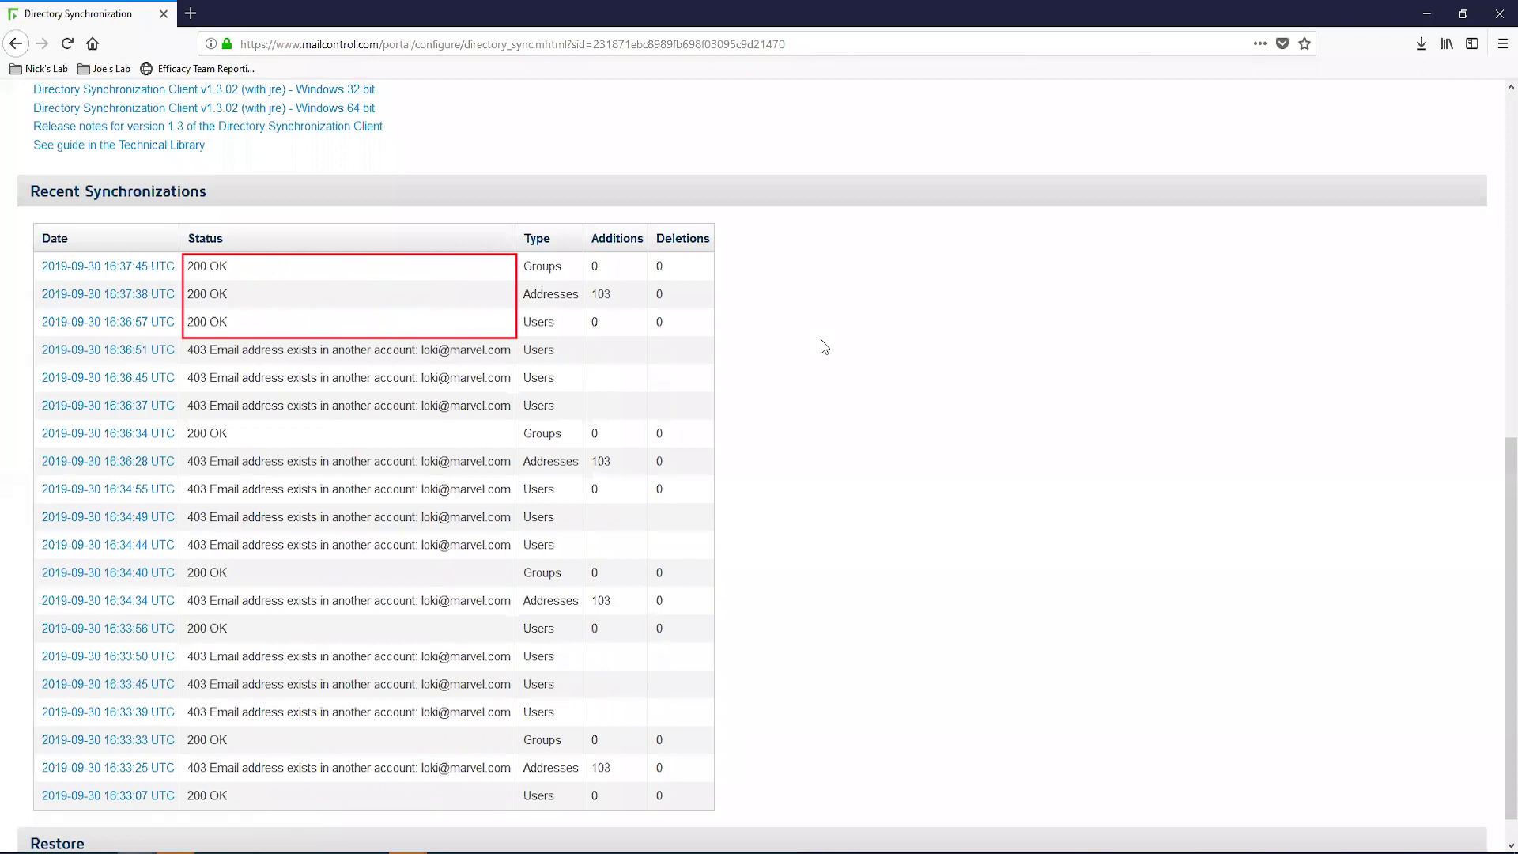
pyautogui.scroll(8, 821, 340)
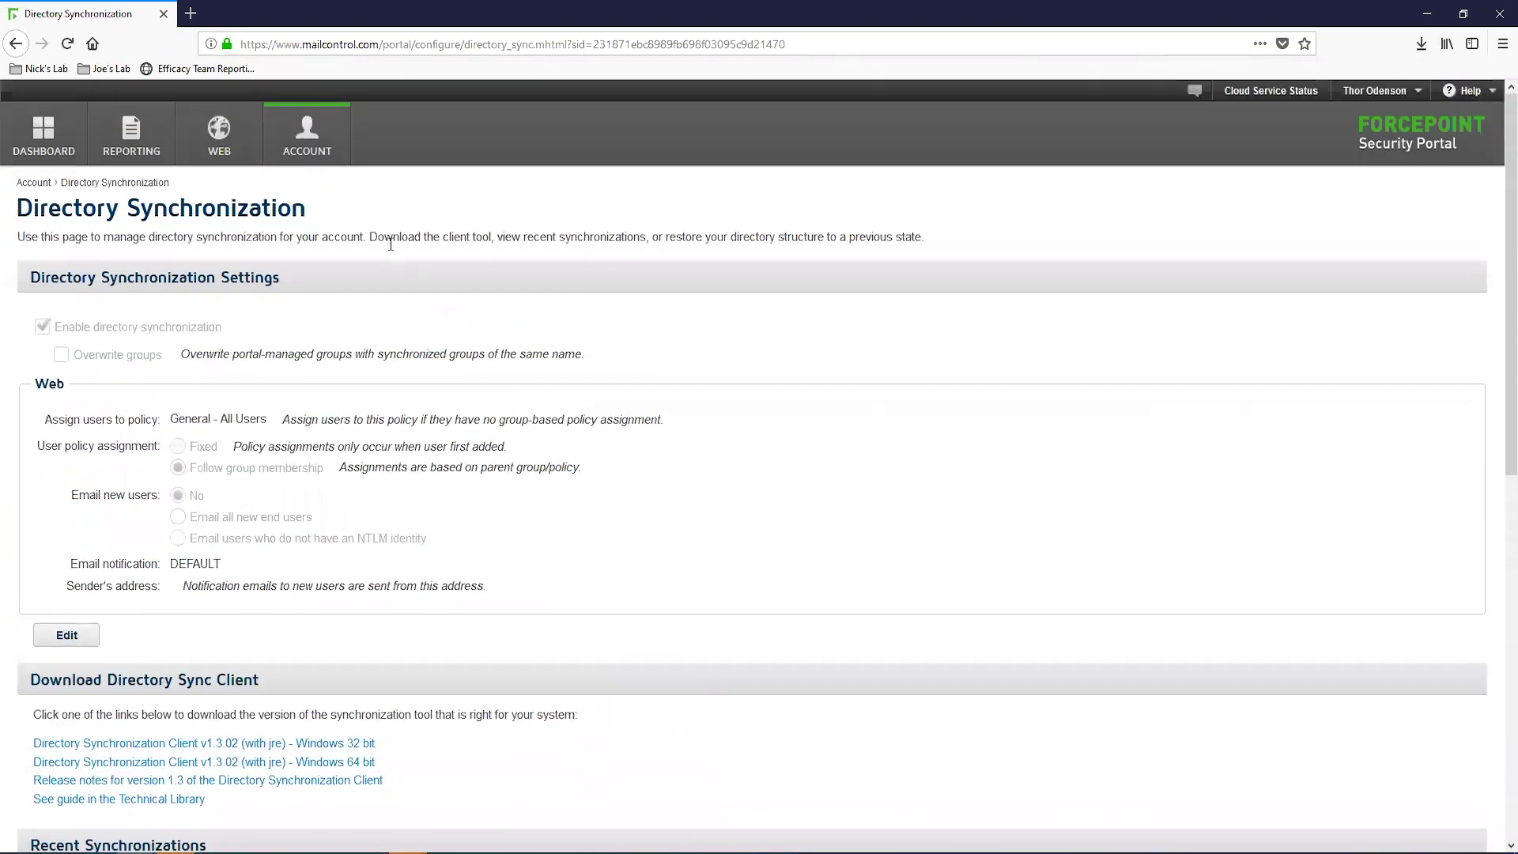
pyautogui.click(224, 150)
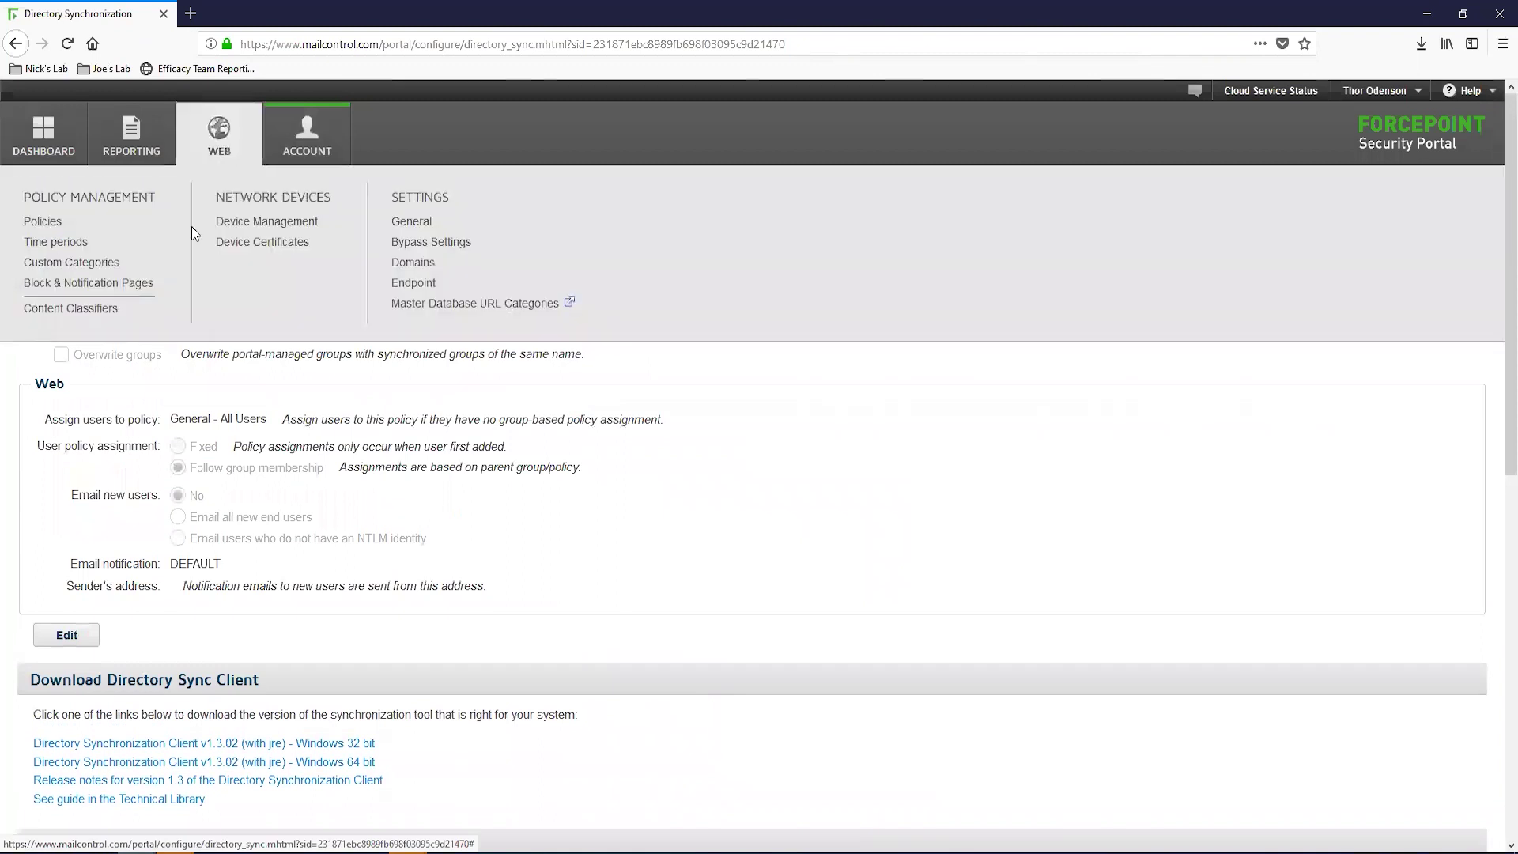
pyautogui.click(42, 222)
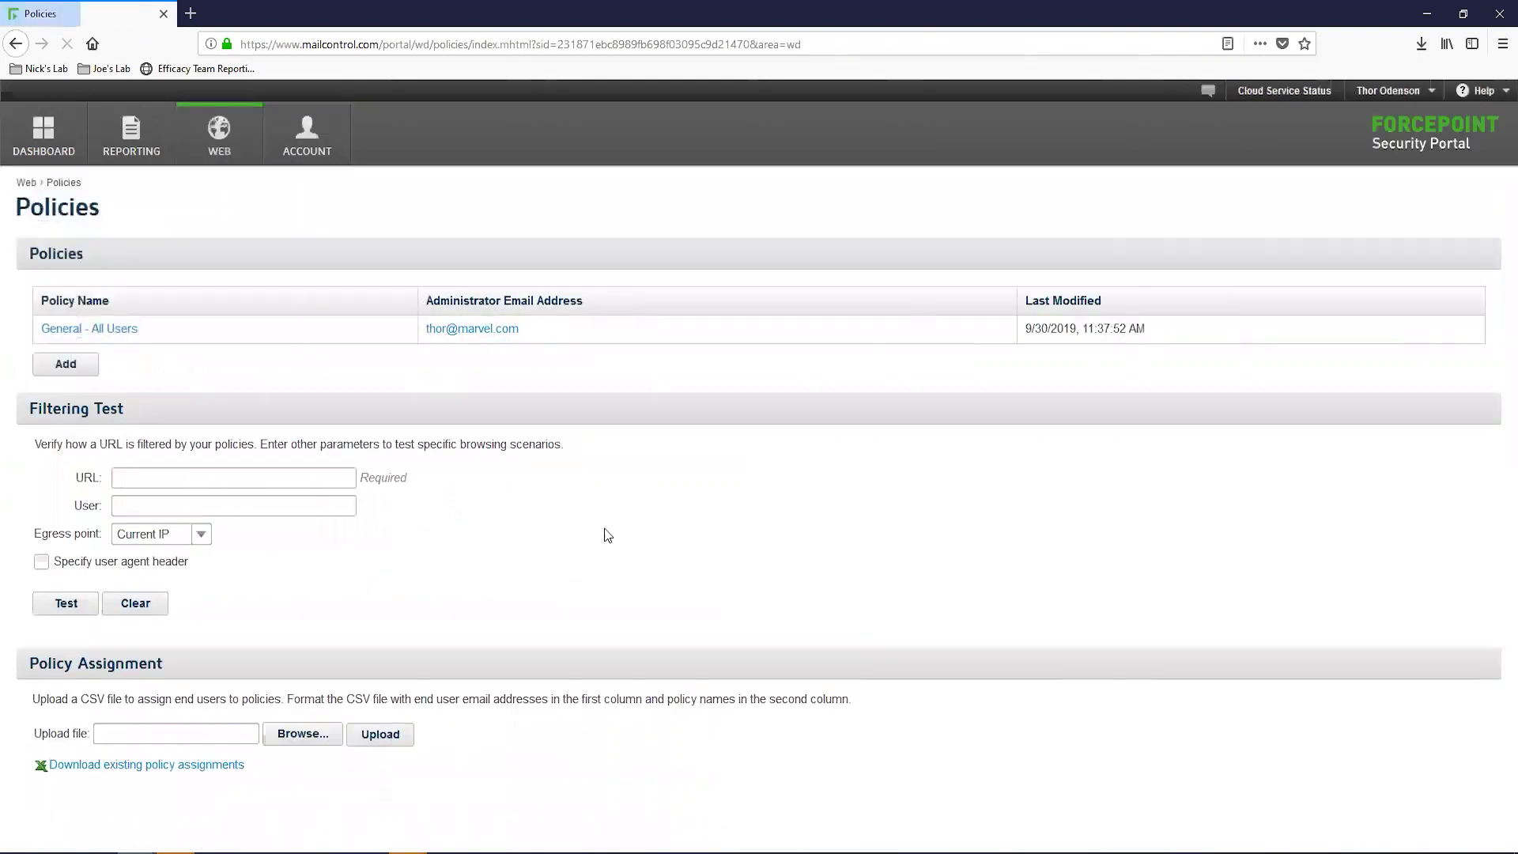
pyautogui.click(125, 331)
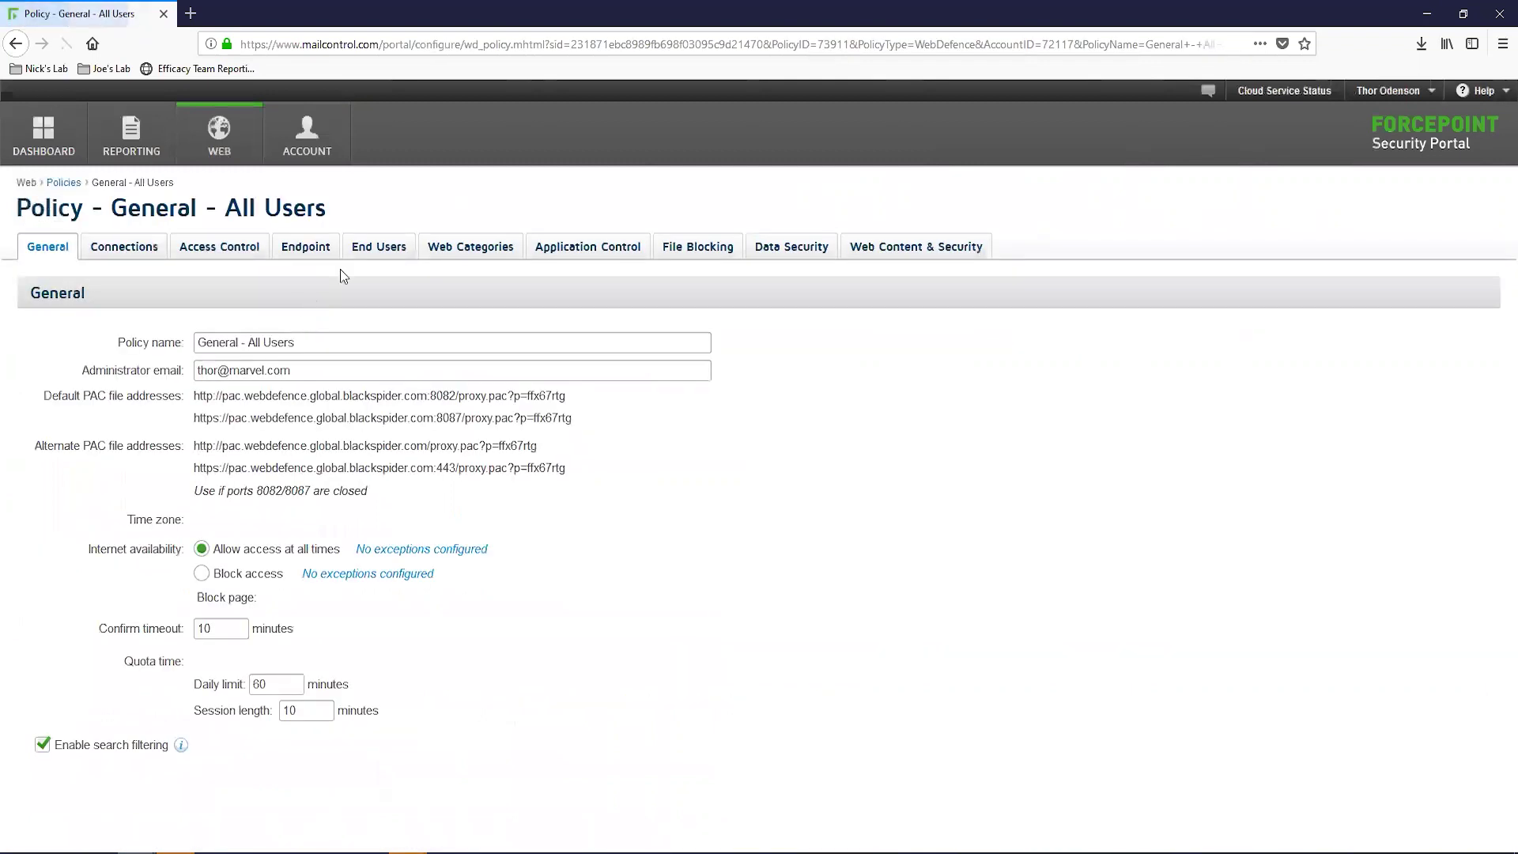
pyautogui.click(386, 265)
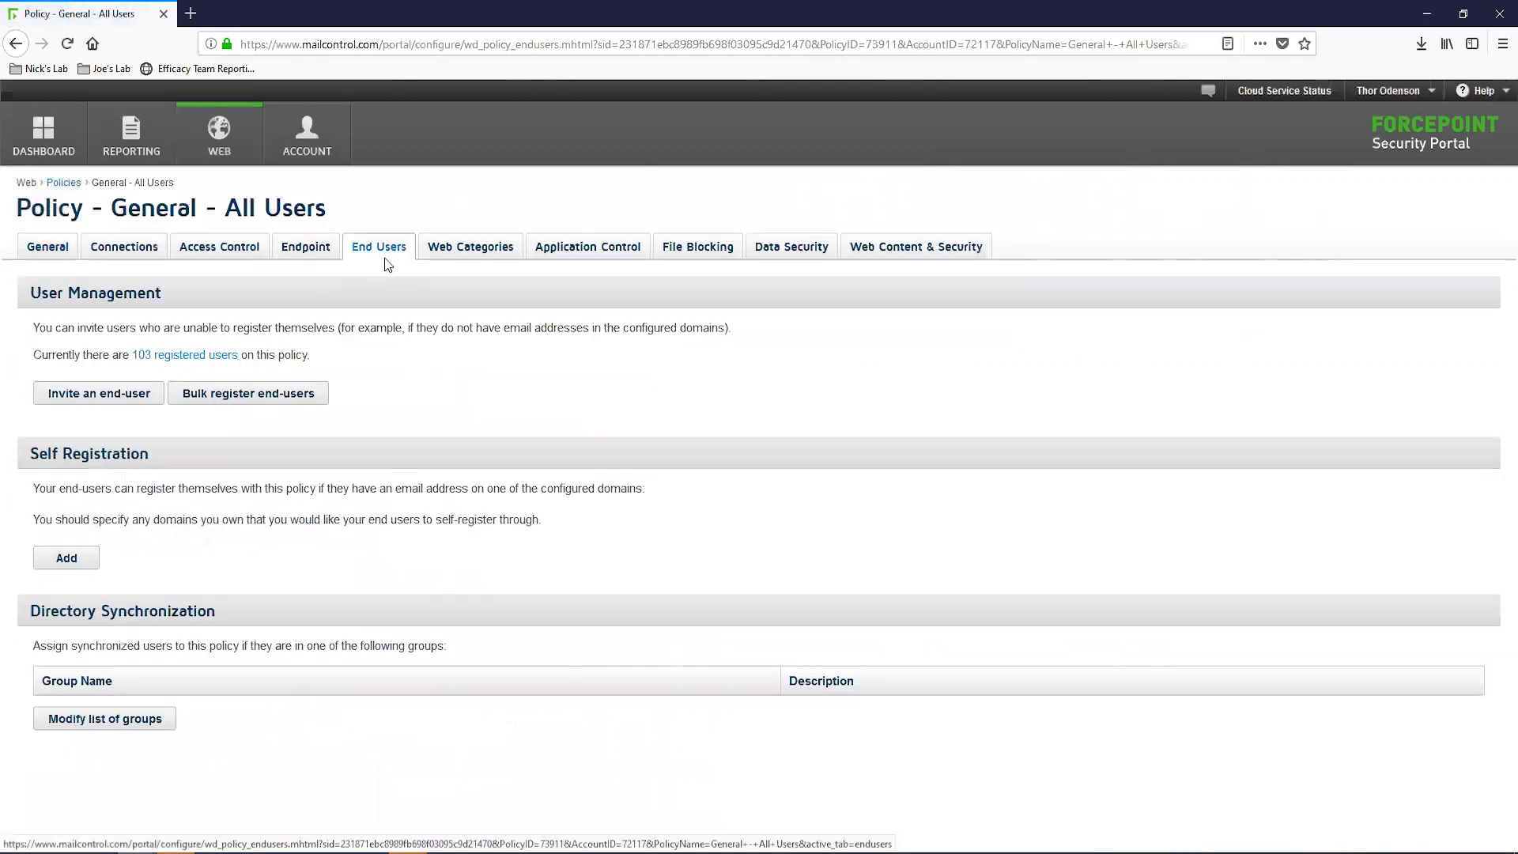